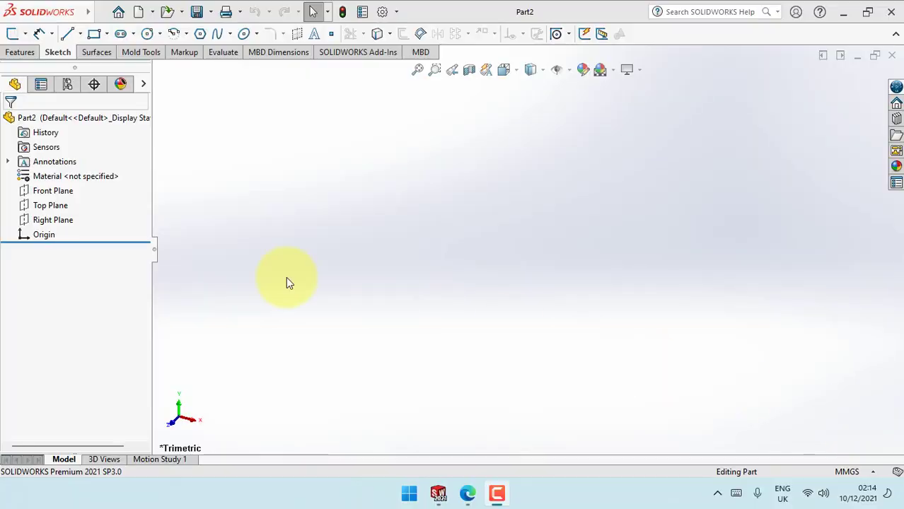
- Start Sketch1 on the Front Plane of the empty part
{"action": "left_click", "coordinate": [53, 191]}
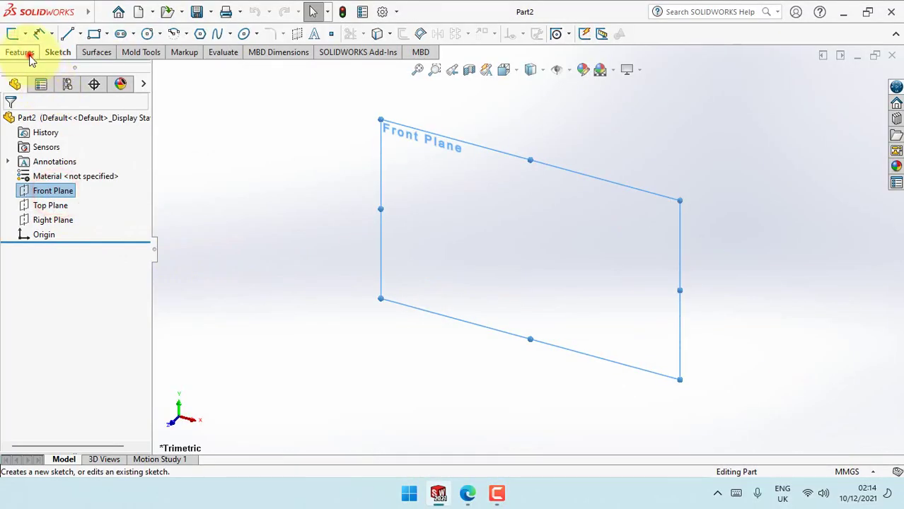
{"action": "left_click", "coordinate": [12, 33]}
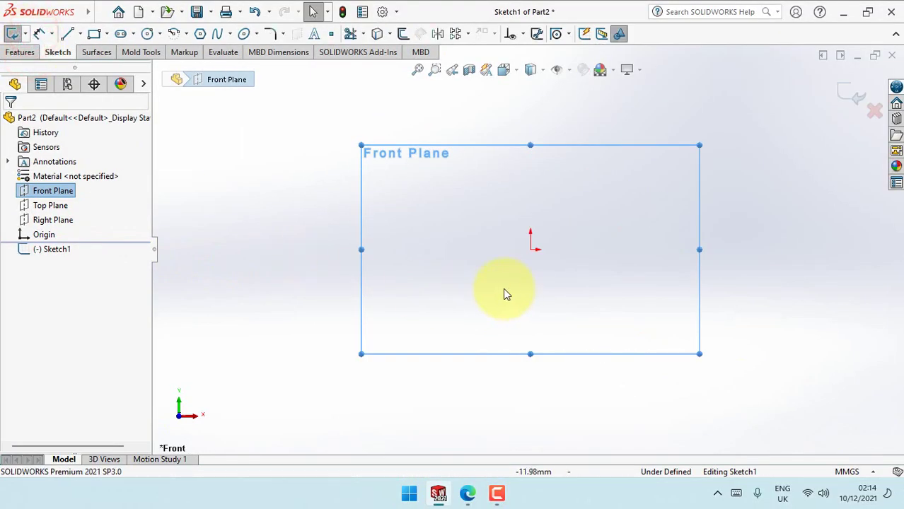
- Draw a vertical centreline from the origin straight upward as the bottle's axis
{"action": "left_click", "coordinate": [80, 34]}
{"action": "left_click", "coordinate": [90, 65]}
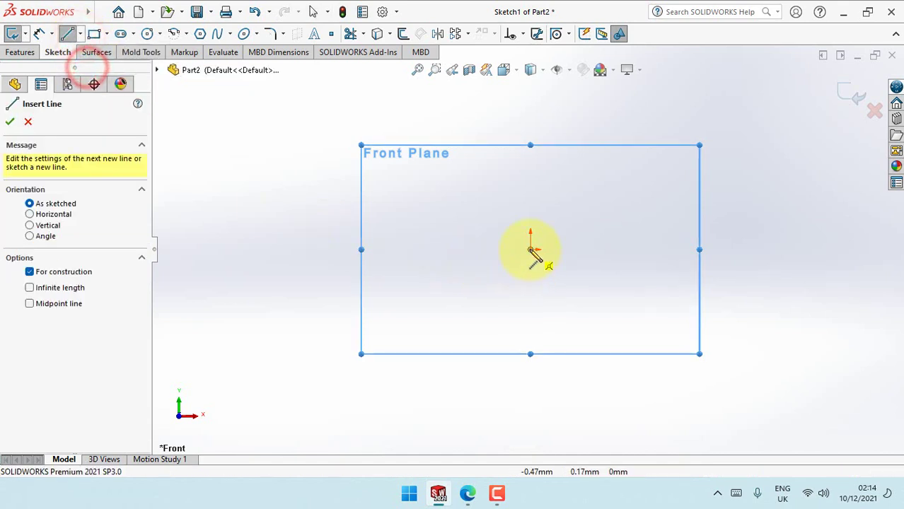
{"action": "left_click", "coordinate": [530, 250]}
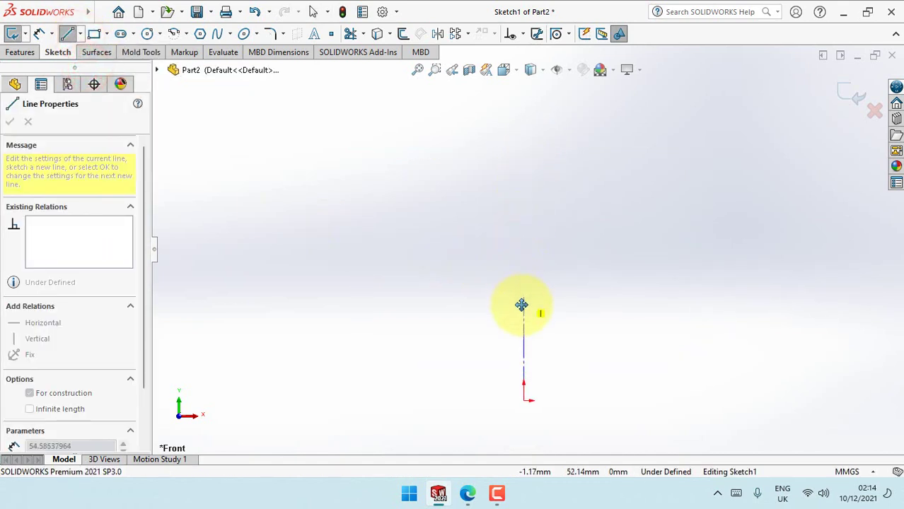
{"action": "left_click", "coordinate": [524, 151]}
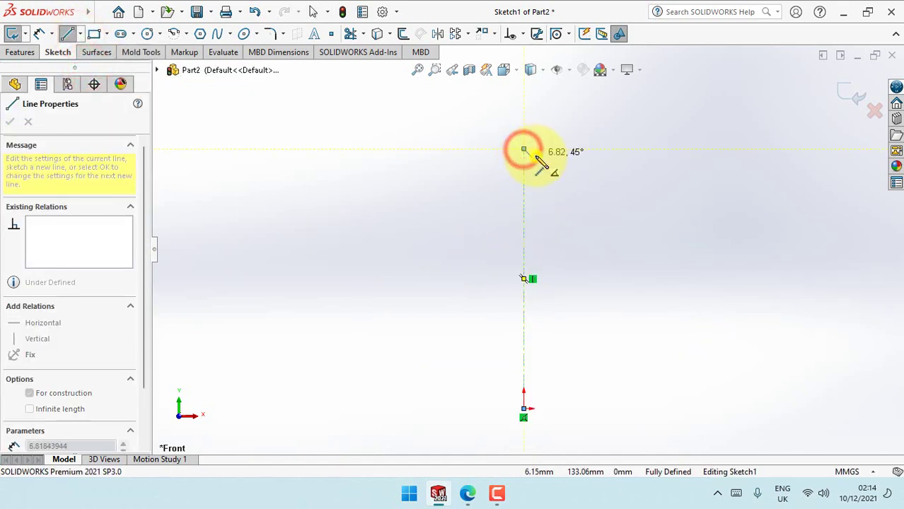
{"action": "right_click", "coordinate": [553, 166]}
{"action": "left_click", "coordinate": [552, 166]}
{"action": "left_click", "coordinate": [67, 33]}
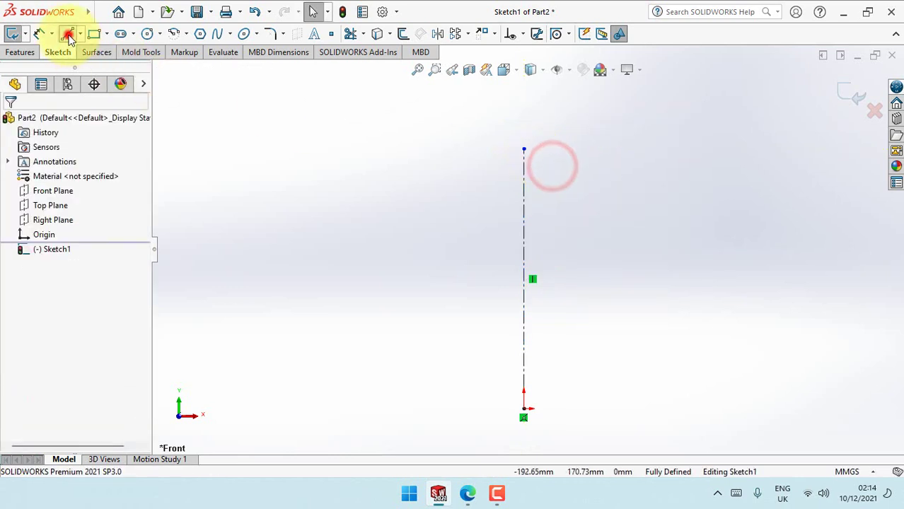
- Draw the profile's flat base, small step, tall outer wall and two slanted shoulder lines
{"action": "left_click", "coordinate": [524, 409]}
{"action": "left_click", "coordinate": [600, 409]}
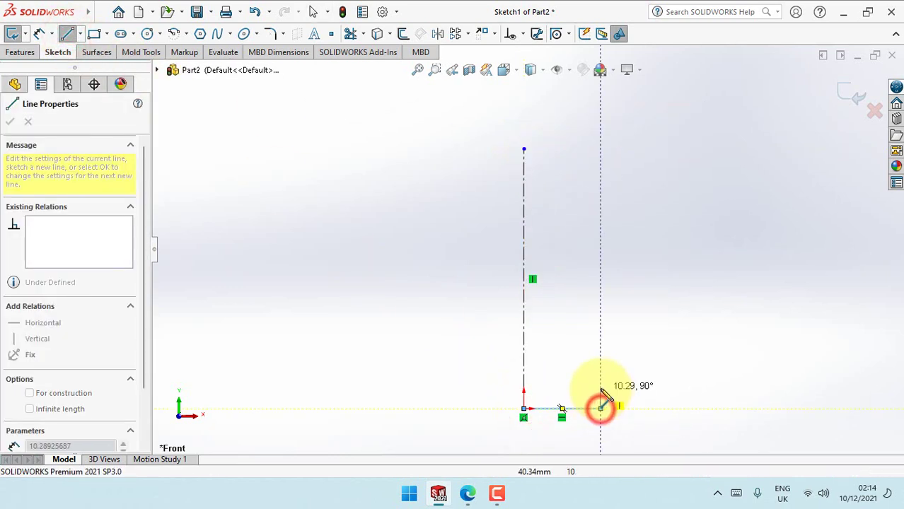
{"action": "left_click", "coordinate": [596, 389]}
{"action": "left_click", "coordinate": [589, 269]}
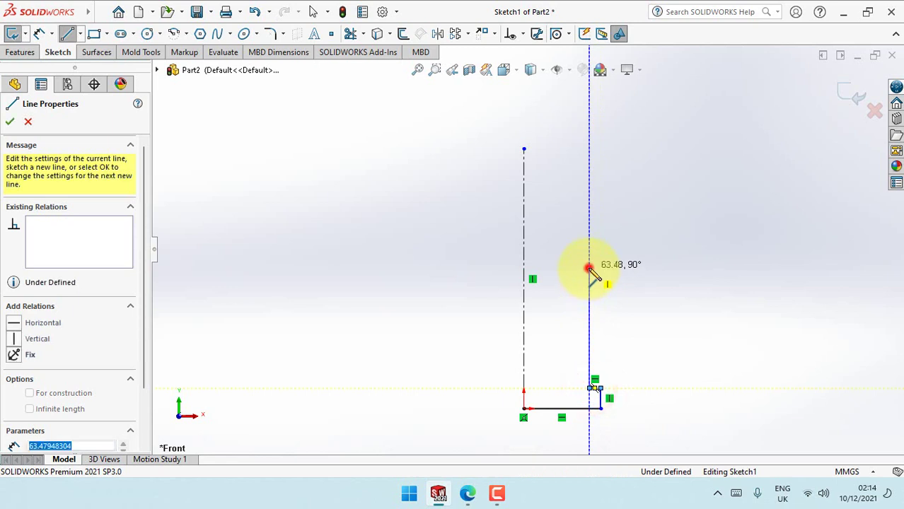
{"action": "left_click", "coordinate": [575, 207]}
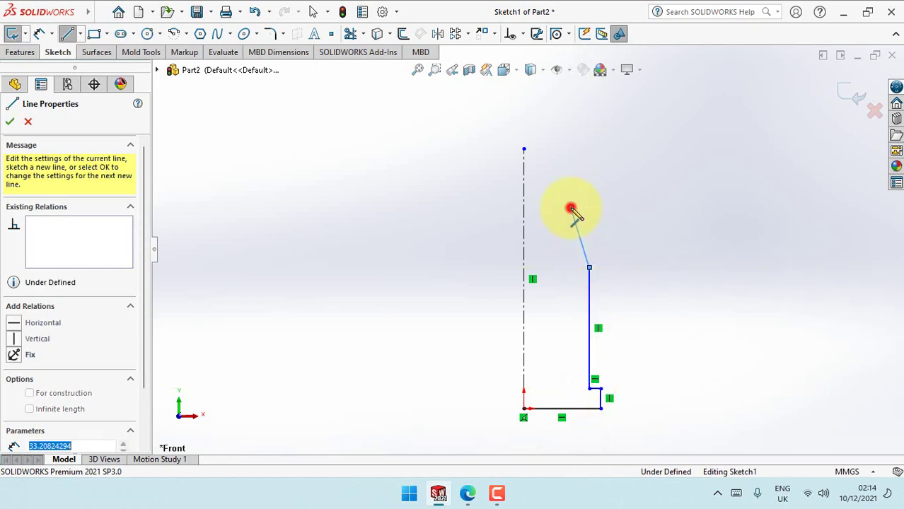
{"action": "left_click", "coordinate": [567, 172]}
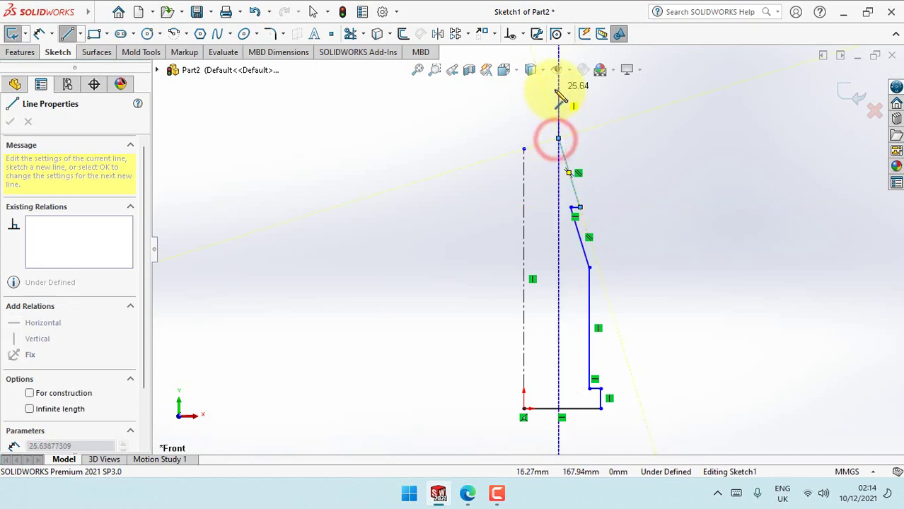
{"action": "middle_click_drag", "start_coordinate": [556, 91], "coordinate": [559, 137], "text": "ctrl"}
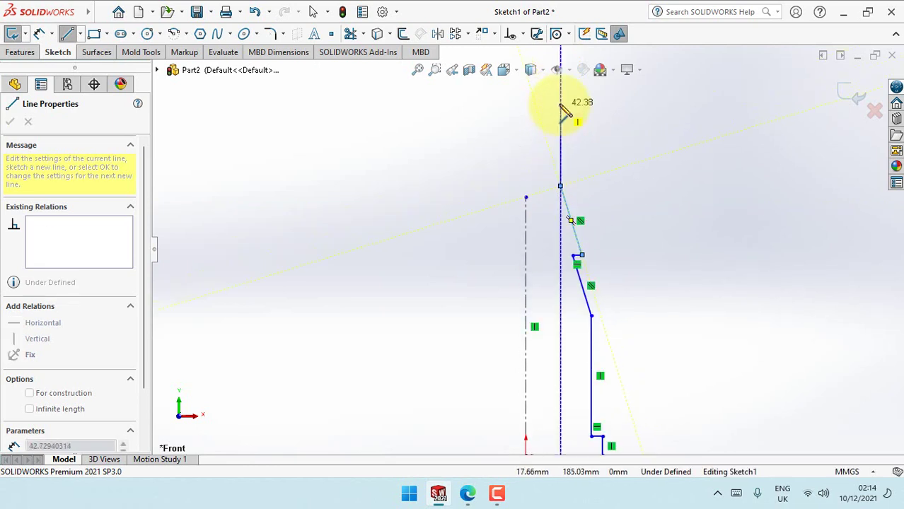
- Finish the profile with the neck wall and flat top, and extend the centreline to the top
{"action": "left_click", "coordinate": [561, 95]}
{"action": "left_click", "coordinate": [526, 94]}
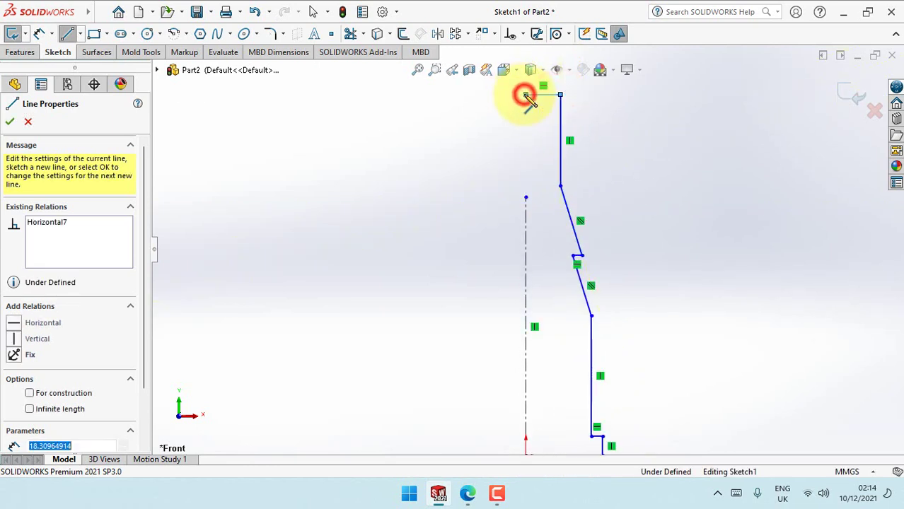
{"action": "right_click", "coordinate": [527, 95]}
{"action": "left_click", "coordinate": [544, 105]}
{"action": "left_click_drag", "start_coordinate": [526, 196], "coordinate": [525, 95]}
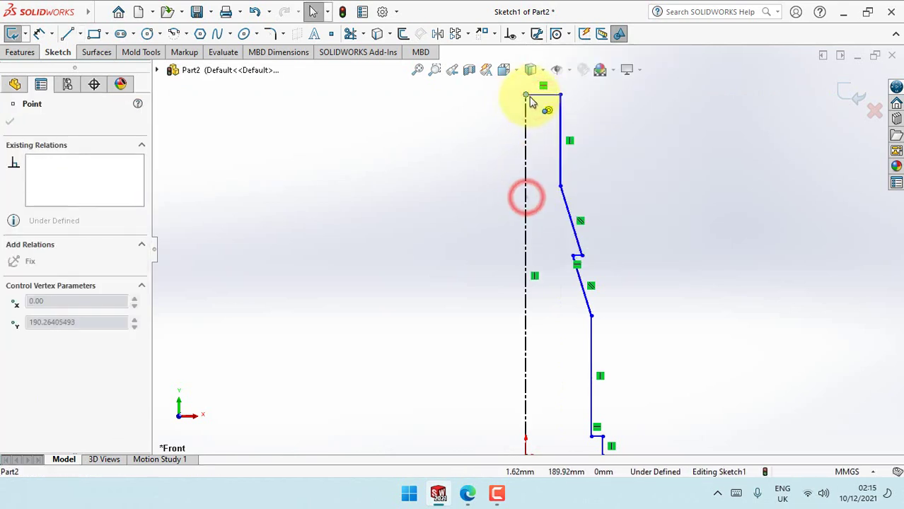
{"action": "scroll", "coordinate": [607, 221], "scroll_direction": "up", "scroll_amount": 2}
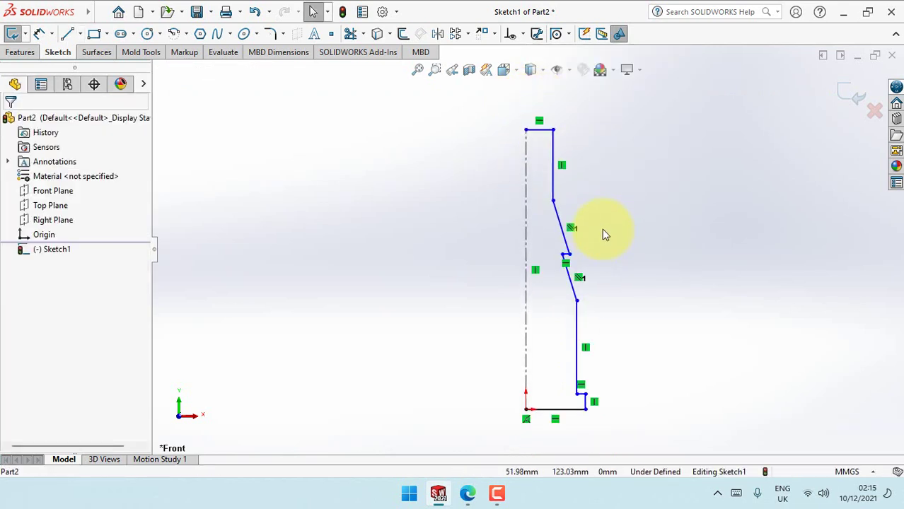
{"action": "left_click", "coordinate": [39, 33]}
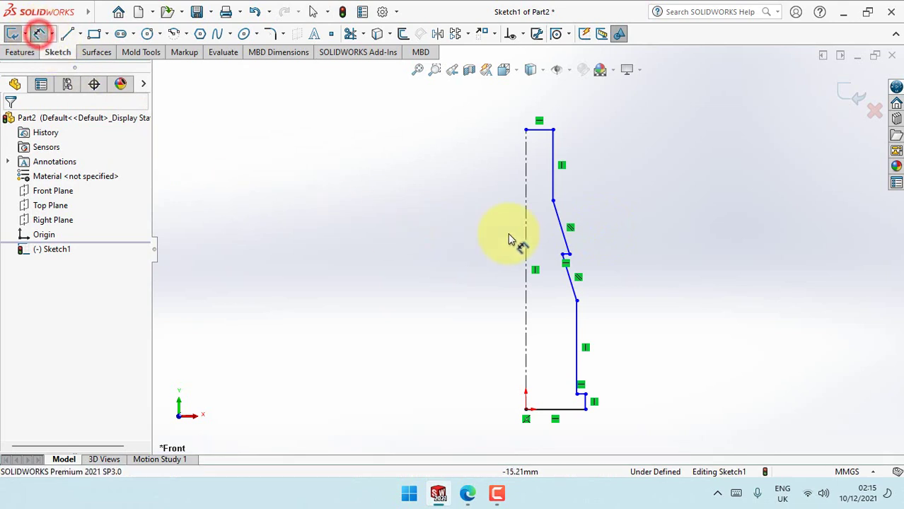
- Dimension the lower body height as 200 mm and the lower shoulder section as 50 mm
{"action": "left_click", "coordinate": [577, 302]}
{"action": "left_click", "coordinate": [551, 409]}
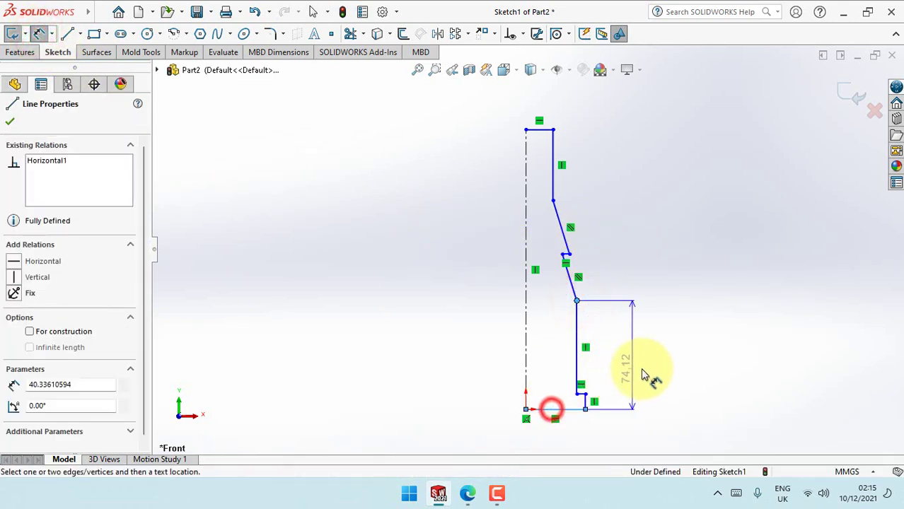
{"action": "left_click", "coordinate": [639, 372]}
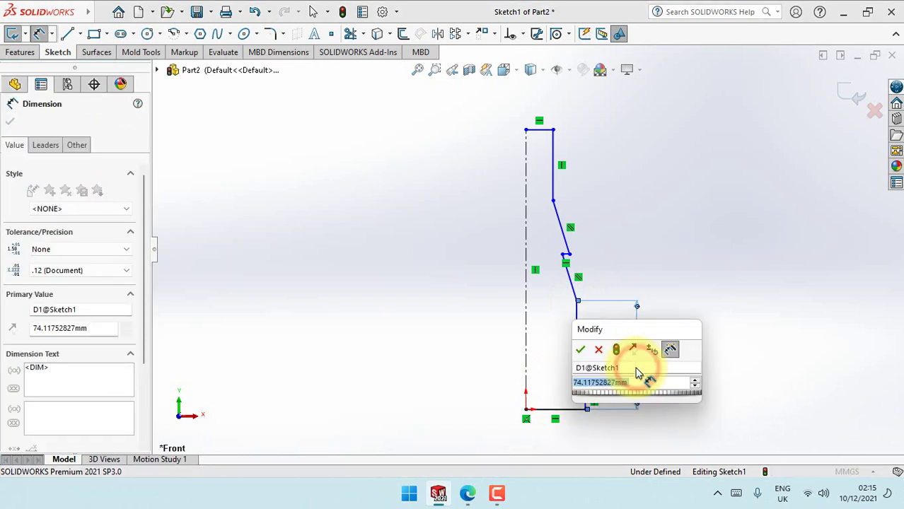
{"action": "type", "text": "200"}
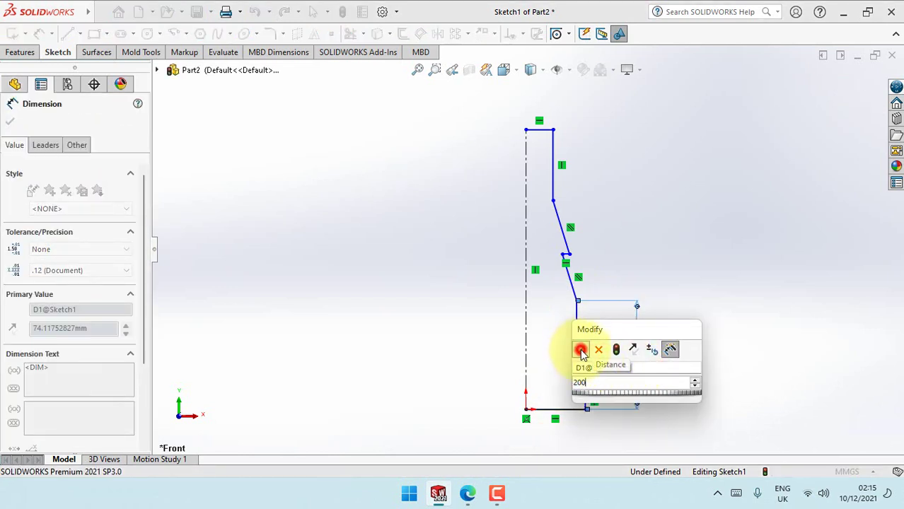
{"action": "left_click", "coordinate": [580, 350]}
{"action": "left_click", "coordinate": [569, 255]}
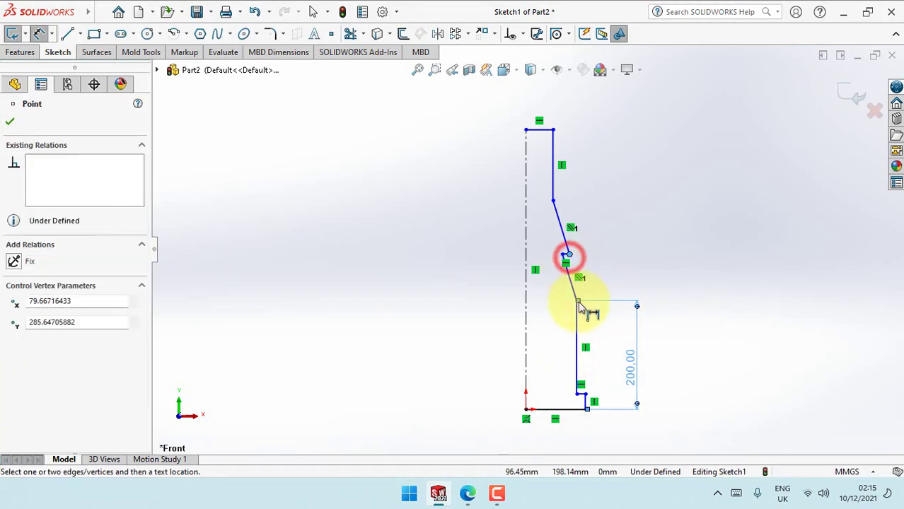
{"action": "scroll", "coordinate": [621, 283], "scroll_direction": "down", "scroll_amount": 1}
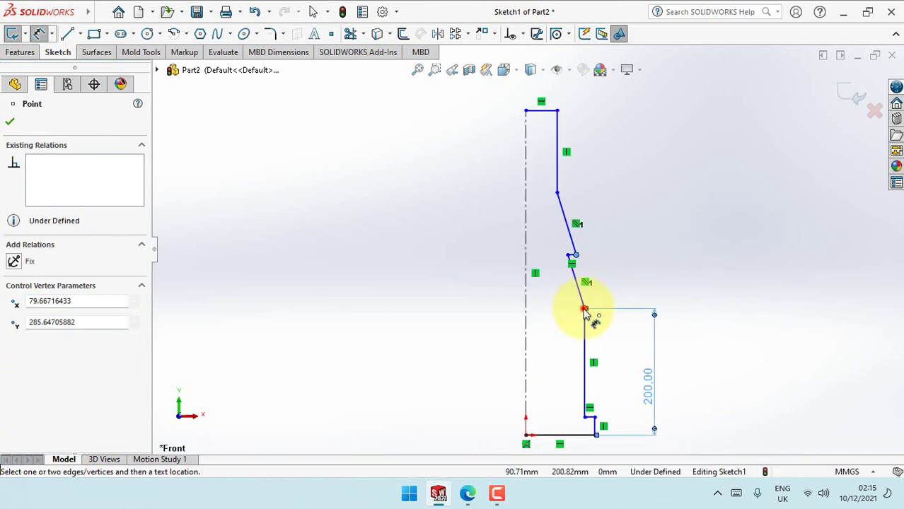
{"action": "left_click", "coordinate": [655, 285]}
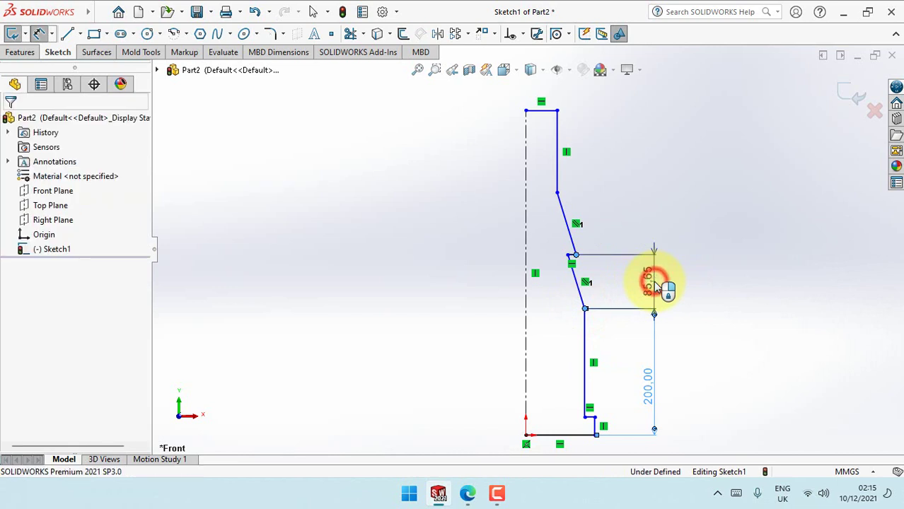
{"action": "type", "text": "50"}
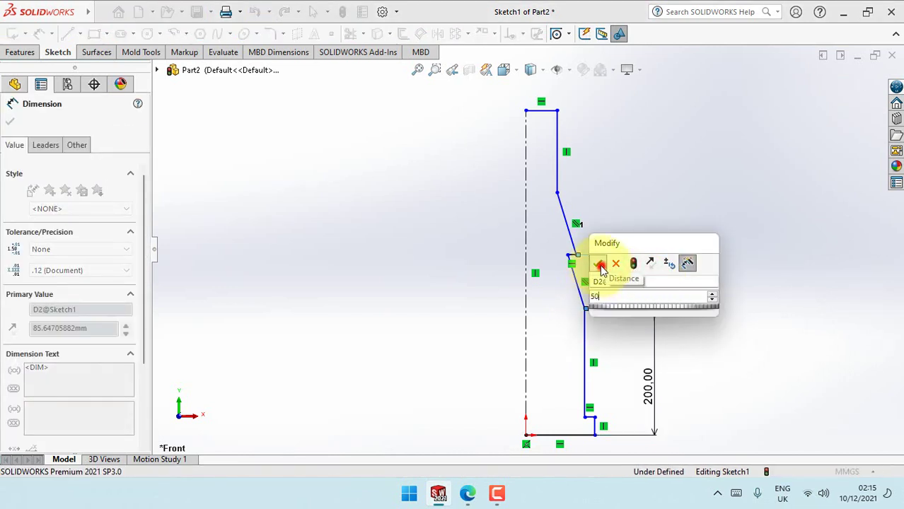
{"action": "left_click", "coordinate": [597, 263]}
- Dimension the upper shoulder section as 50 mm and the neck height as 70 mm
{"action": "left_click", "coordinate": [575, 280]}
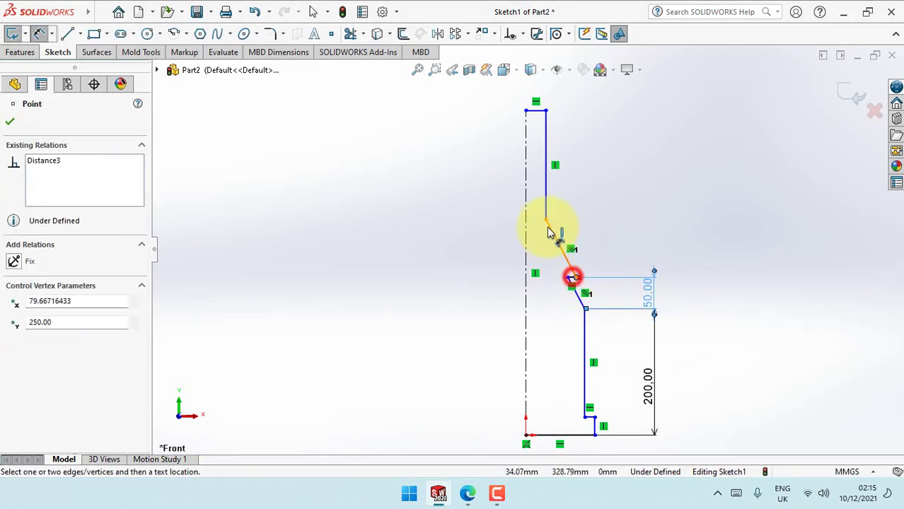
{"action": "left_click", "coordinate": [545, 220]}
{"action": "left_click", "coordinate": [654, 244]}
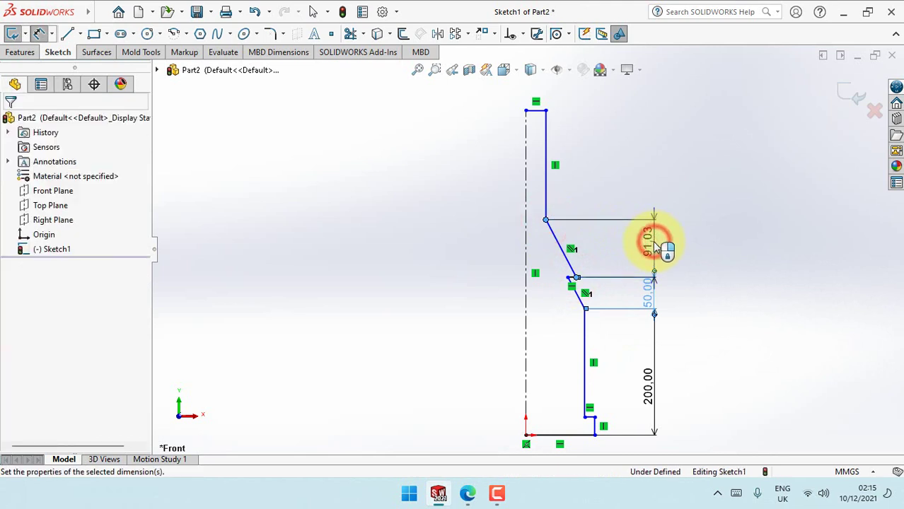
{"action": "left_click", "coordinate": [596, 223]}
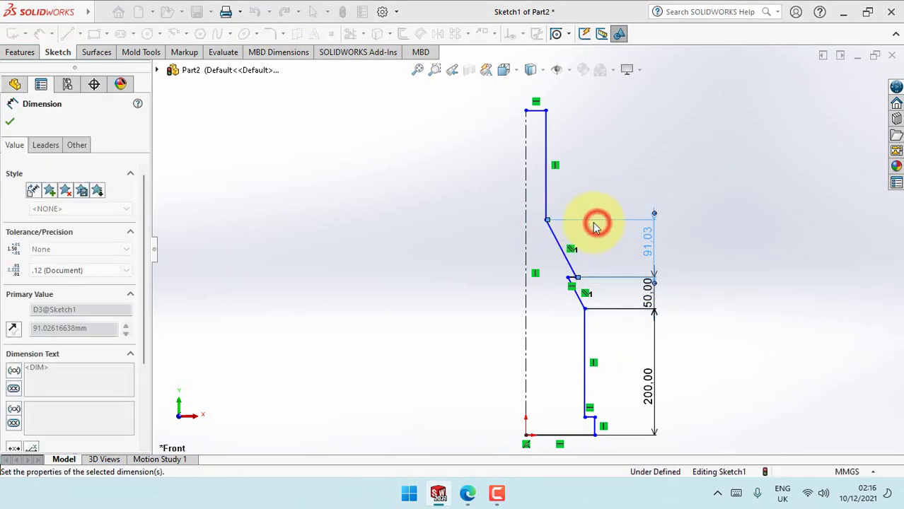
{"action": "left_click", "coordinate": [546, 168]}
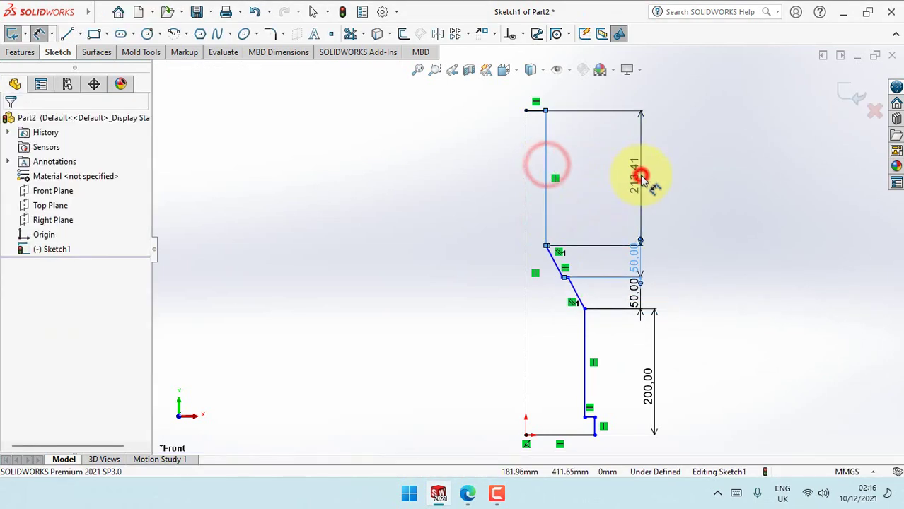
{"action": "left_click", "coordinate": [642, 177]}
{"action": "left_click", "coordinate": [582, 159]}
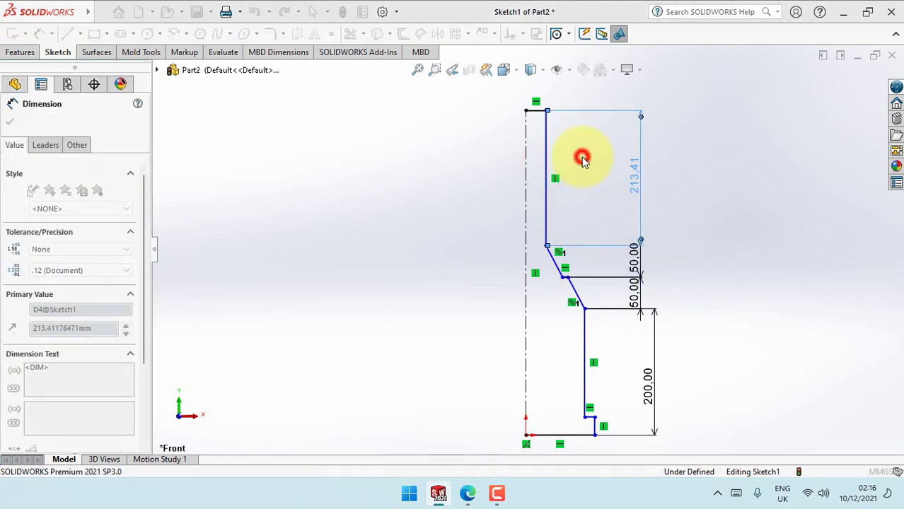
{"action": "type", "text": "70"}
{"action": "key", "text": "Return"}
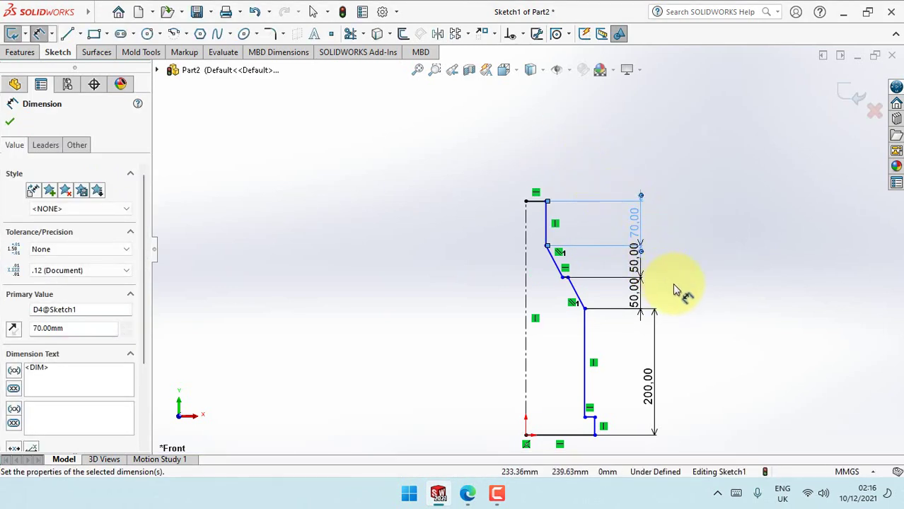
{"action": "left_click", "coordinate": [673, 283]}
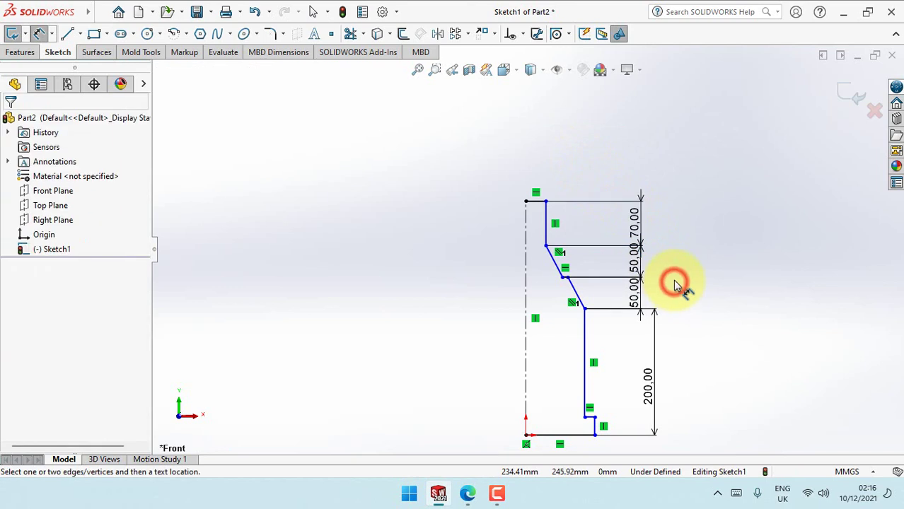
- Dimension the bottom edge width to 4 mm and the base step height to 10 mm
{"action": "scroll", "coordinate": [686, 311], "scroll_direction": "up", "scroll_amount": 2}
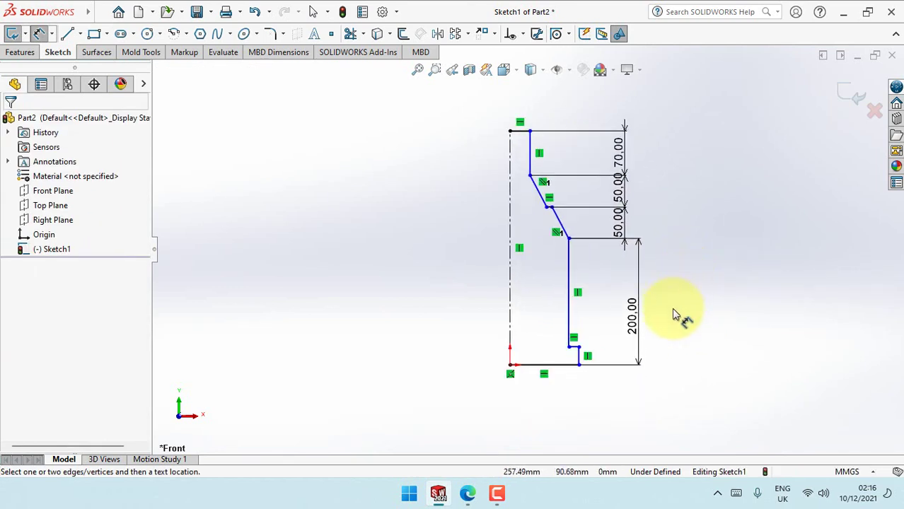
{"action": "left_click", "coordinate": [571, 339]}
{"action": "left_click", "coordinate": [589, 315]}
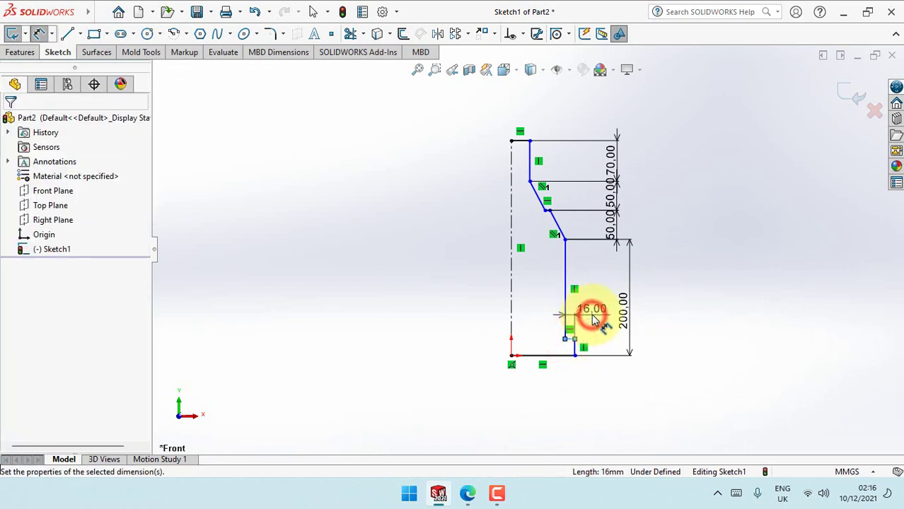
{"action": "type", "text": "4"}
{"action": "left_click", "coordinate": [536, 296]}
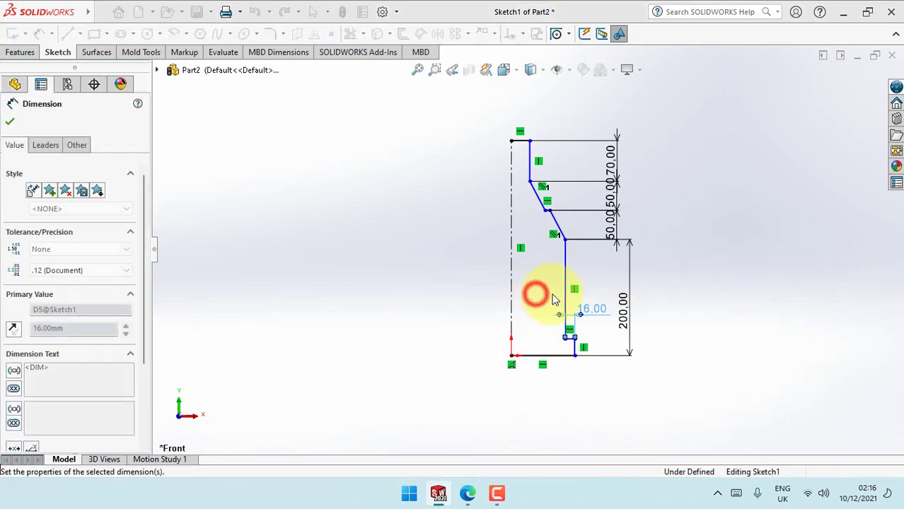
{"action": "left_click", "coordinate": [678, 298]}
{"action": "left_click", "coordinate": [568, 346]}
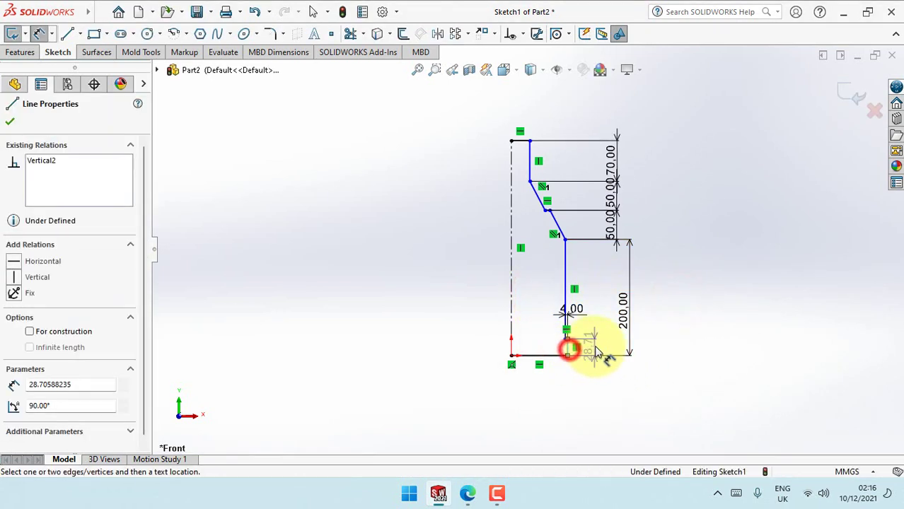
{"action": "left_click", "coordinate": [596, 350]}
{"action": "type", "text": "10"}
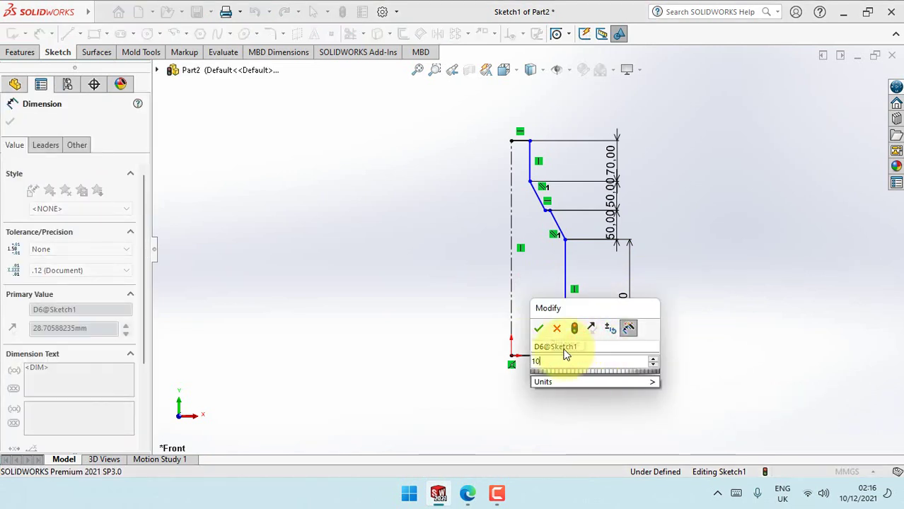
{"action": "left_click", "coordinate": [539, 329]}
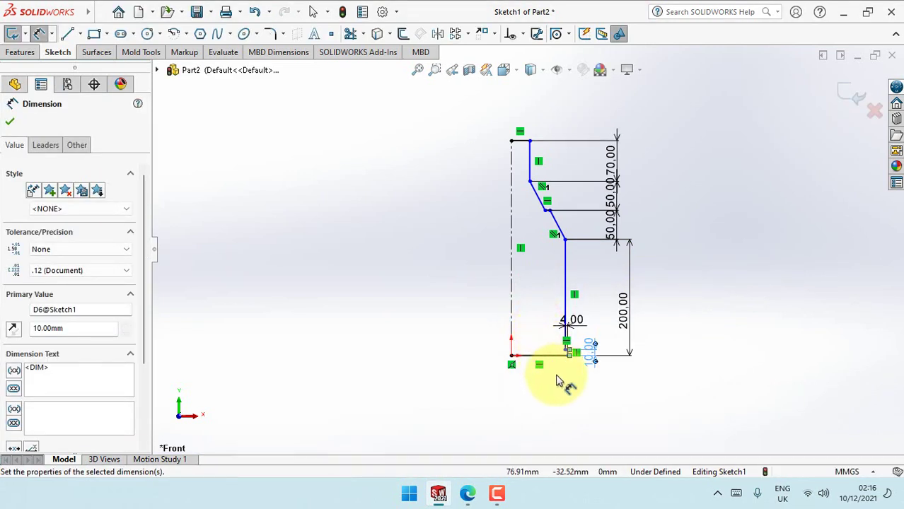
{"action": "scroll", "coordinate": [557, 368], "scroll_direction": "down", "scroll_amount": 2}
{"action": "left_click", "coordinate": [434, 343]}
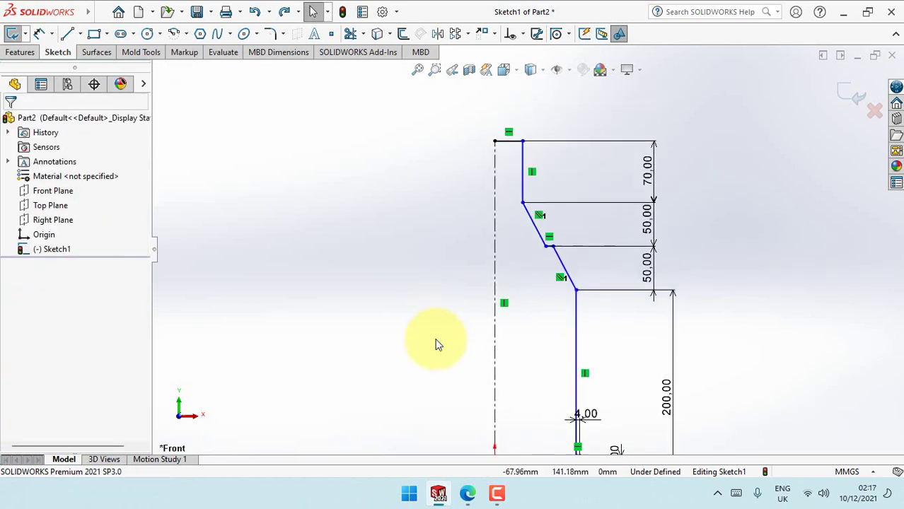
- Dimension the neck diameter as 25 and the taper groove depth as 4 mm
{"action": "key", "text": "d"}
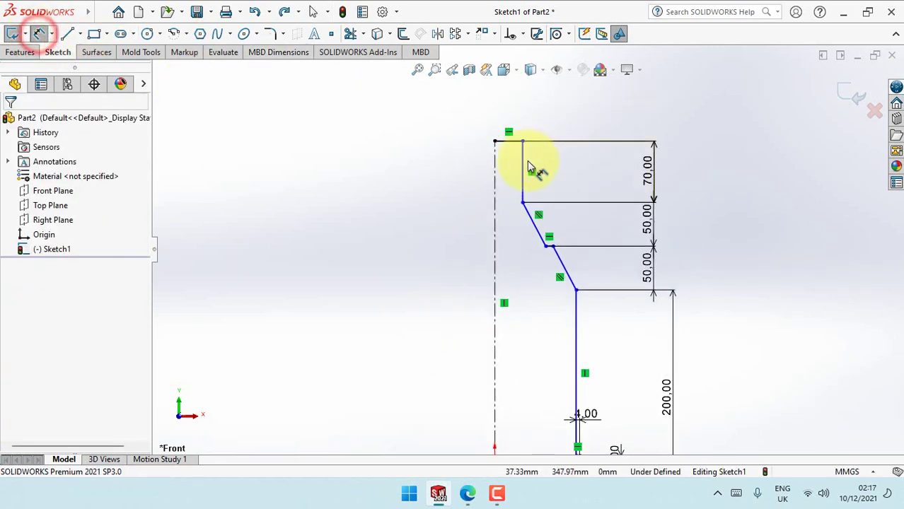
{"action": "left_click", "coordinate": [523, 162]}
{"action": "left_click", "coordinate": [495, 171]}
{"action": "left_click", "coordinate": [493, 109]}
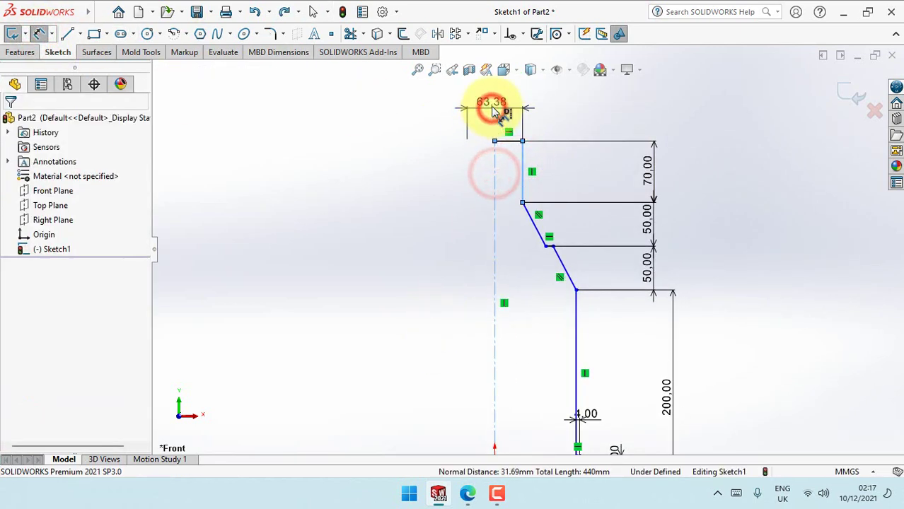
{"action": "type", "text": "25"}
{"action": "left_click", "coordinate": [435, 91]}
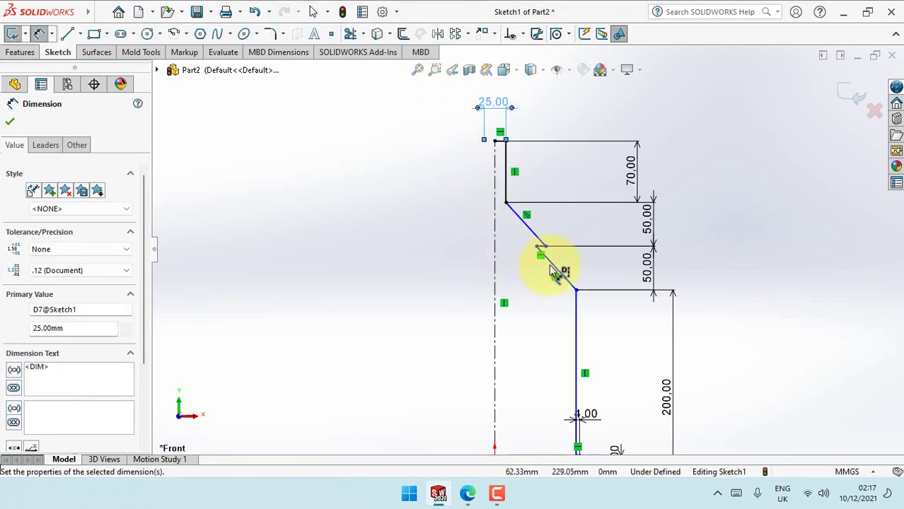
{"action": "left_click", "coordinate": [551, 265]}
{"action": "left_click", "coordinate": [536, 237]}
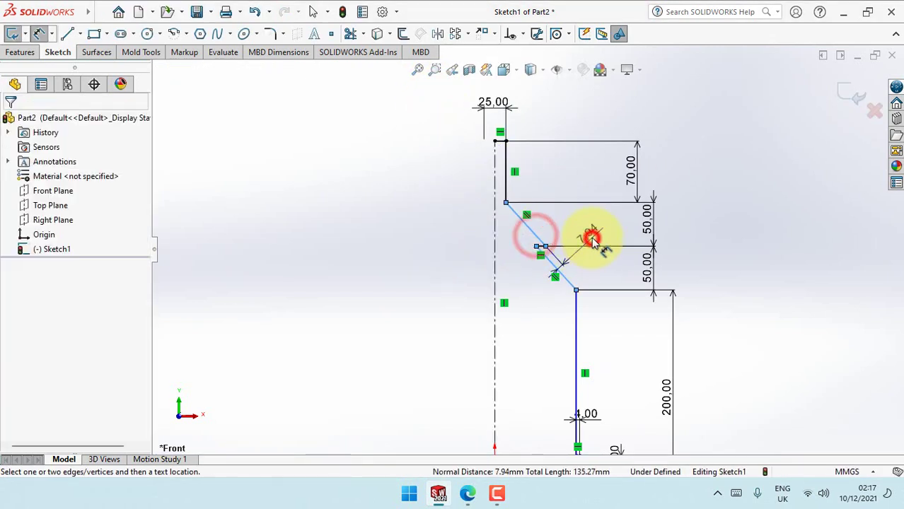
{"action": "left_click", "coordinate": [592, 240]}
{"action": "left_click", "coordinate": [536, 225]}
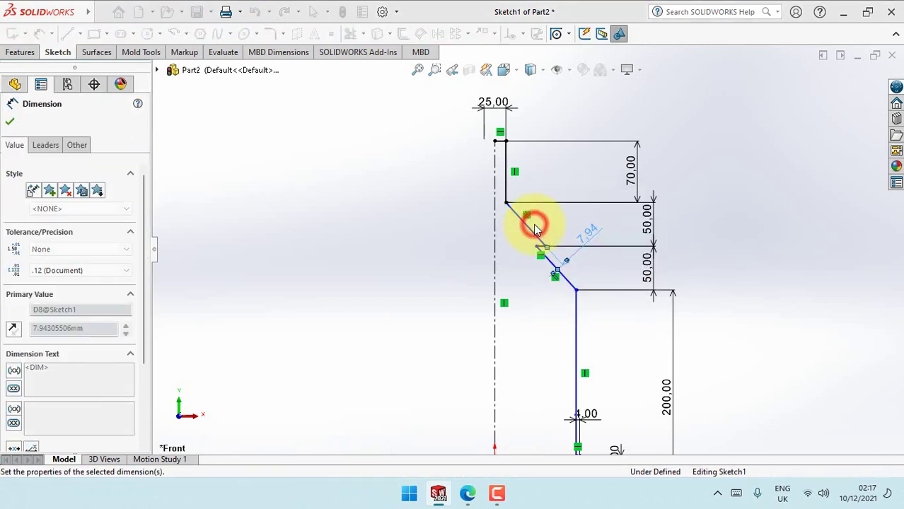
{"action": "left_click", "coordinate": [721, 246]}
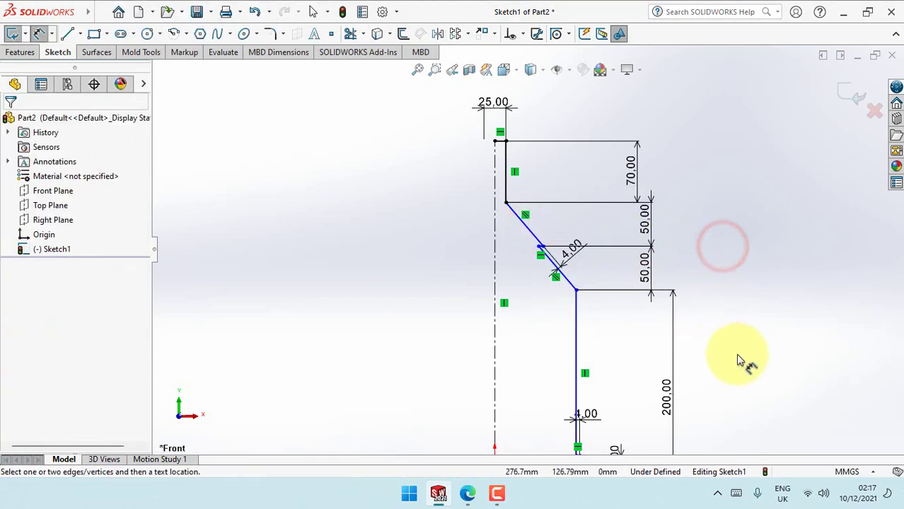
{"action": "middle_click_drag", "start_coordinate": [742, 364], "coordinate": [727, 280], "text": "ctrl"}
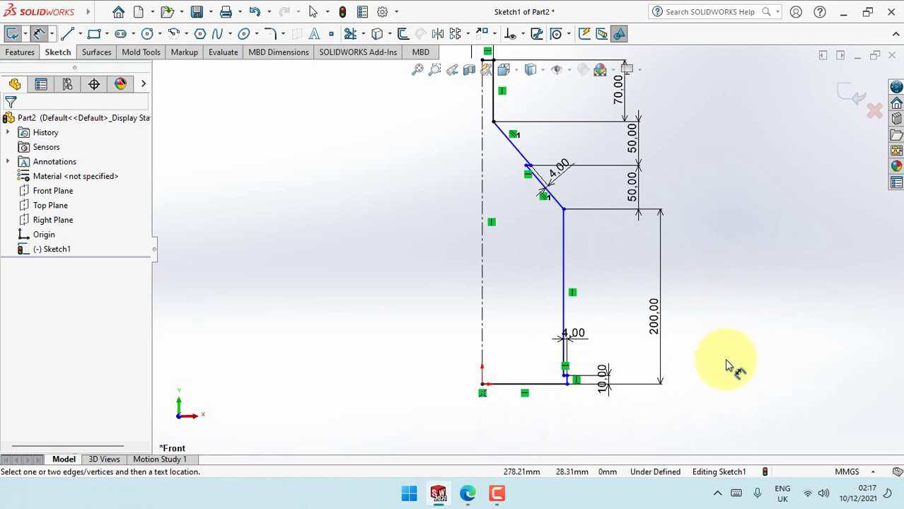
- Dimension the base diameter as 70 mm about the centreline
{"action": "left_click", "coordinate": [567, 385]}
{"action": "left_click", "coordinate": [482, 348]}
{"action": "left_click", "coordinate": [479, 427]}
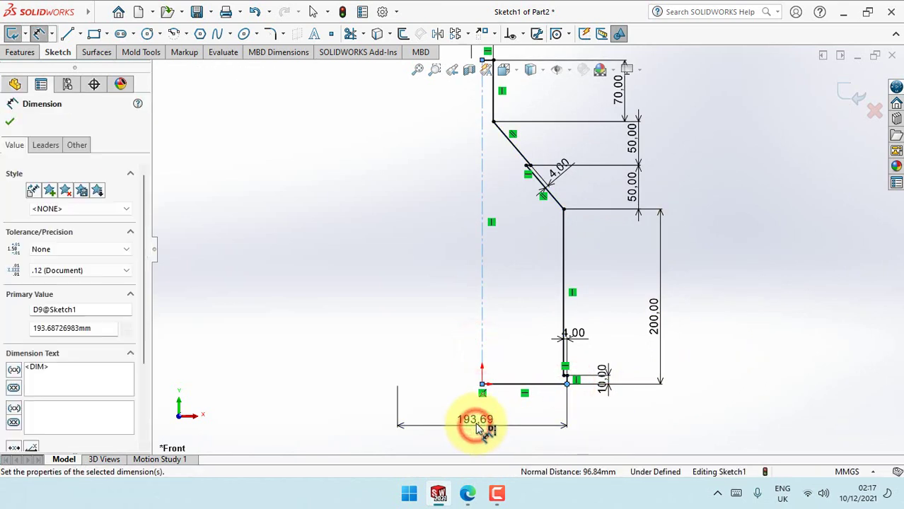
{"action": "type", "text": "70"}
{"action": "left_click", "coordinate": [420, 410]}
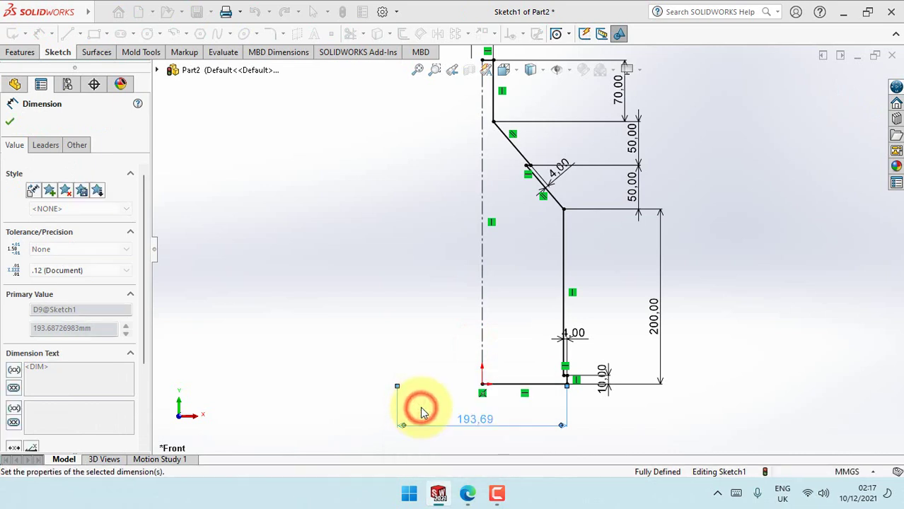
{"action": "left_click", "coordinate": [396, 304]}
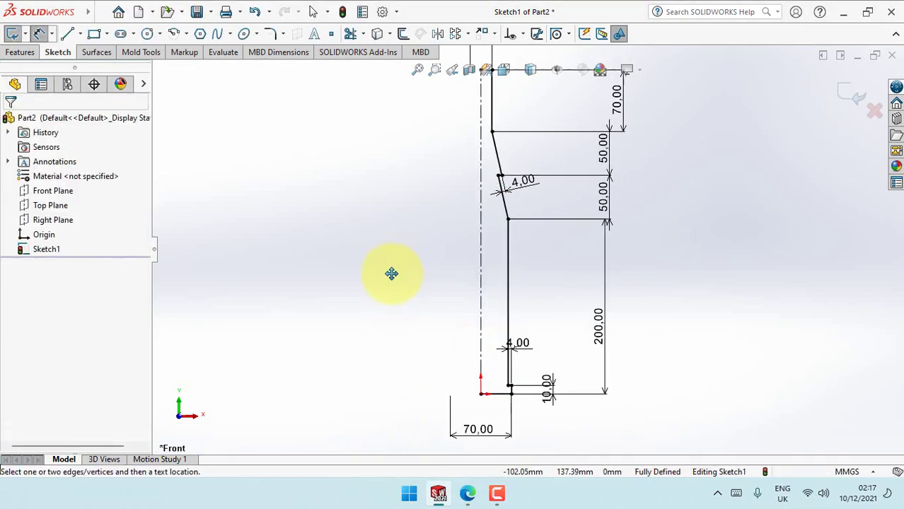
{"action": "middle_click_drag", "start_coordinate": [396, 269], "coordinate": [385, 294], "text": "ctrl"}
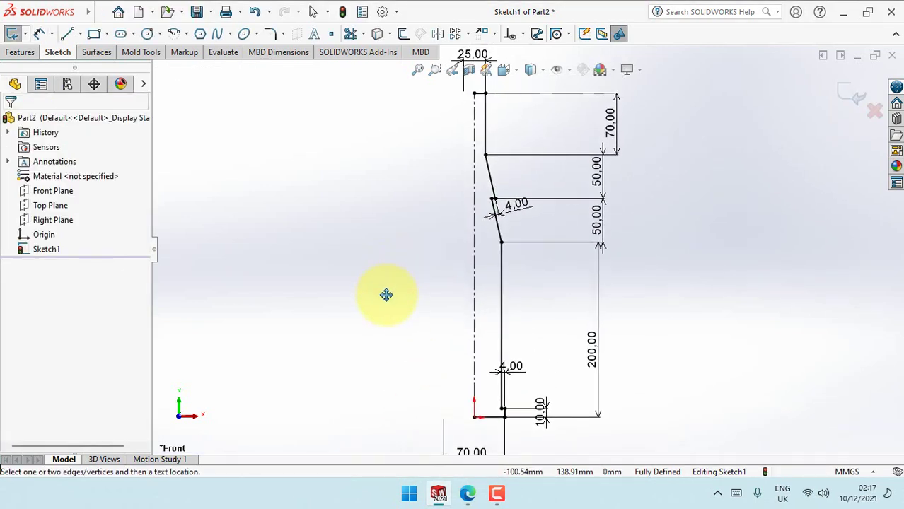
- Exit the sketch and revolve the profile 360° about the centreline into solid Revolve1
{"action": "left_click", "coordinate": [843, 94]}
{"action": "left_click", "coordinate": [488, 251]}
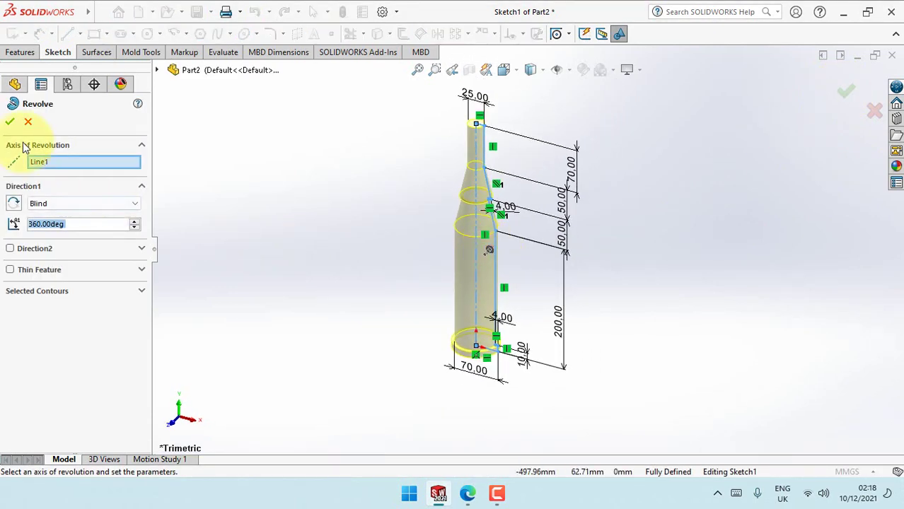
{"action": "left_click", "coordinate": [9, 123]}
{"action": "left_click", "coordinate": [323, 247]}
{"action": "scroll", "coordinate": [558, 301], "scroll_direction": "down", "scroll_amount": 2}
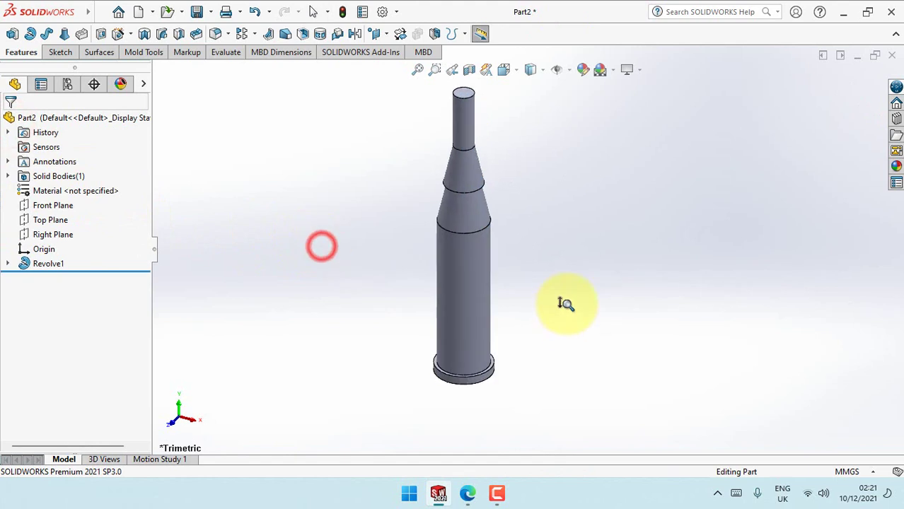
{"action": "left_click", "coordinate": [475, 297]}
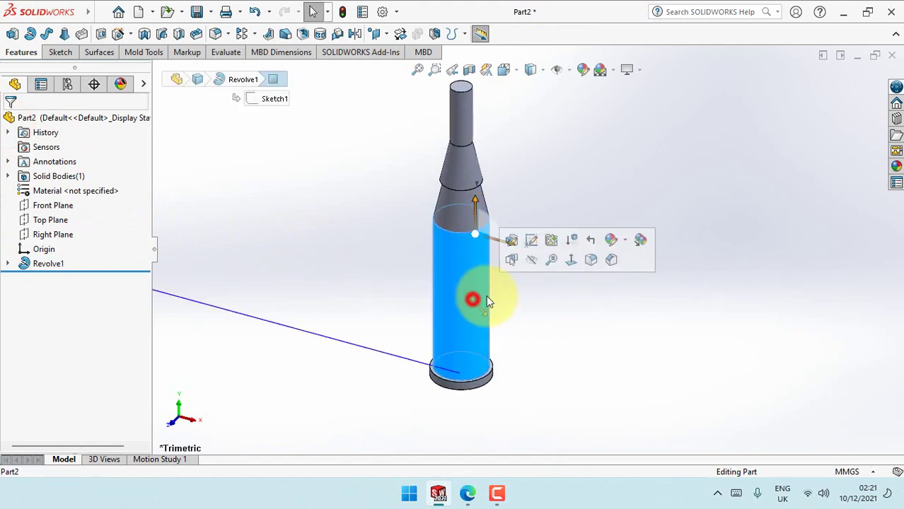
- Hide the solid bottle, show Sketch1 and start a new sketch on the Front Plane
{"action": "left_click", "coordinate": [538, 271]}
{"action": "left_click", "coordinate": [7, 263]}
{"action": "left_click", "coordinate": [49, 278]}
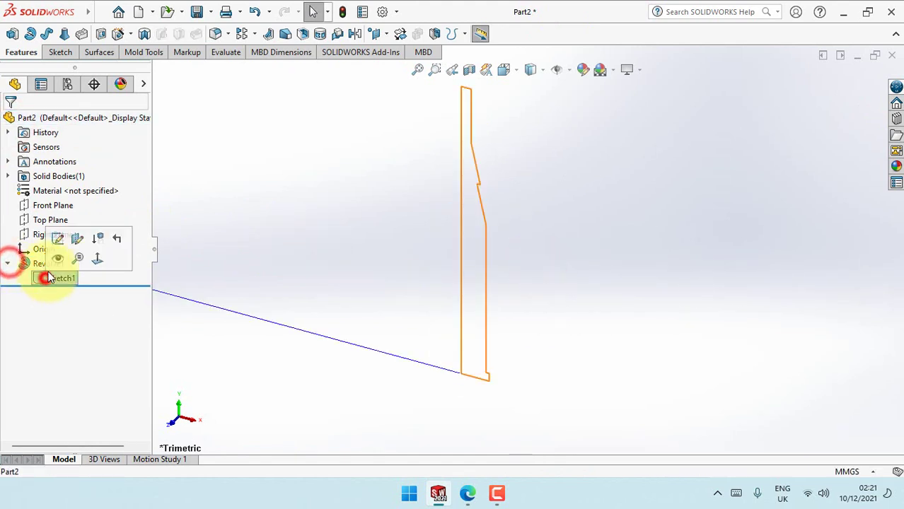
{"action": "left_click", "coordinate": [56, 256]}
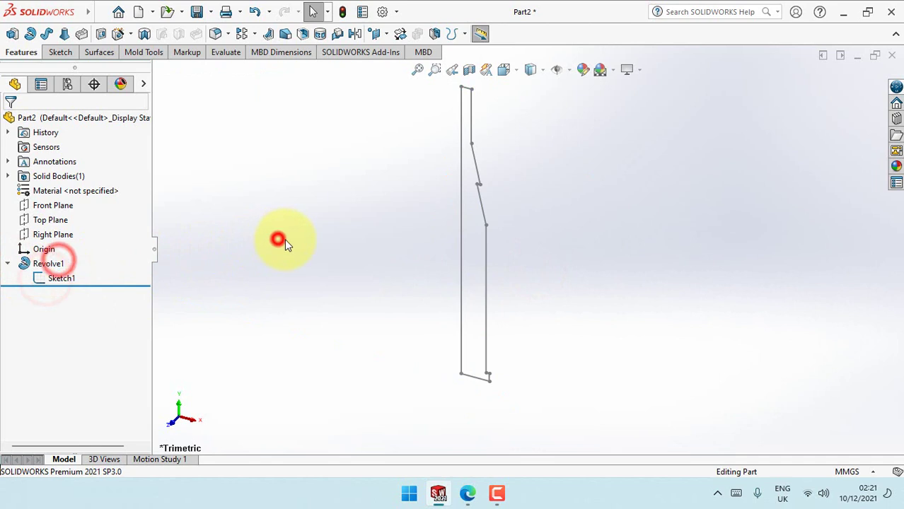
{"action": "left_click", "coordinate": [42, 206]}
{"action": "left_click", "coordinate": [94, 54]}
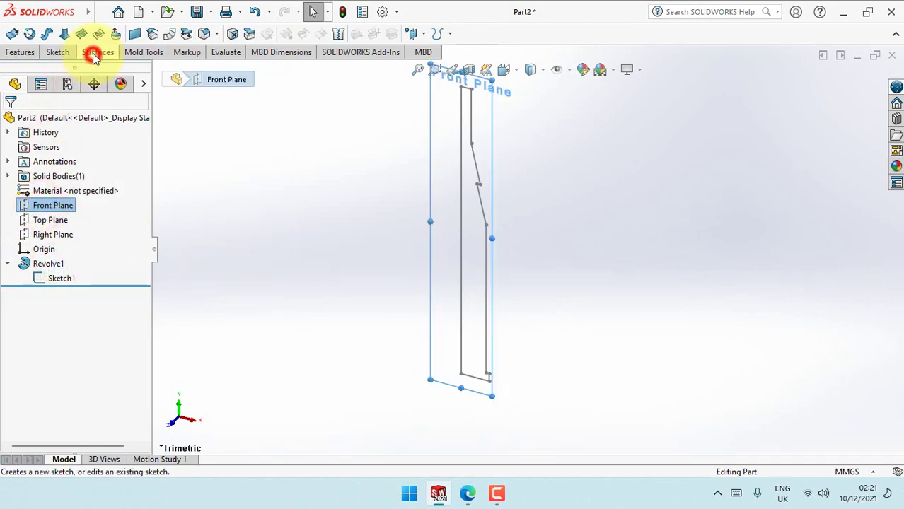
{"action": "left_click", "coordinate": [28, 36]}
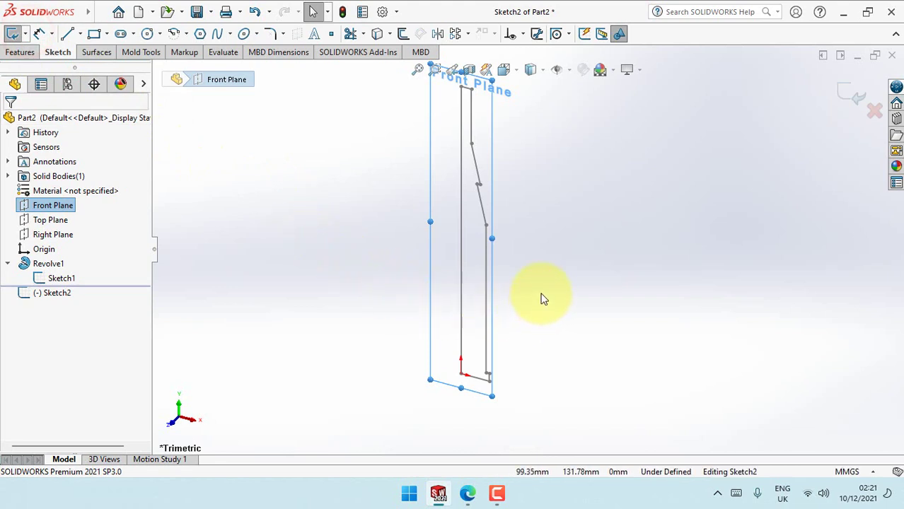
- Convert the taper line, long body line and centreline from Sketch1 into the new sketch
{"action": "middle_click_drag", "start_coordinate": [543, 298], "coordinate": [525, 258]}
{"action": "left_click", "coordinate": [527, 192]}
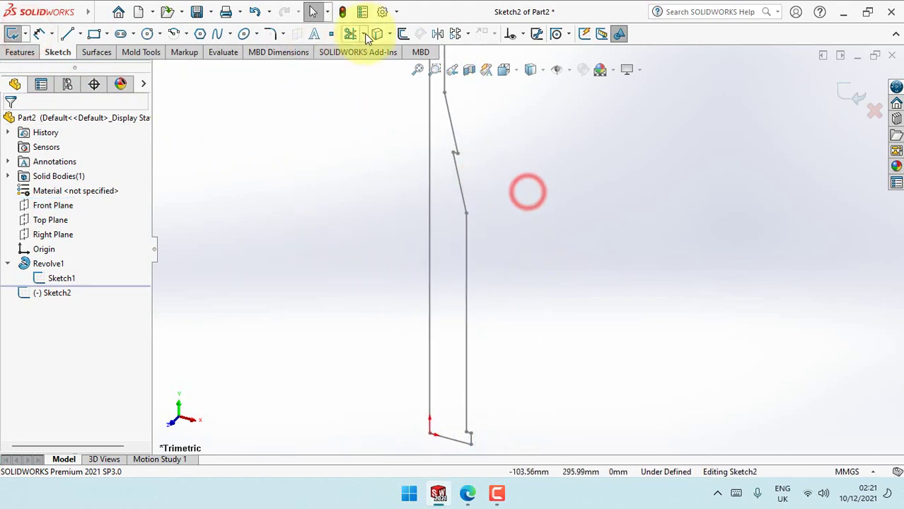
{"action": "left_click", "coordinate": [376, 37]}
{"action": "left_click", "coordinate": [461, 188]}
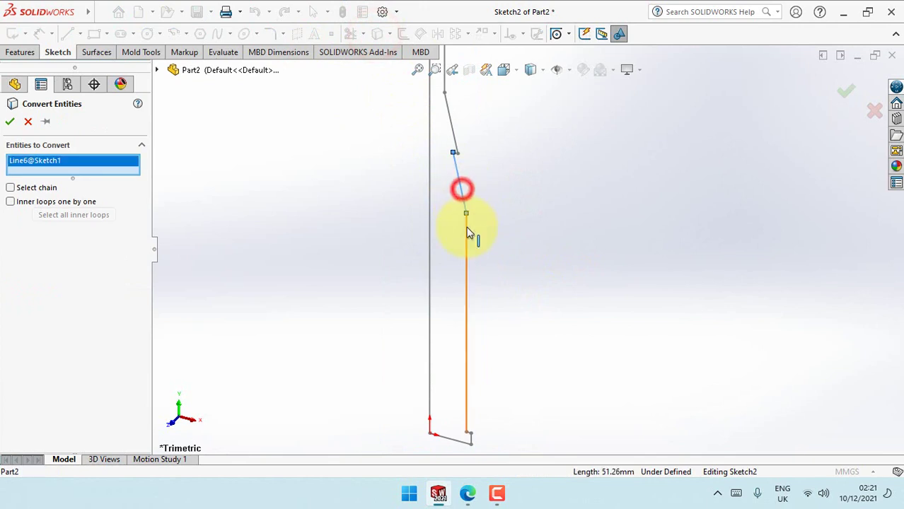
{"action": "left_click", "coordinate": [466, 226]}
{"action": "left_click", "coordinate": [429, 234]}
{"action": "left_click", "coordinate": [9, 121]}
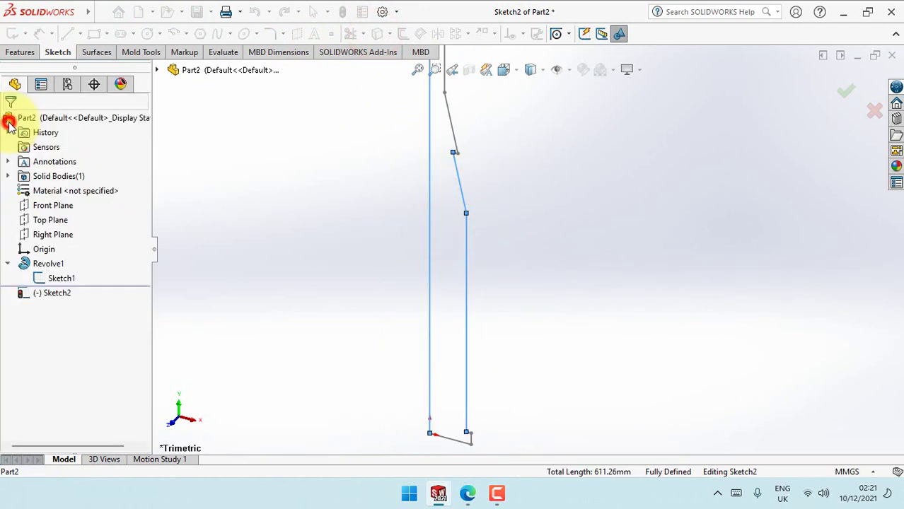
- Hide Sketch1 and set the copied centreline to construction geometry
{"action": "right_click", "coordinate": [64, 279]}
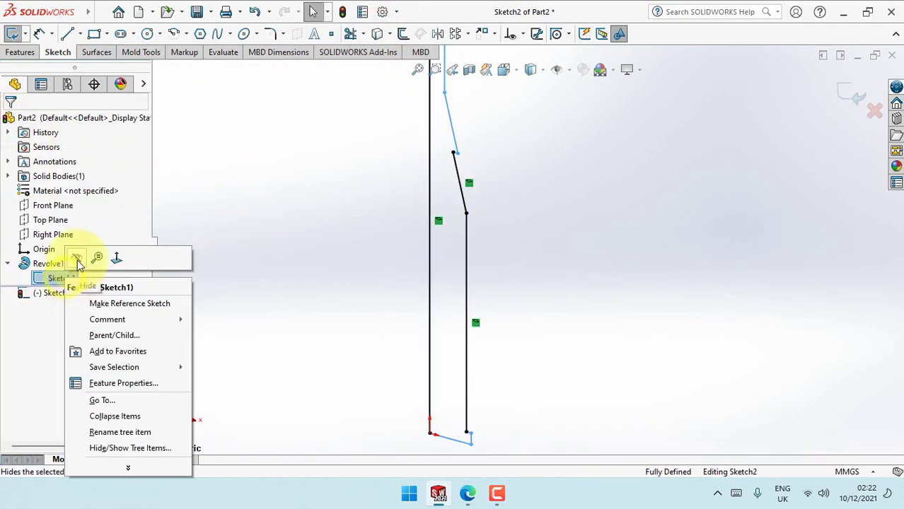
{"action": "left_click", "coordinate": [78, 262]}
{"action": "left_click", "coordinate": [431, 282]}
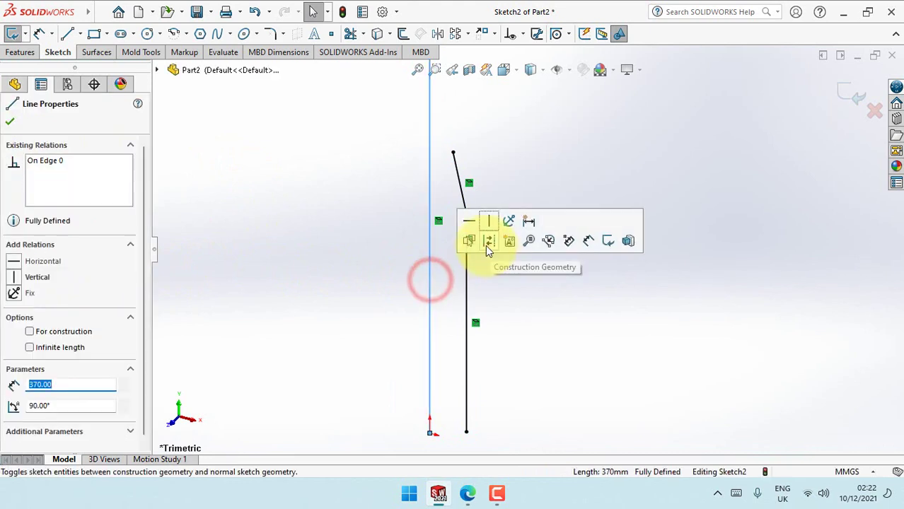
{"action": "left_click", "coordinate": [485, 245]}
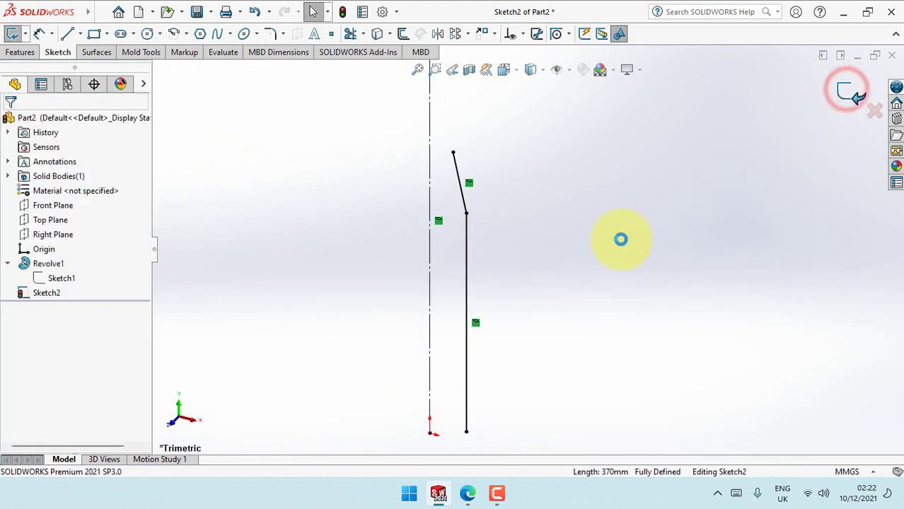
- Surface-revolve Sketch2 Mid Plane through 360/9 (40°) to create Surface-Revolve1
{"action": "key", "text": "s"}
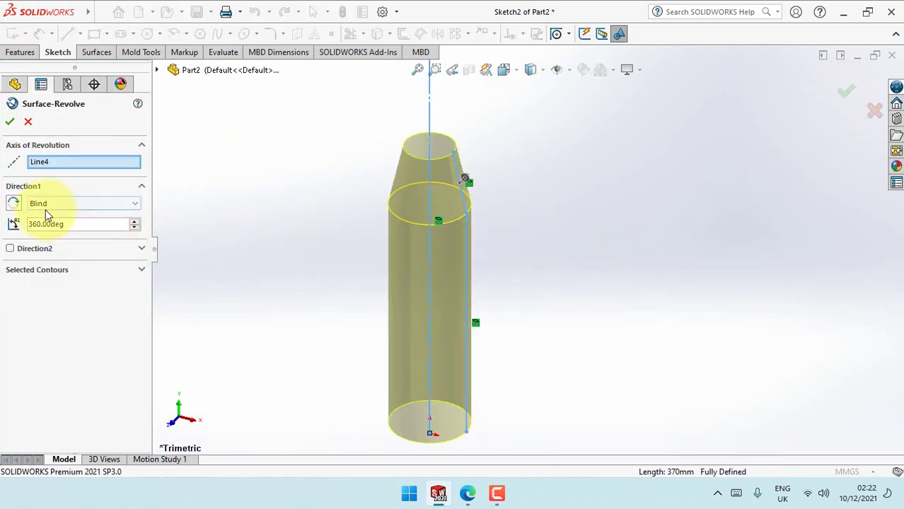
{"action": "left_click", "coordinate": [46, 205]}
{"action": "left_click", "coordinate": [57, 252]}
{"action": "type", "text": "/9"}
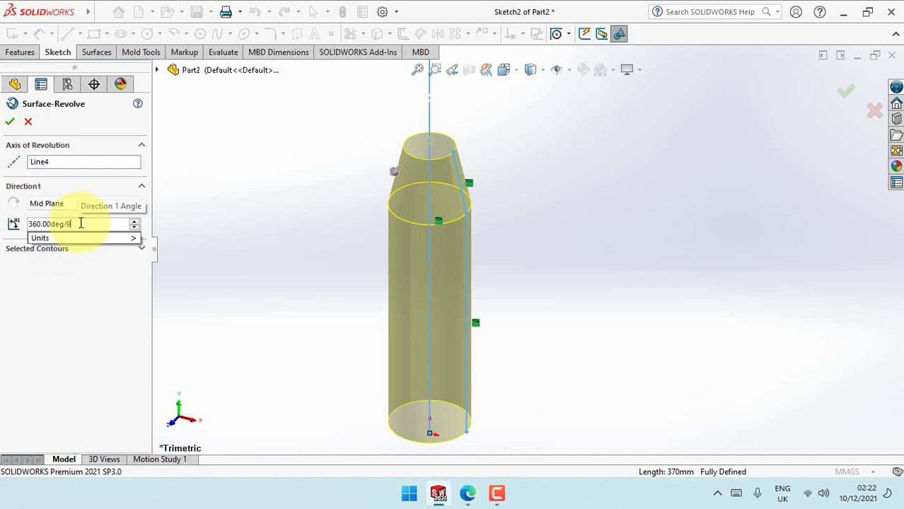
{"action": "key", "text": "Return"}
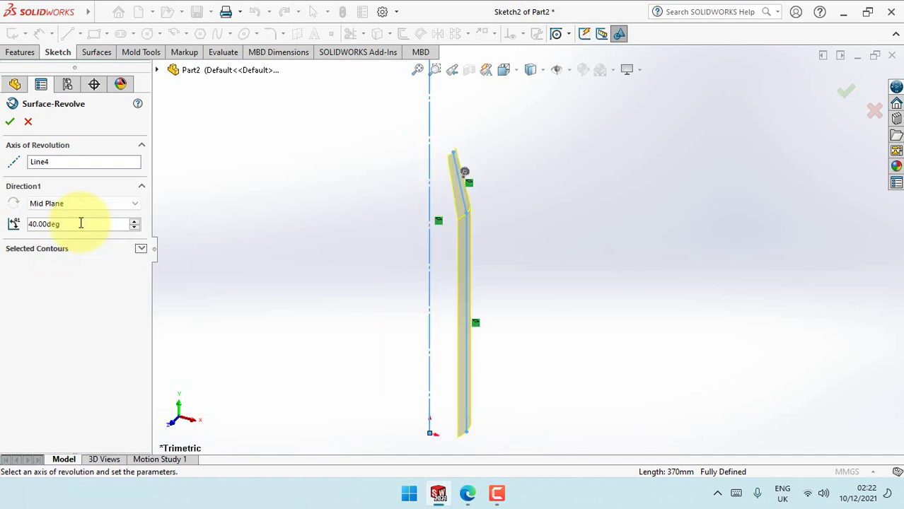
{"action": "mouse_move", "coordinate": [361, 343]}
{"action": "middle_mouse_down"}
{"action": "mouse_move", "coordinate": [351, 343]}
{"action": "mouse_move", "coordinate": [361, 343]}
{"action": "mouse_move", "coordinate": [351, 403]}
{"action": "mouse_move", "coordinate": [320, 410]}
{"action": "middle_mouse_up"}
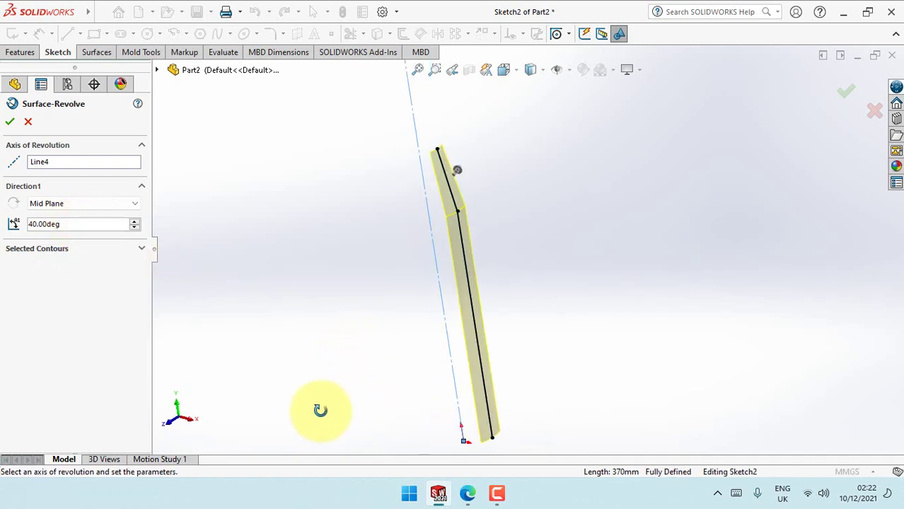
{"action": "left_click", "coordinate": [11, 122]}
{"action": "left_click", "coordinate": [266, 260]}
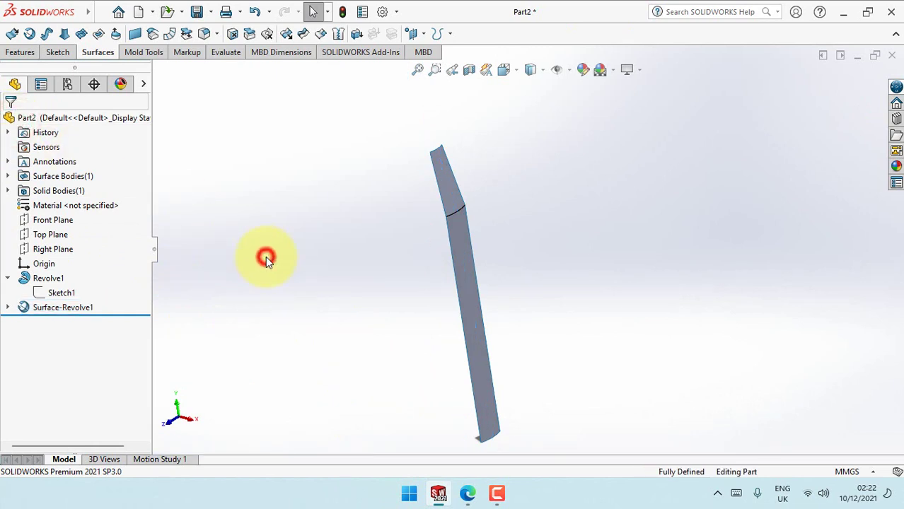
- Orbit the view and start a new sketch on the Right Plane
{"action": "mouse_move", "coordinate": [267, 258]}
{"action": "middle_mouse_down"}
{"action": "mouse_move", "coordinate": [576, 243]}
{"action": "mouse_move", "coordinate": [589, 228]}
{"action": "mouse_move", "coordinate": [574, 202]}
{"action": "middle_mouse_up"}
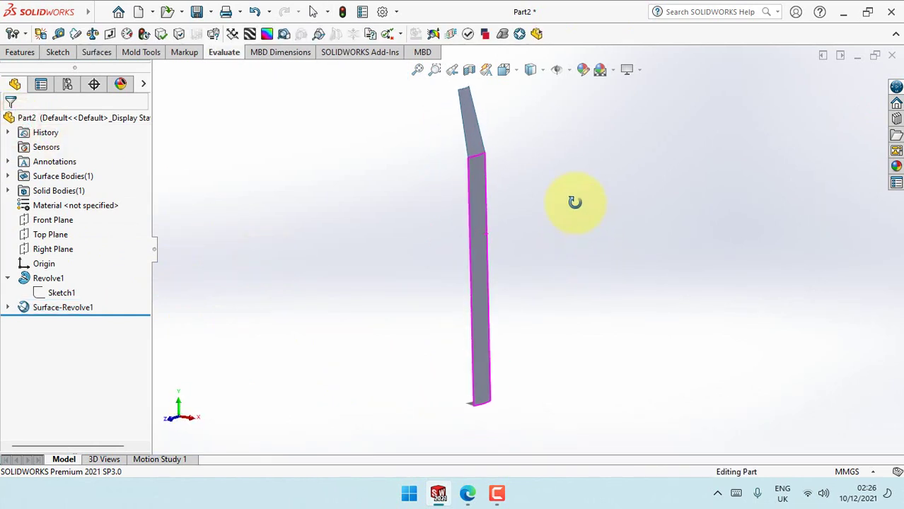
{"action": "left_click", "coordinate": [48, 255]}
{"action": "left_click", "coordinate": [60, 233]}
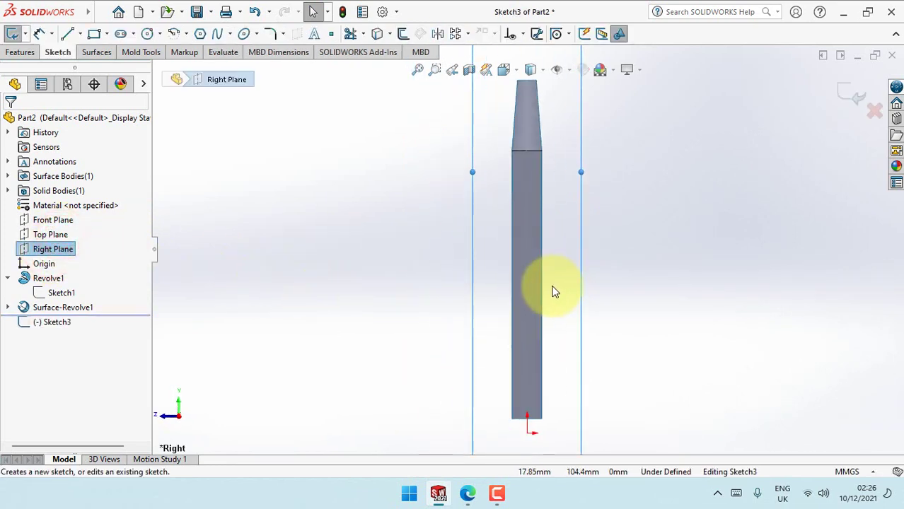
- Draw a zigzag of vertical and angled lines from the body's bottom corner up to the taper top
{"action": "left_click", "coordinate": [68, 33]}
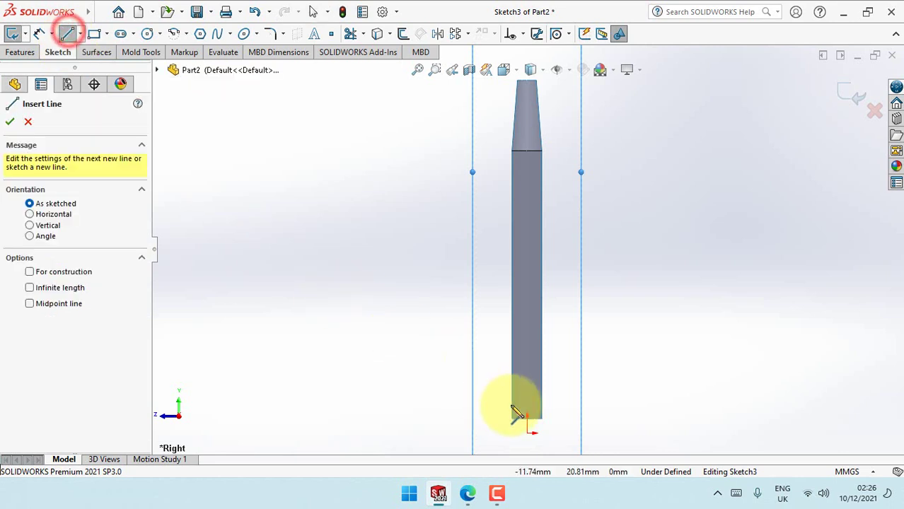
{"action": "left_click", "coordinate": [512, 418]}
{"action": "left_click", "coordinate": [512, 337]}
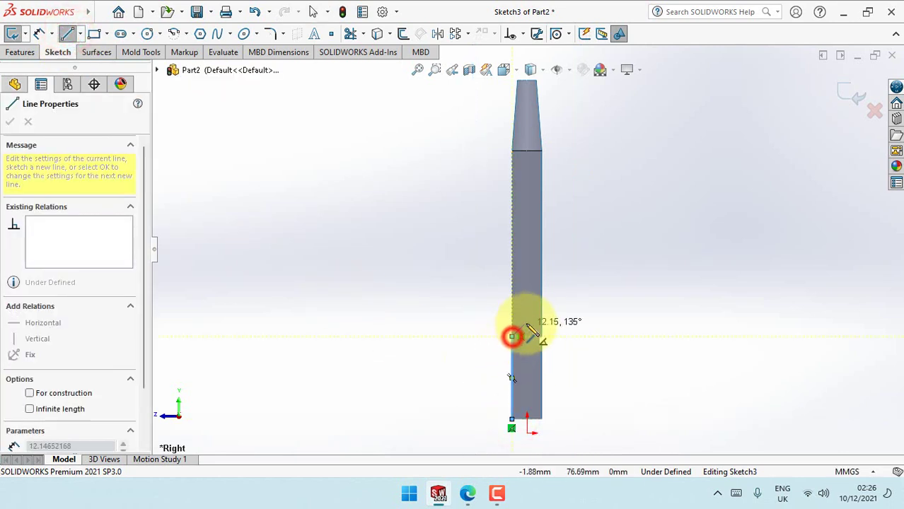
{"action": "left_click", "coordinate": [527, 308]}
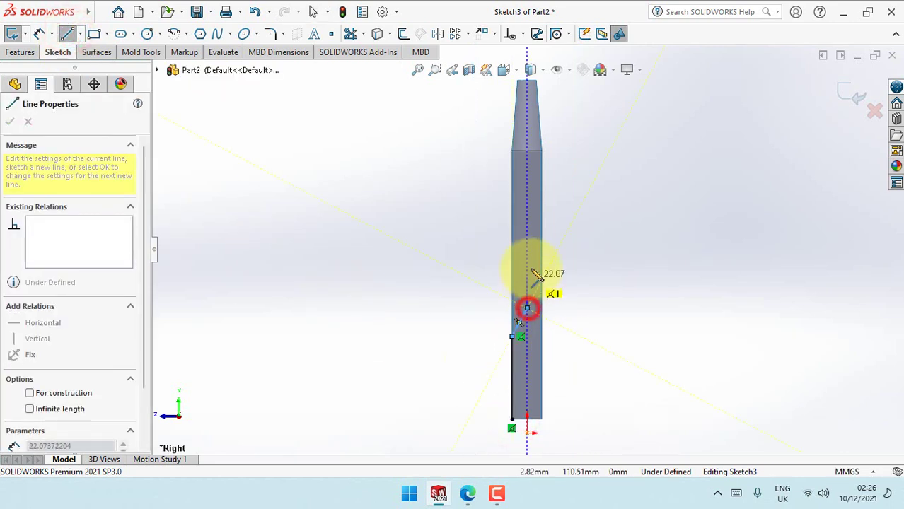
{"action": "left_click", "coordinate": [527, 242]}
{"action": "left_click", "coordinate": [541, 213]}
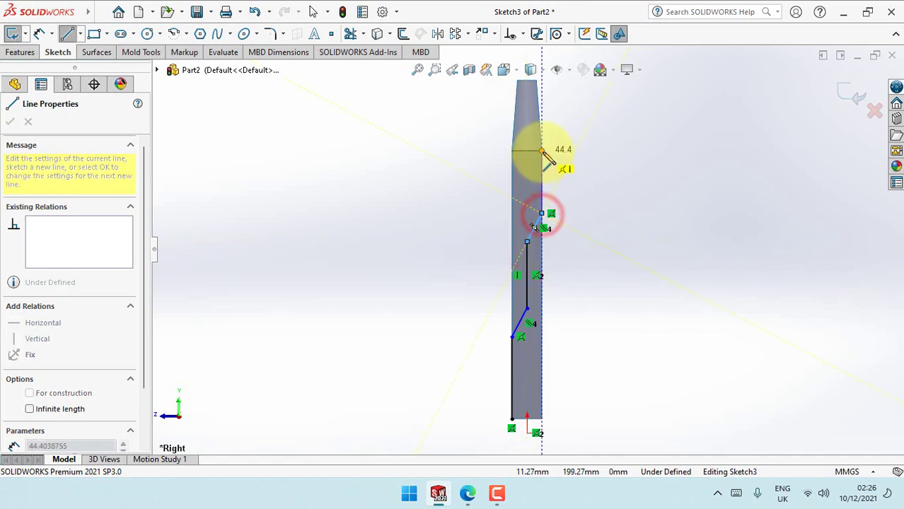
{"action": "left_click", "coordinate": [541, 150]}
{"action": "left_click", "coordinate": [537, 82]}
{"action": "right_click", "coordinate": [537, 82]}
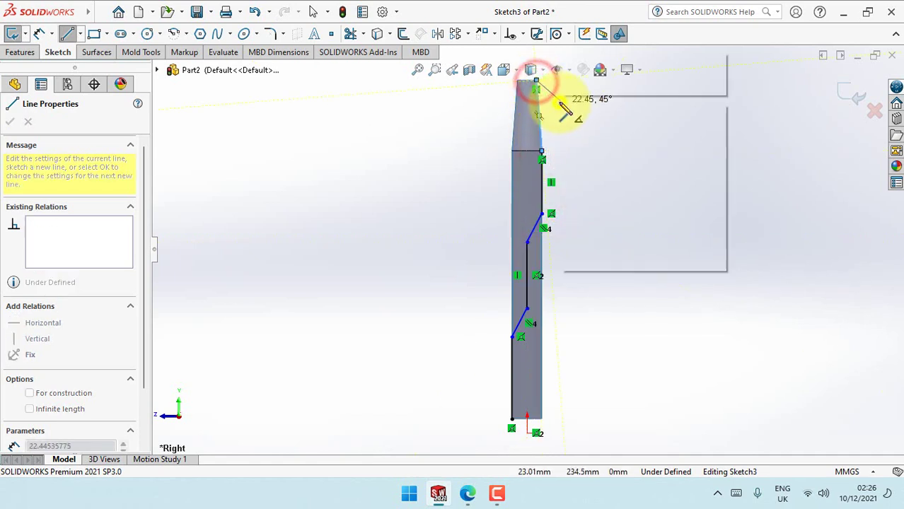
{"action": "left_click", "coordinate": [578, 114]}
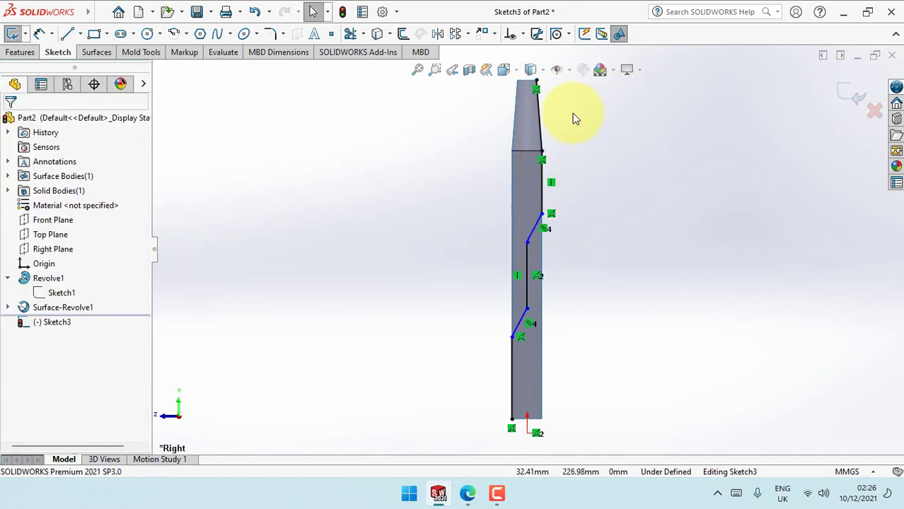
{"action": "left_click", "coordinate": [542, 205]}
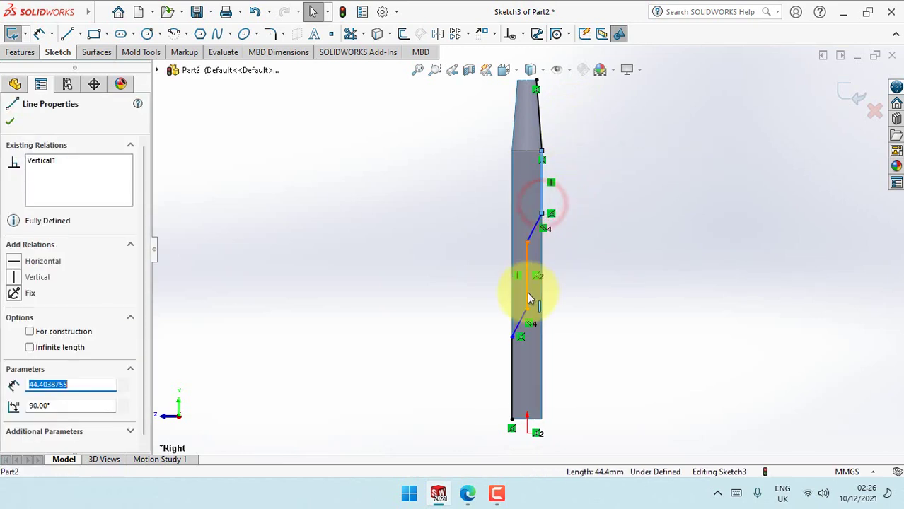
- Make the two vertical segments equal and the two diagonal segments equal
{"action": "left_click", "coordinate": [528, 294], "text": "ctrl"}
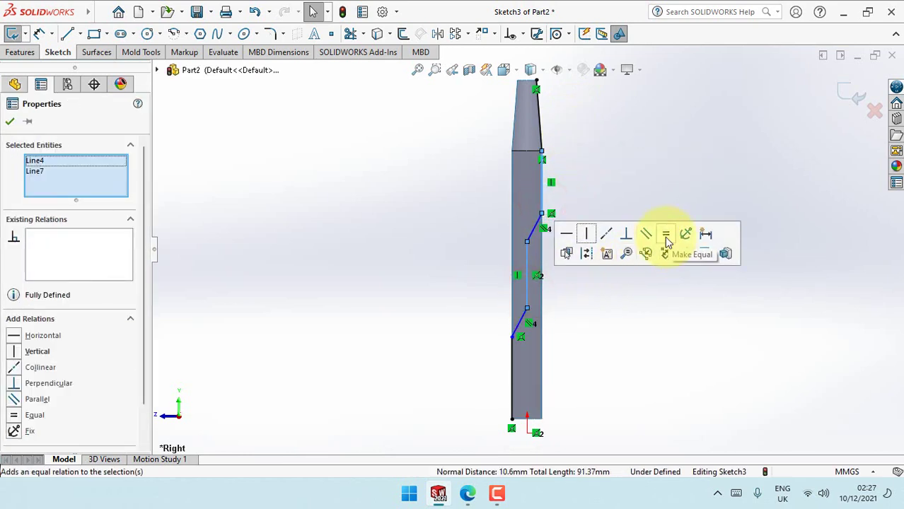
{"action": "left_click", "coordinate": [532, 233]}
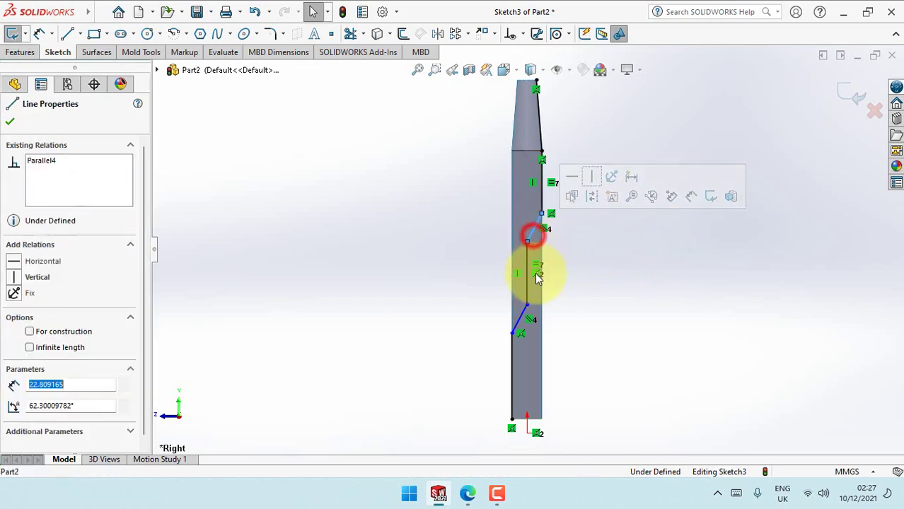
{"action": "left_click", "coordinate": [517, 328], "text": "ctrl"}
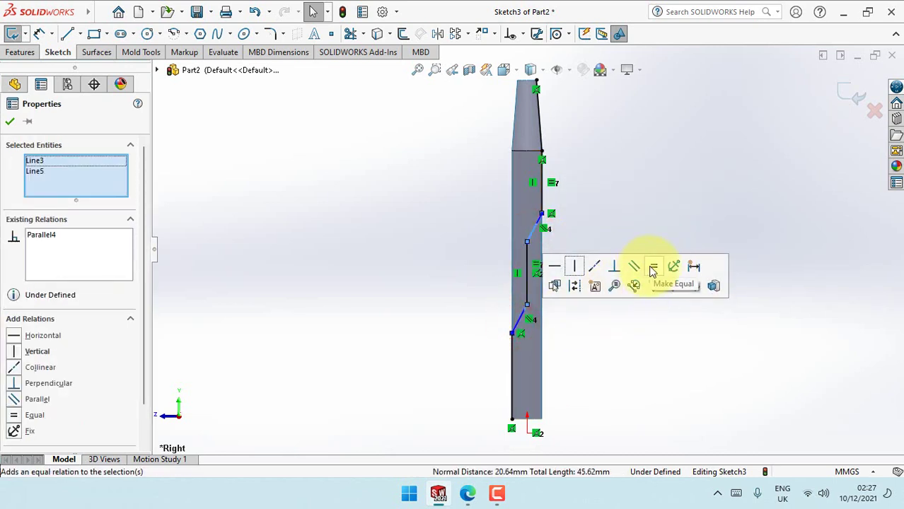
{"action": "left_click", "coordinate": [652, 267]}
{"action": "left_click", "coordinate": [11, 122]}
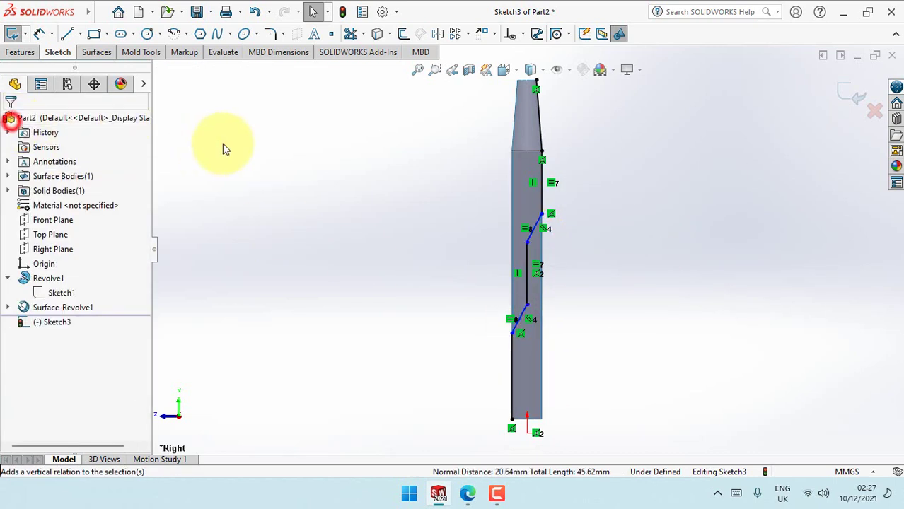
- Dimension the bottom vertical segment as 60 mm and the middle vertical as 40 mm
{"action": "left_click", "coordinate": [222, 144]}
{"action": "left_click", "coordinate": [39, 33]}
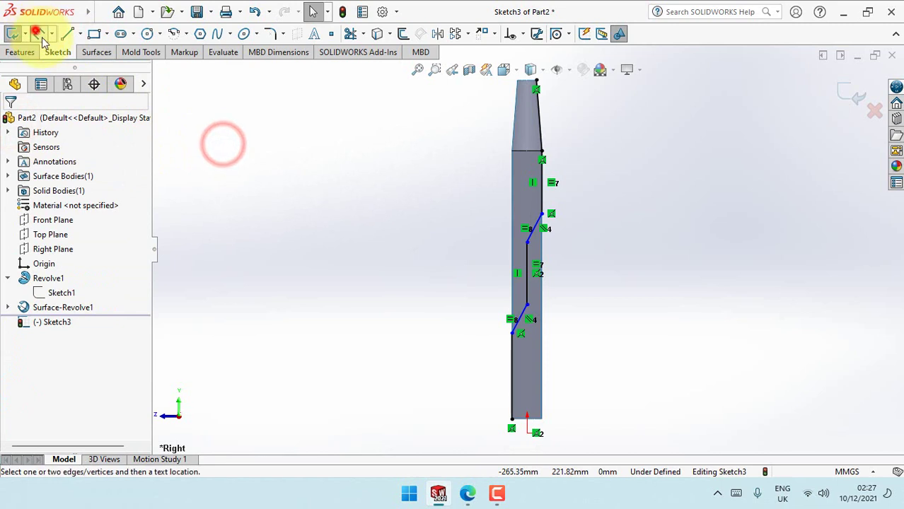
{"action": "left_click", "coordinate": [509, 357]}
{"action": "left_click", "coordinate": [485, 371]}
{"action": "type", "text": "60"}
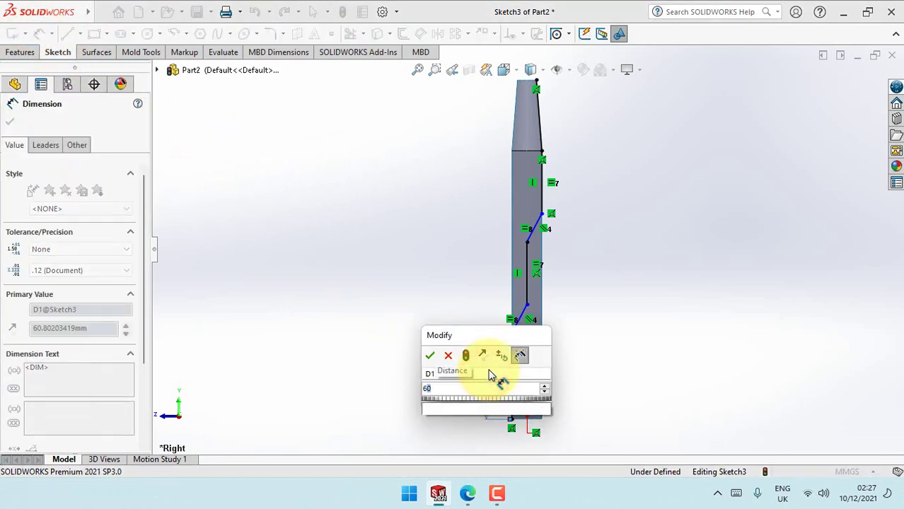
{"action": "left_click", "coordinate": [429, 355]}
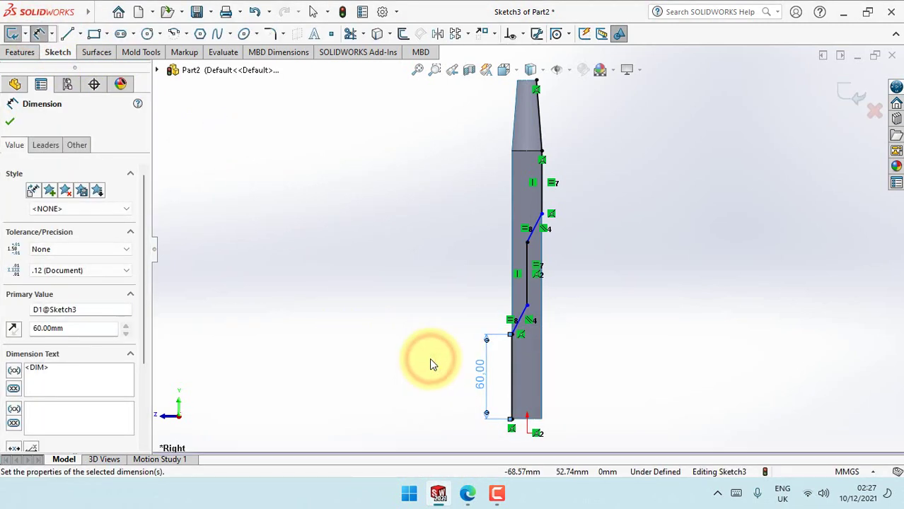
{"action": "left_click", "coordinate": [524, 288]}
{"action": "left_click", "coordinate": [575, 275]}
{"action": "type", "text": "40"}
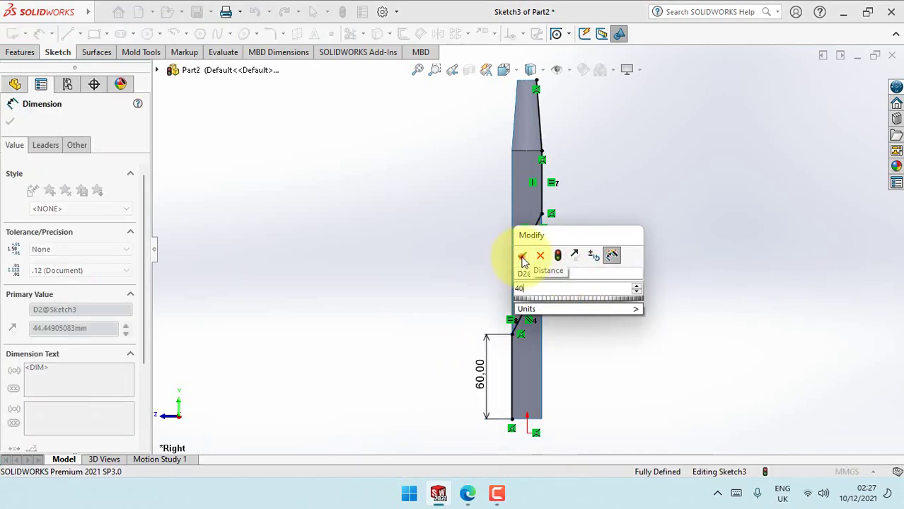
{"action": "left_click", "coordinate": [521, 255]}
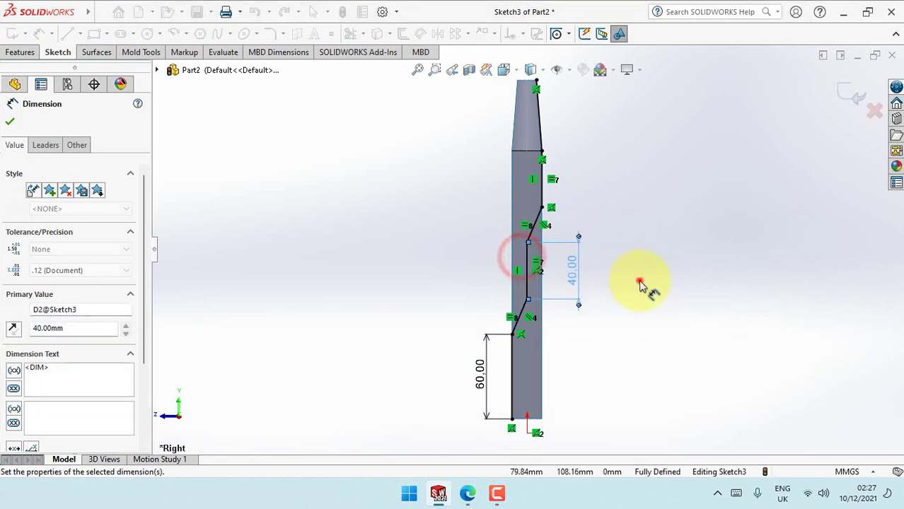
{"action": "left_click", "coordinate": [636, 284]}
- Round the four zigzag bends of Sketch3 with 10 mm fillets, accepting the relation-removal warnings
{"action": "left_click", "coordinate": [270, 33]}
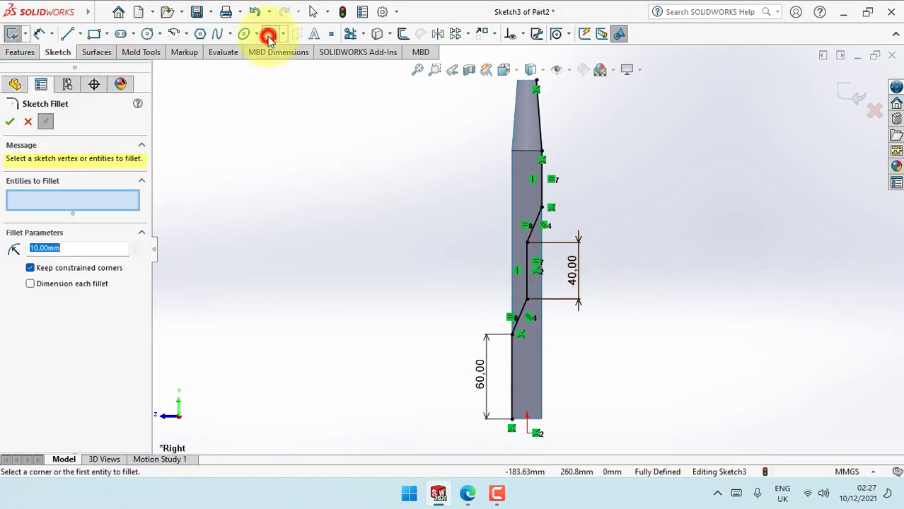
{"action": "scroll", "coordinate": [609, 269], "scroll_direction": "down", "scroll_amount": 3}
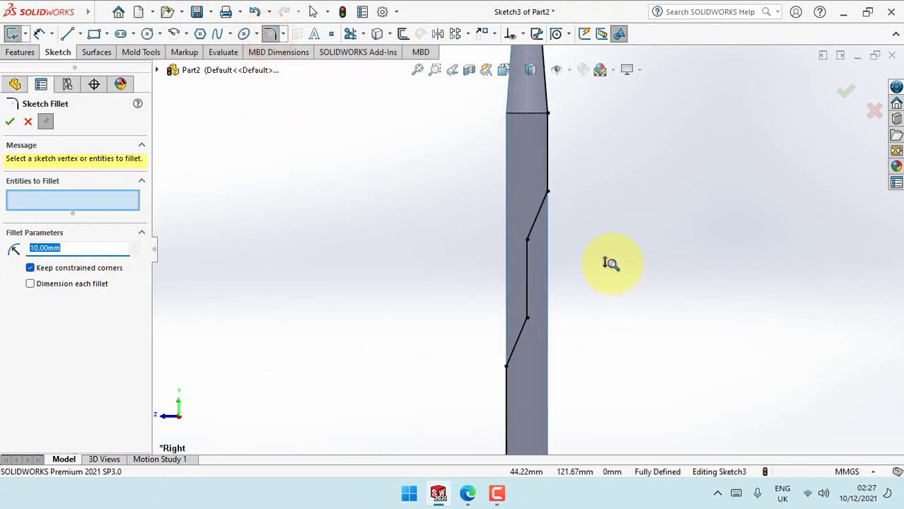
{"action": "left_click", "coordinate": [501, 394]}
{"action": "left_click", "coordinate": [484, 255]}
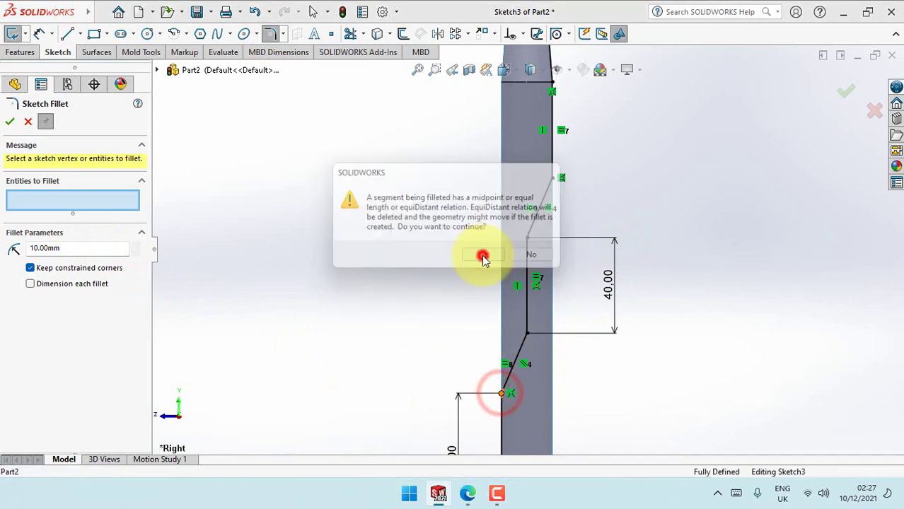
{"action": "left_click", "coordinate": [527, 332]}
{"action": "left_click", "coordinate": [488, 257]}
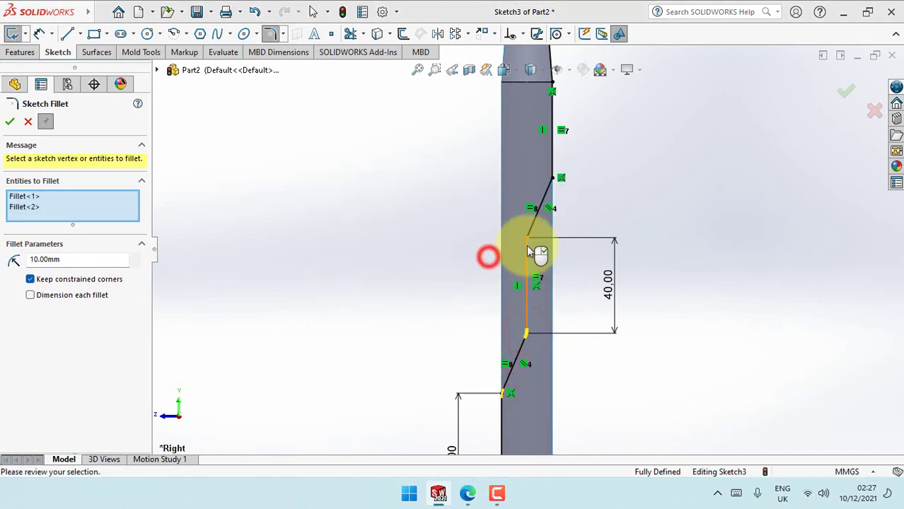
{"action": "left_click", "coordinate": [527, 238]}
{"action": "left_click", "coordinate": [487, 257]}
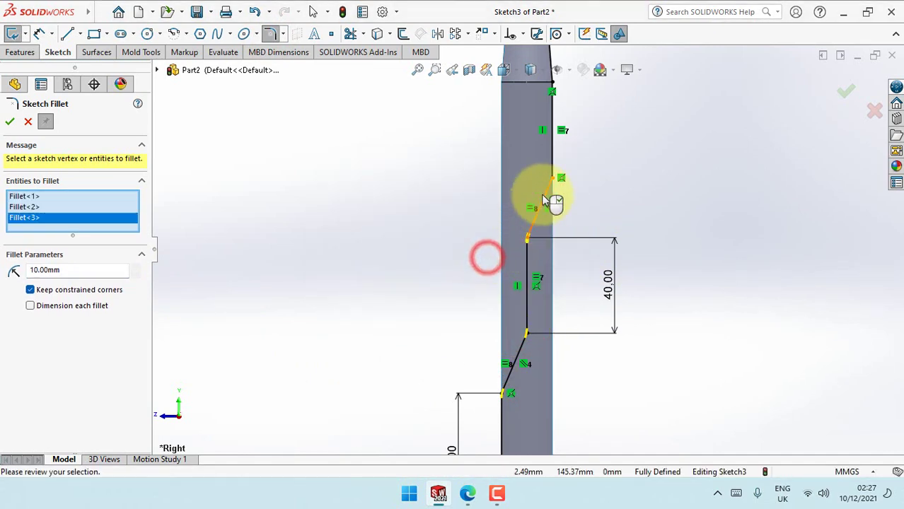
{"action": "left_click", "coordinate": [552, 178]}
{"action": "left_click", "coordinate": [496, 256]}
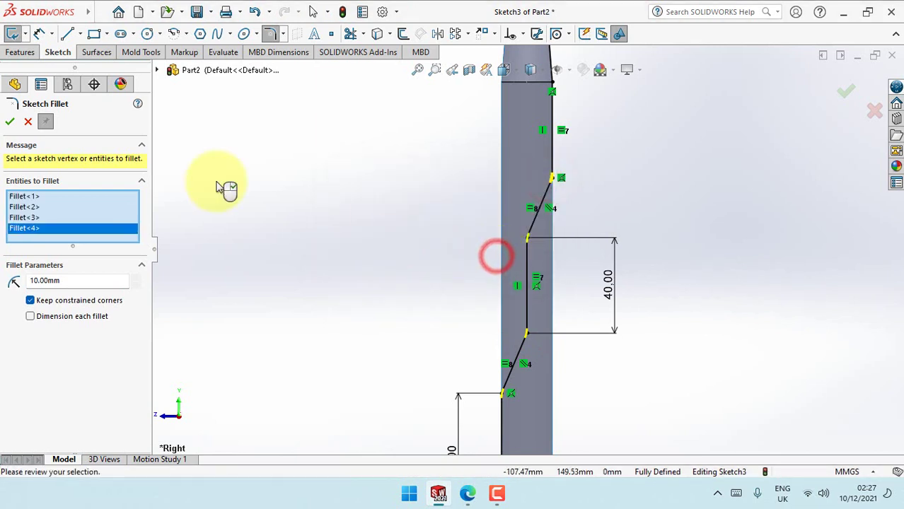
{"action": "left_click", "coordinate": [10, 122]}
{"action": "left_click", "coordinate": [28, 124]}
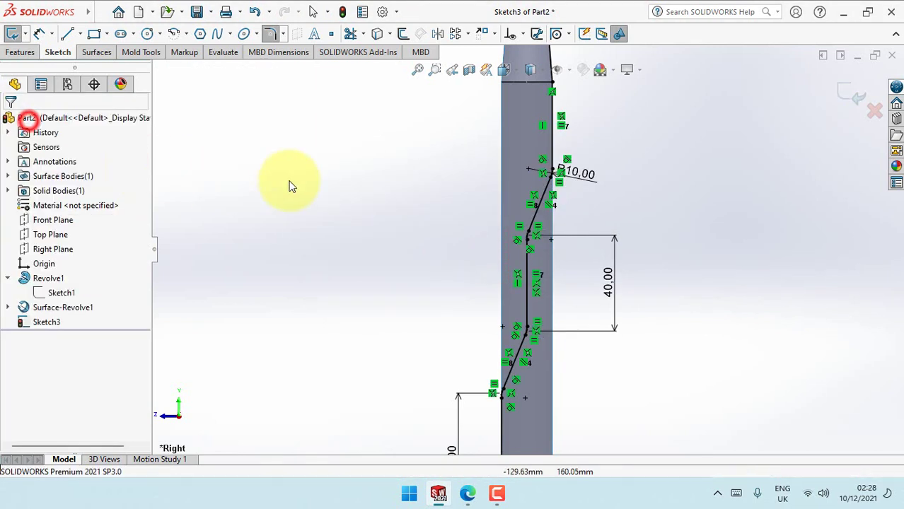
- Exit the zigzag sketch and project Sketch3 onto the surface strip's side face as Curve1
{"action": "middle_click_drag", "start_coordinate": [359, 198], "coordinate": [352, 234], "text": "shift"}
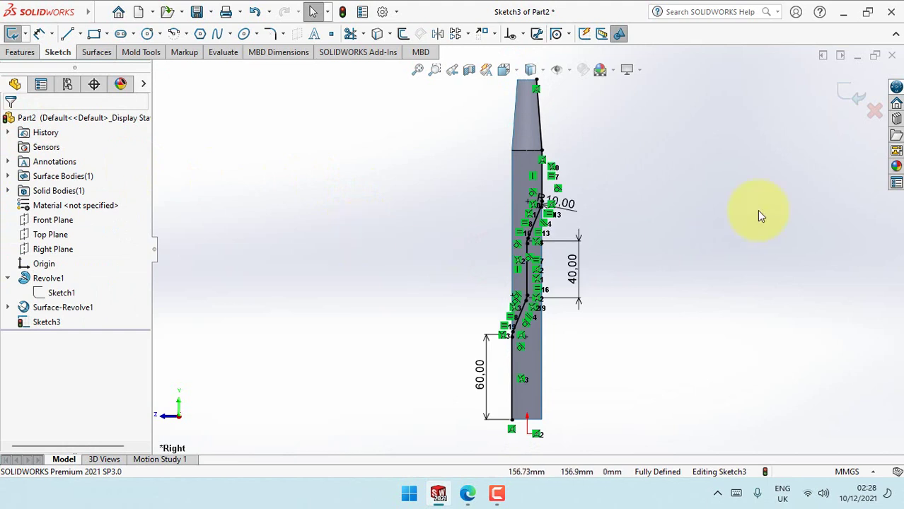
{"action": "left_click", "coordinate": [846, 93]}
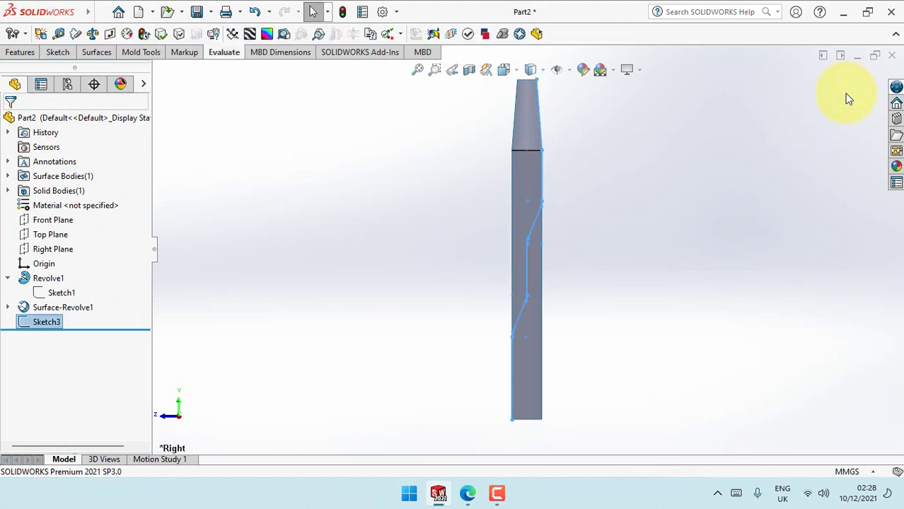
{"action": "middle_click_drag", "start_coordinate": [666, 215], "coordinate": [694, 249]}
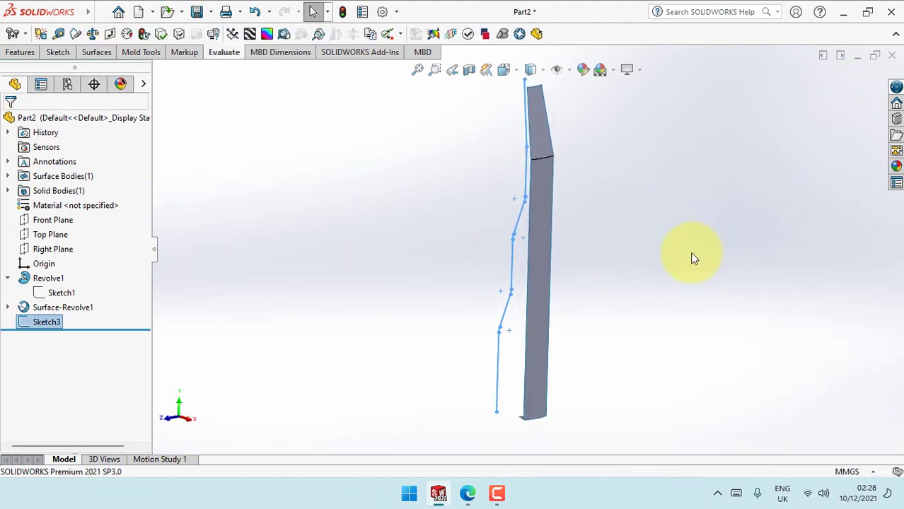
{"action": "left_click", "coordinate": [43, 324]}
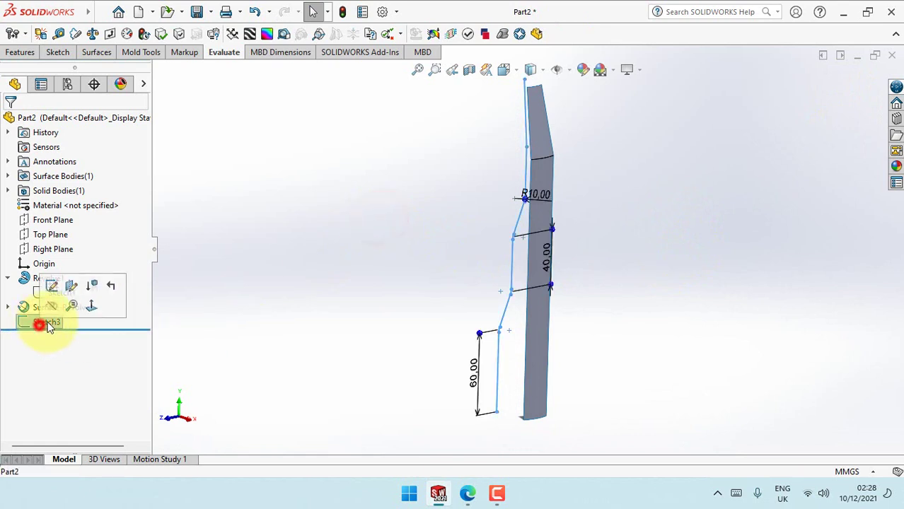
{"action": "left_click", "coordinate": [24, 51]}
{"action": "left_click", "coordinate": [460, 32]}
{"action": "left_click", "coordinate": [527, 68]}
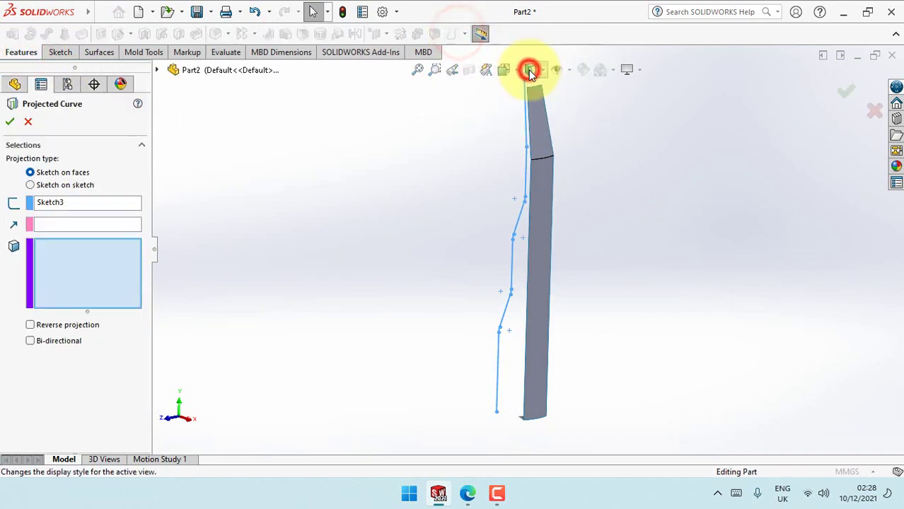
{"action": "left_click", "coordinate": [538, 345]}
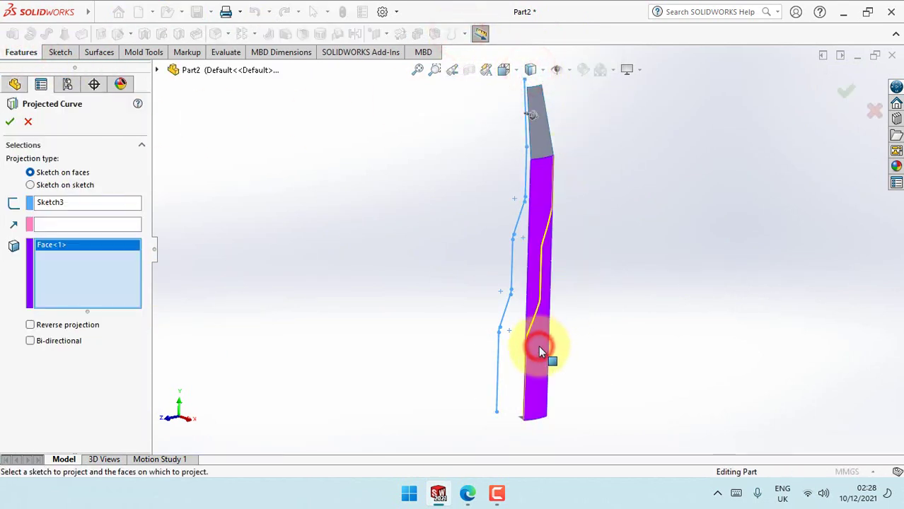
{"action": "left_click", "coordinate": [843, 92]}
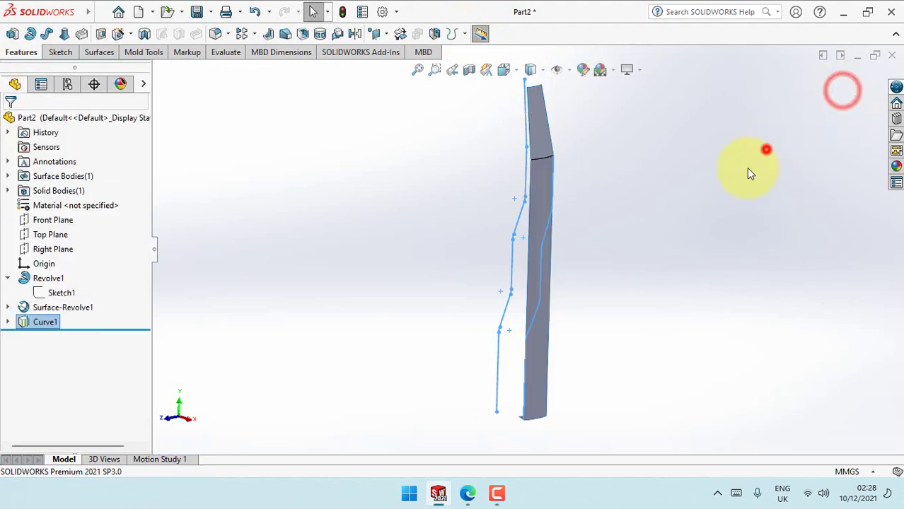
{"action": "mouse_move", "coordinate": [764, 151]}
{"action": "middle_mouse_down"}
{"action": "mouse_move", "coordinate": [650, 277]}
{"action": "mouse_move", "coordinate": [657, 273]}
{"action": "middle_mouse_up"}
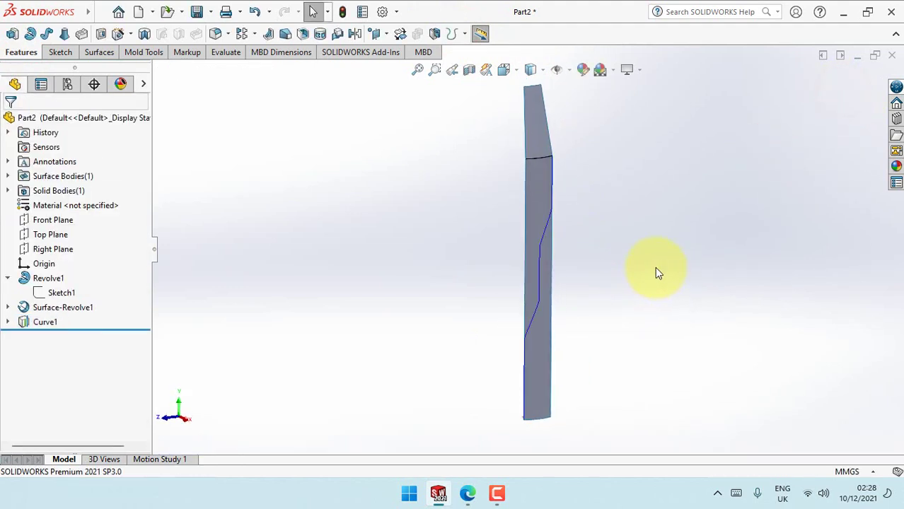
- Hide the surface body and show the solid Revolve1 bottle body again
{"action": "left_click", "coordinate": [539, 195]}
{"action": "left_click", "coordinate": [598, 158]}
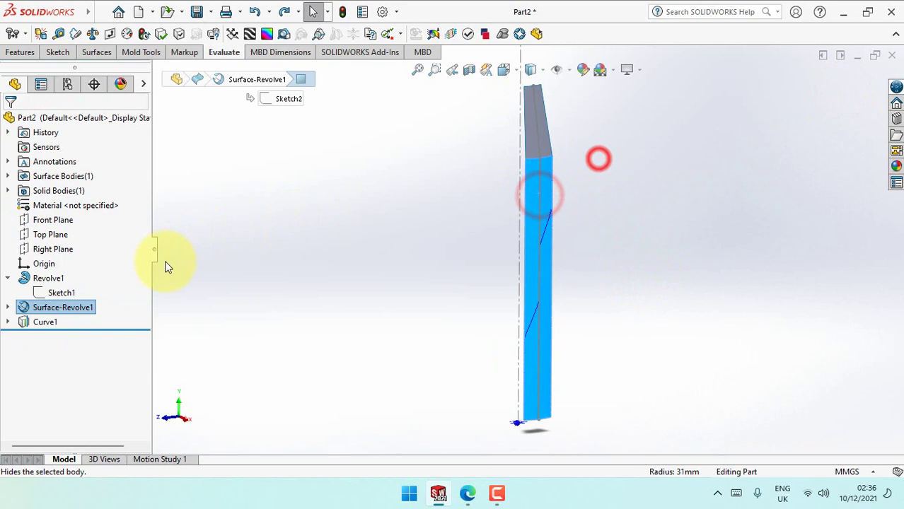
{"action": "left_click", "coordinate": [31, 278]}
{"action": "left_click", "coordinate": [45, 260]}
{"action": "left_click", "coordinate": [672, 303]}
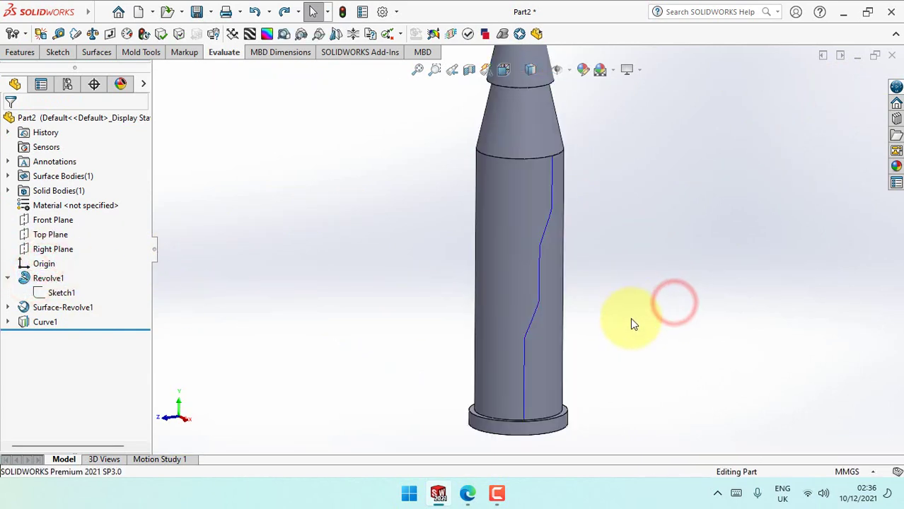
- Start a new sketch on the ring-shaped ledge at the bottle's base
{"action": "mouse_move", "coordinate": [640, 363]}
{"action": "middle_mouse_down", "text": "shift"}
{"action": "mouse_move", "coordinate": [544, 309]}
{"action": "mouse_move", "coordinate": [666, 303]}
{"action": "middle_mouse_up", "text": "shift"}
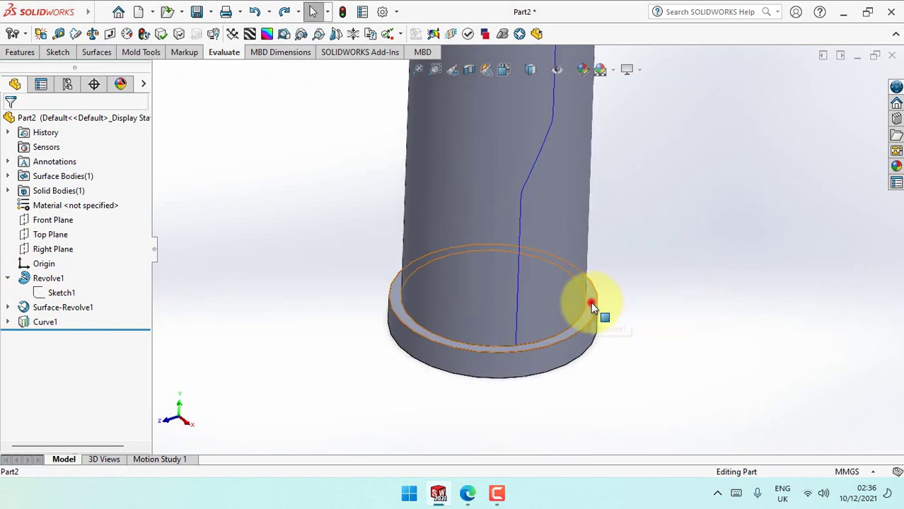
{"action": "left_click", "coordinate": [590, 302]}
{"action": "left_click", "coordinate": [650, 263]}
{"action": "mouse_move", "coordinate": [656, 262]}
{"action": "middle_mouse_down"}
{"action": "mouse_move", "coordinate": [596, 403]}
{"action": "mouse_move", "coordinate": [594, 374]}
{"action": "mouse_move", "coordinate": [615, 363]}
{"action": "middle_mouse_up"}
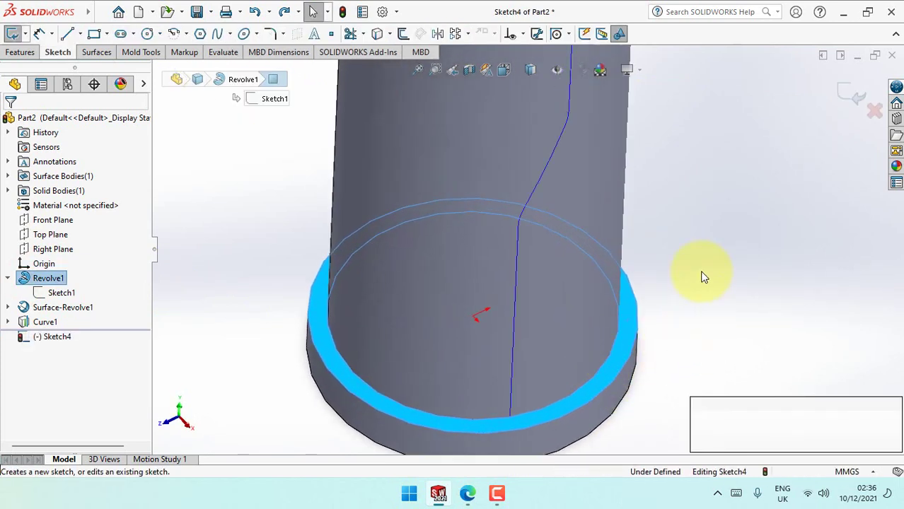
- Draw two centerlines from the base ledge's edge to the origin and back out to the edge
{"action": "left_click", "coordinate": [894, 406]}
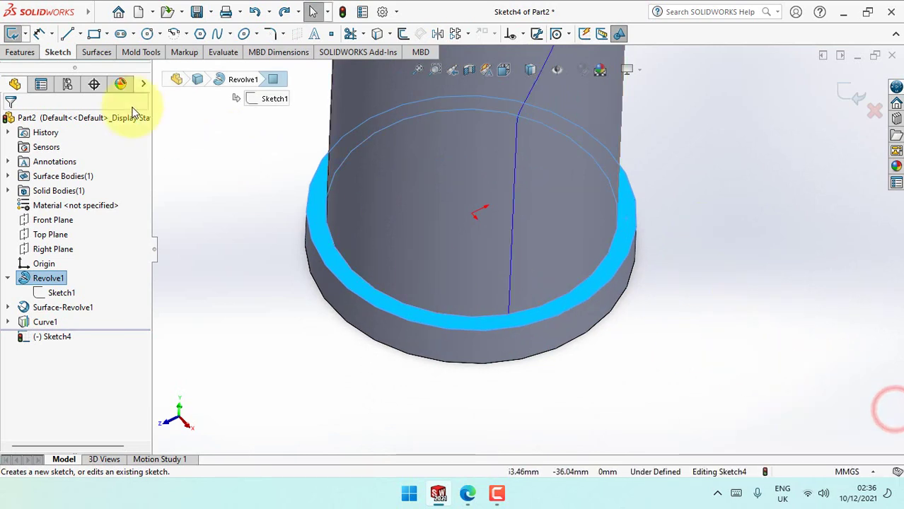
{"action": "left_click", "coordinate": [81, 37]}
{"action": "left_click", "coordinate": [130, 65]}
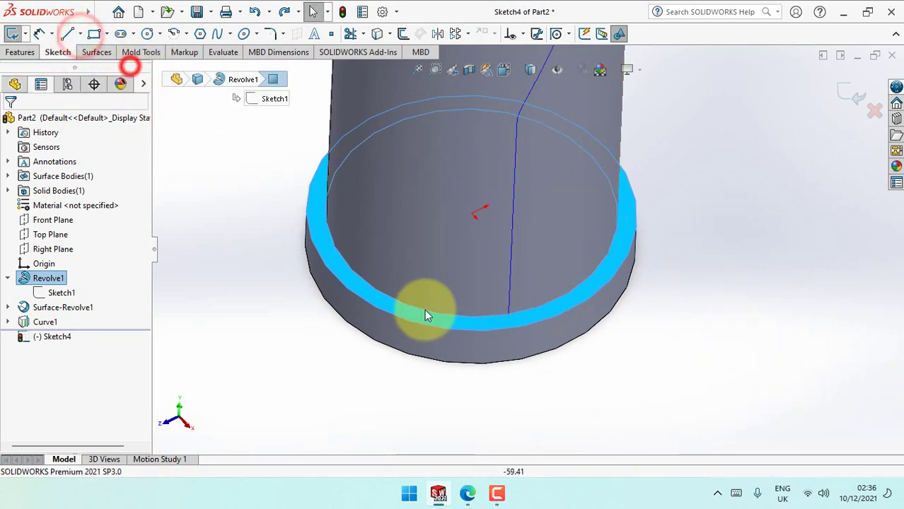
{"action": "left_click", "coordinate": [508, 317]}
{"action": "left_click", "coordinate": [471, 213]}
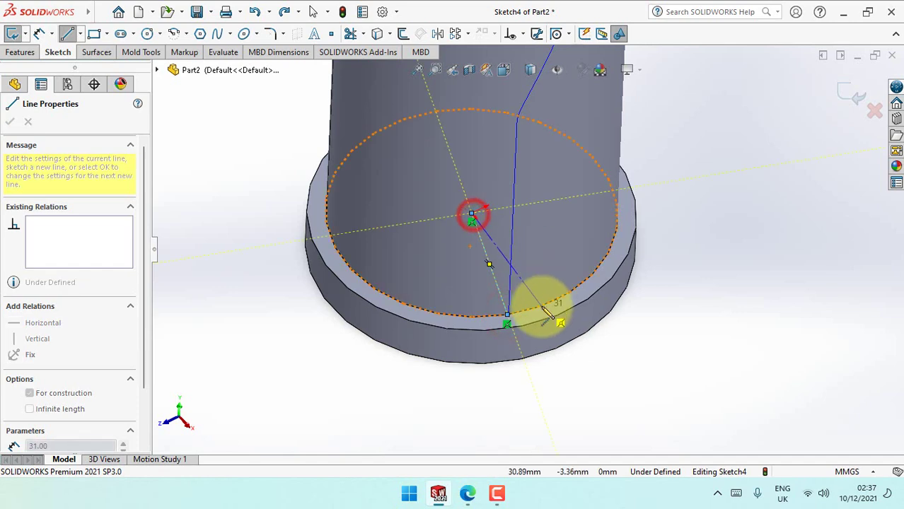
{"action": "left_click", "coordinate": [541, 306]}
{"action": "right_click", "coordinate": [541, 306]}
{"action": "left_click", "coordinate": [562, 308]}
{"action": "key", "text": "Escape"}
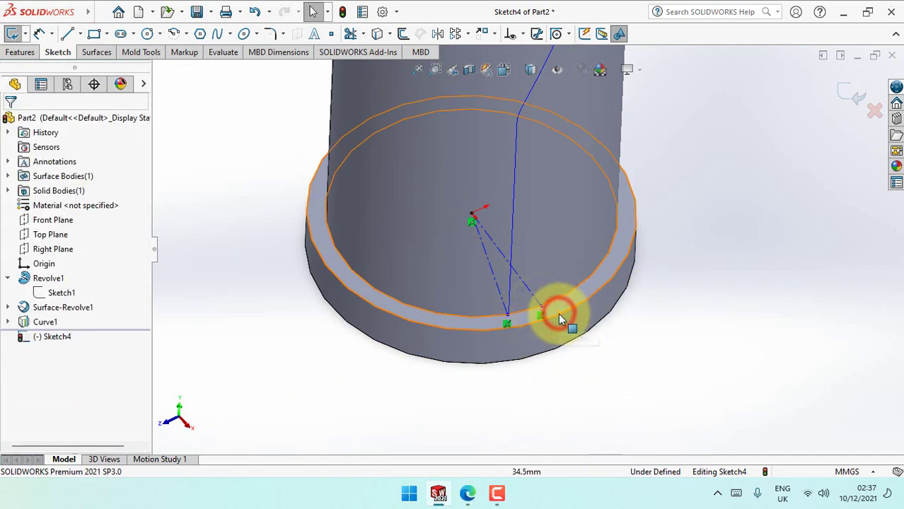
{"action": "middle_click_drag", "start_coordinate": [577, 360], "coordinate": [571, 324], "text": "shift"}
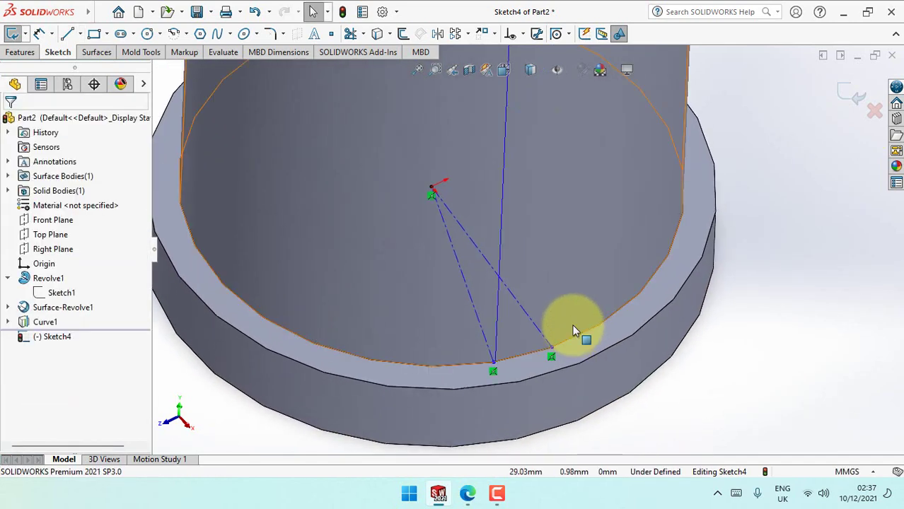
- Pierce one centerline's end point onto the projected curve
{"action": "left_click", "coordinate": [521, 34]}
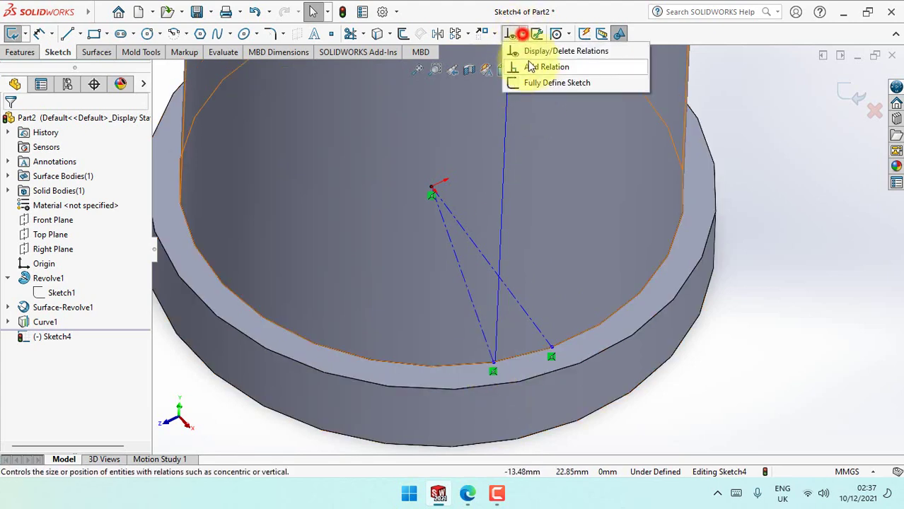
{"action": "left_click", "coordinate": [532, 67]}
{"action": "left_click", "coordinate": [493, 363]}
{"action": "left_click", "coordinate": [495, 354]}
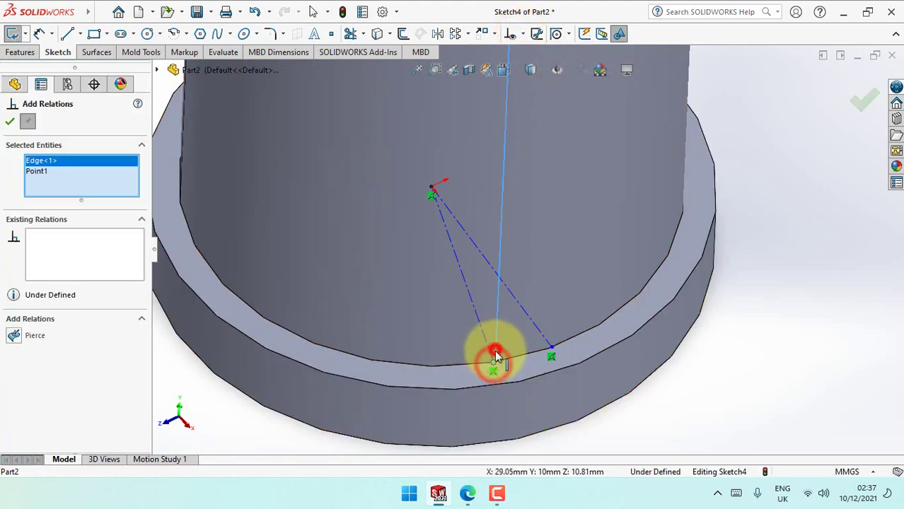
{"action": "left_click", "coordinate": [10, 121]}
- Dimension the angle between the two centerlines to 10°
{"action": "left_click", "coordinate": [179, 391]}
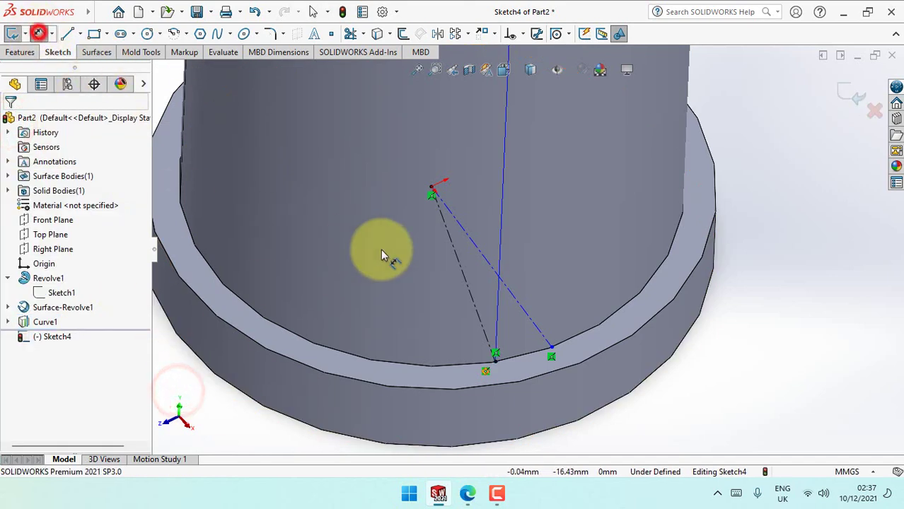
{"action": "left_click_drag", "start_coordinate": [470, 296], "coordinate": [510, 330]}
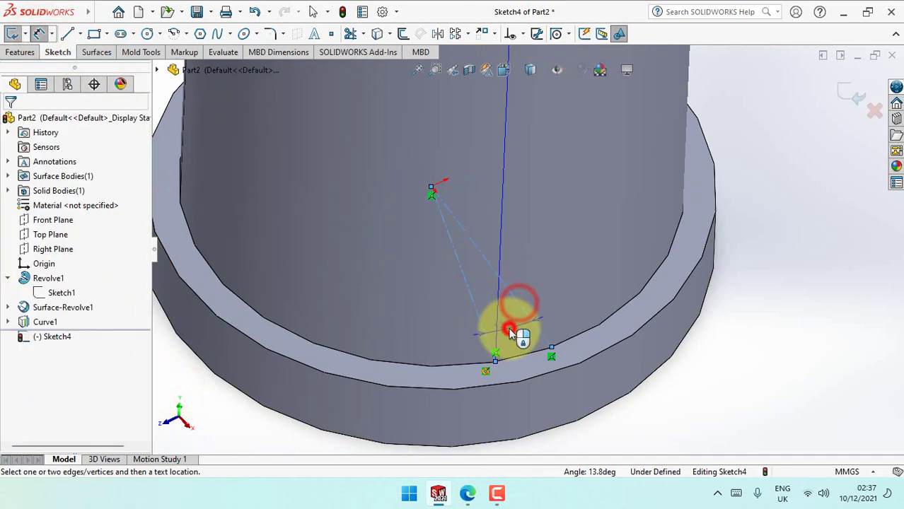
{"action": "left_click", "coordinate": [509, 331]}
{"action": "type", "text": "10"}
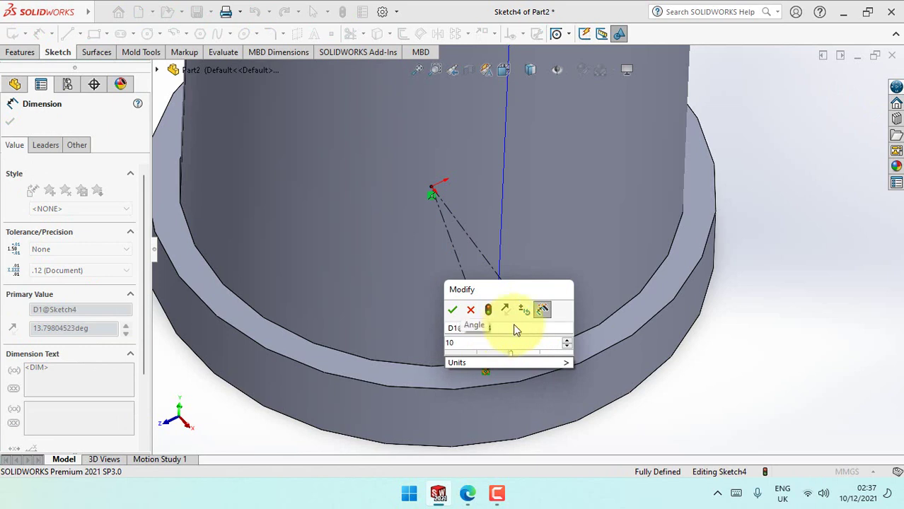
{"action": "left_click", "coordinate": [451, 309]}
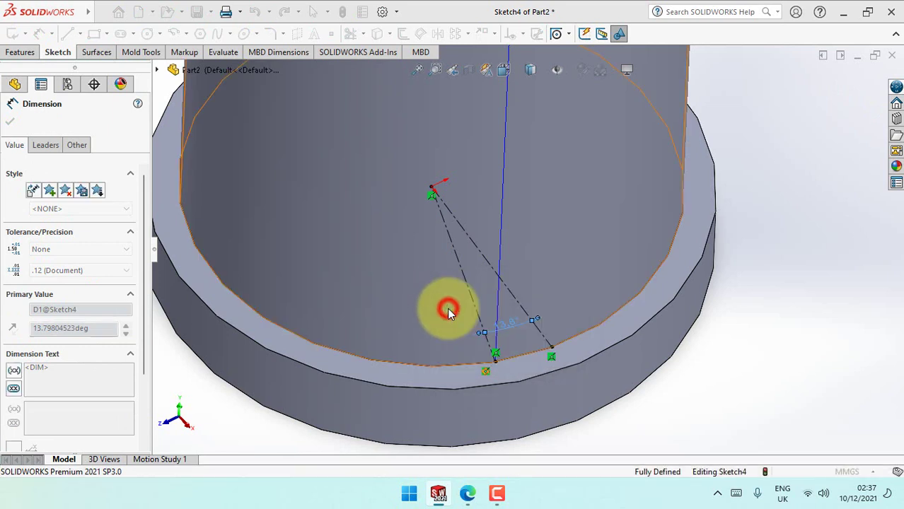
{"action": "left_click", "coordinate": [713, 368]}
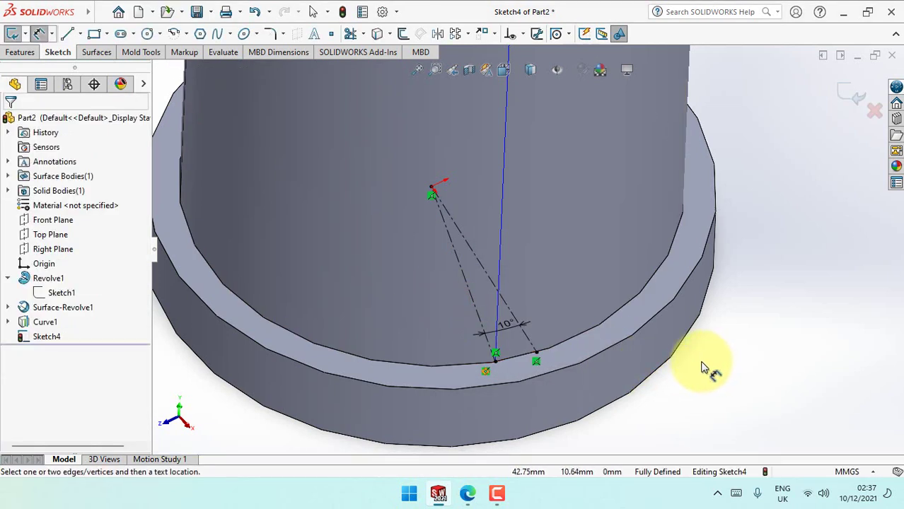
- Offset the circular base edge 1.00 mm in the reversed direction as construction geometry
{"action": "left_click", "coordinate": [403, 33]}
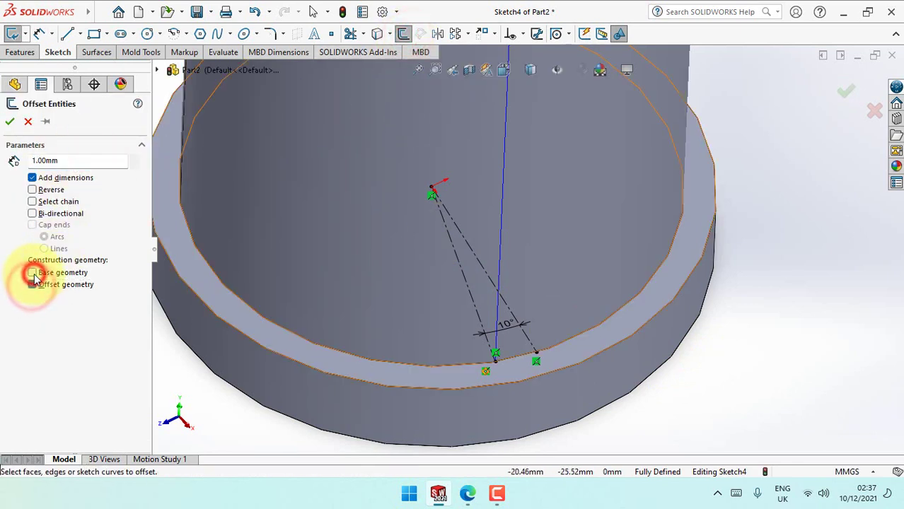
{"action": "left_click", "coordinate": [32, 191]}
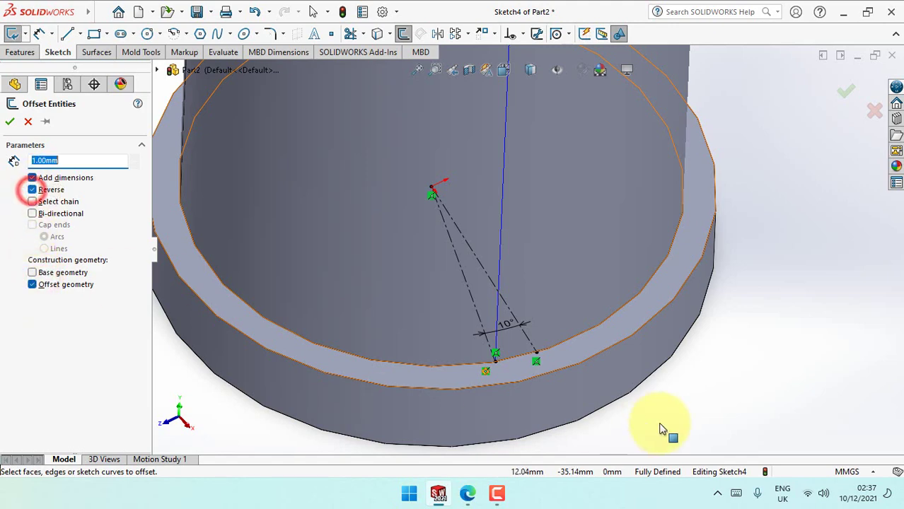
{"action": "left_click", "coordinate": [594, 356]}
{"action": "left_click", "coordinate": [594, 357]}
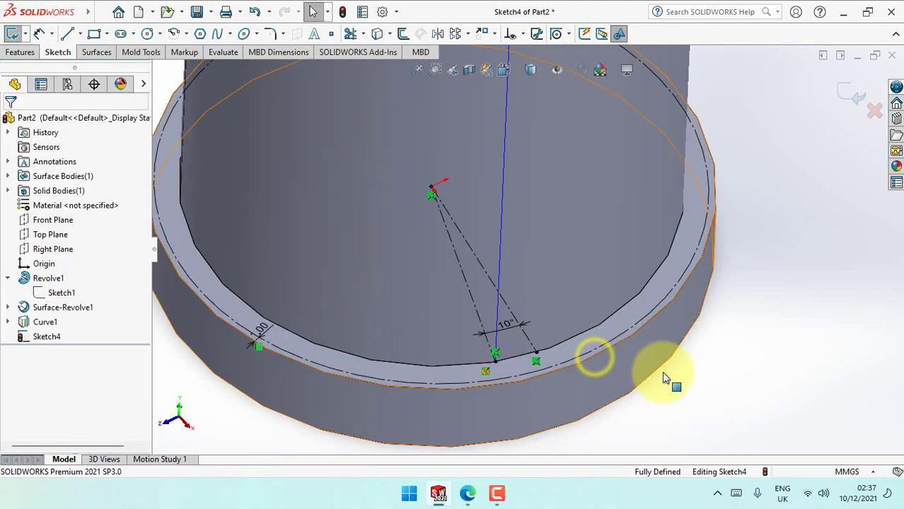
{"action": "scroll", "coordinate": [527, 353], "scroll_direction": "down", "scroll_amount": 3}
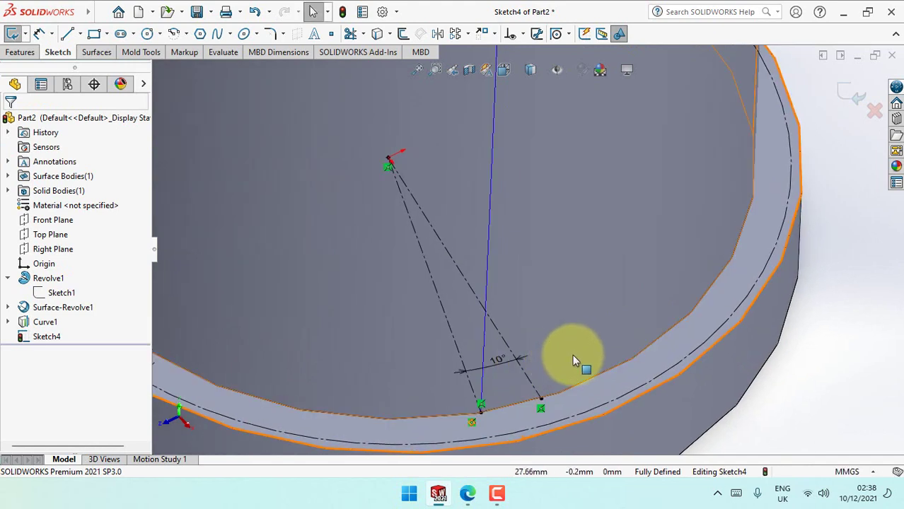
{"action": "middle_click_drag", "start_coordinate": [575, 353], "coordinate": [636, 269], "text": "ctrl"}
- Draw a groove circle beside the centerlines, sized against the ledge edge
{"action": "left_click", "coordinate": [146, 35]}
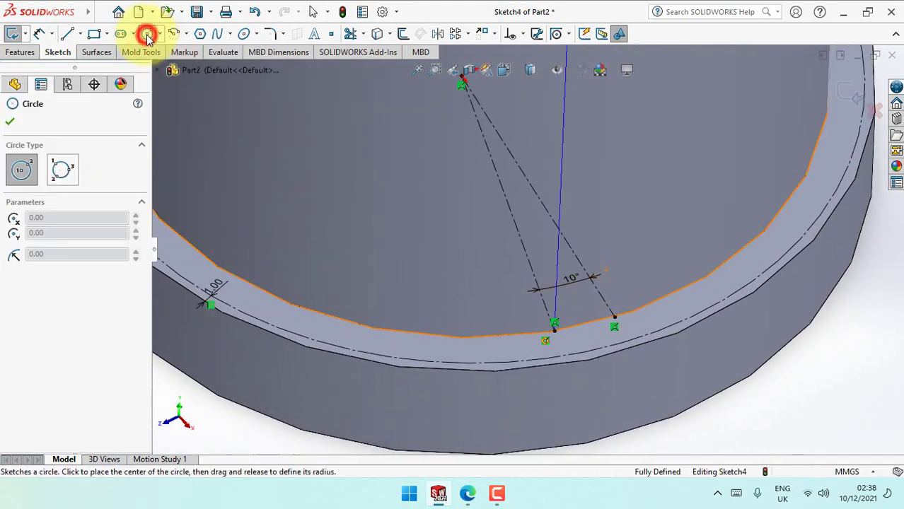
{"action": "left_click", "coordinate": [540, 296]}
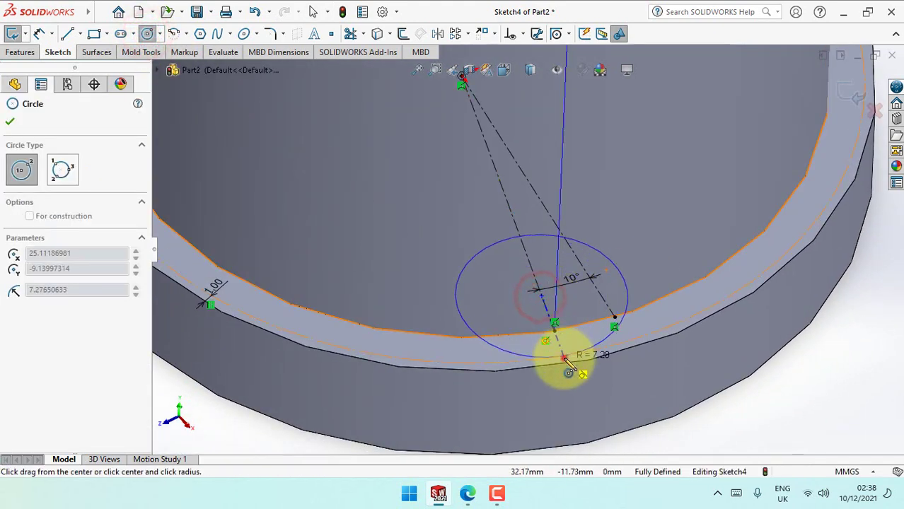
{"action": "left_click", "coordinate": [565, 362]}
- Make the circle coincident with the outer centerline's end point, fully defining Sketch4
{"action": "left_click", "coordinate": [523, 35]}
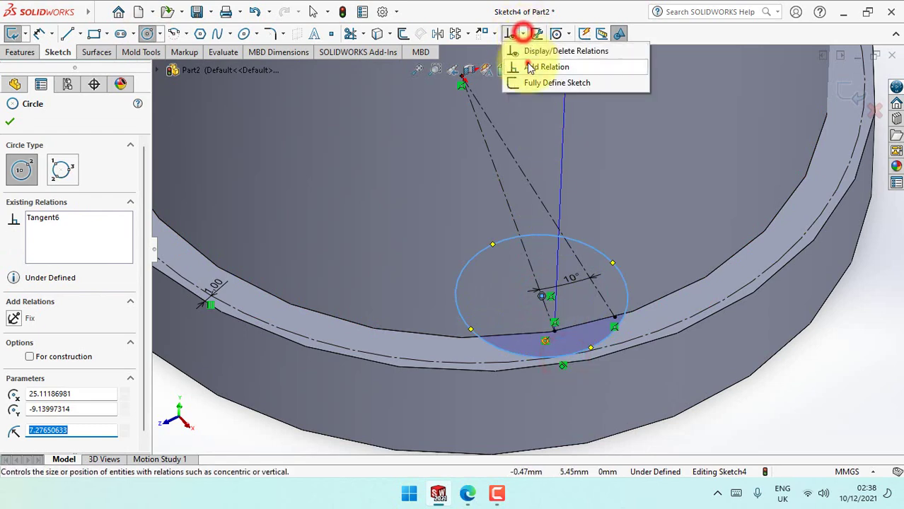
{"action": "left_click", "coordinate": [536, 67]}
{"action": "left_click", "coordinate": [615, 315]}
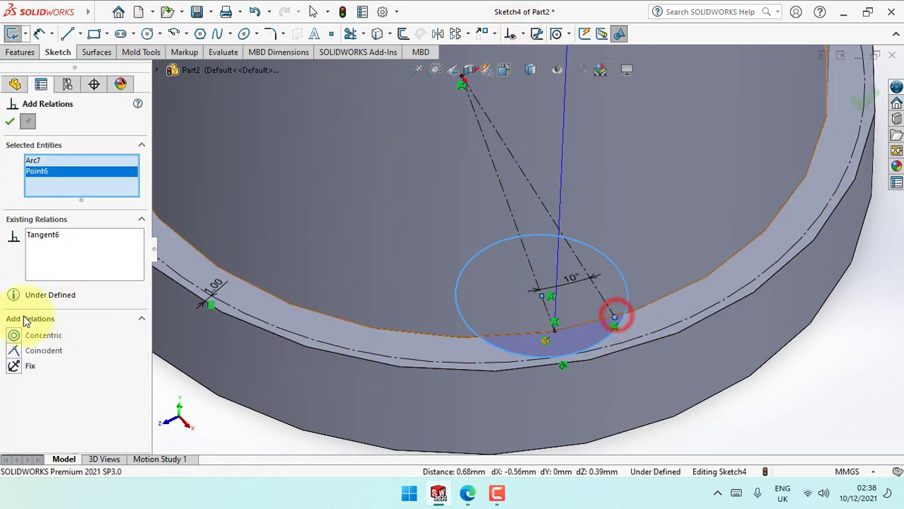
{"action": "left_click", "coordinate": [14, 351]}
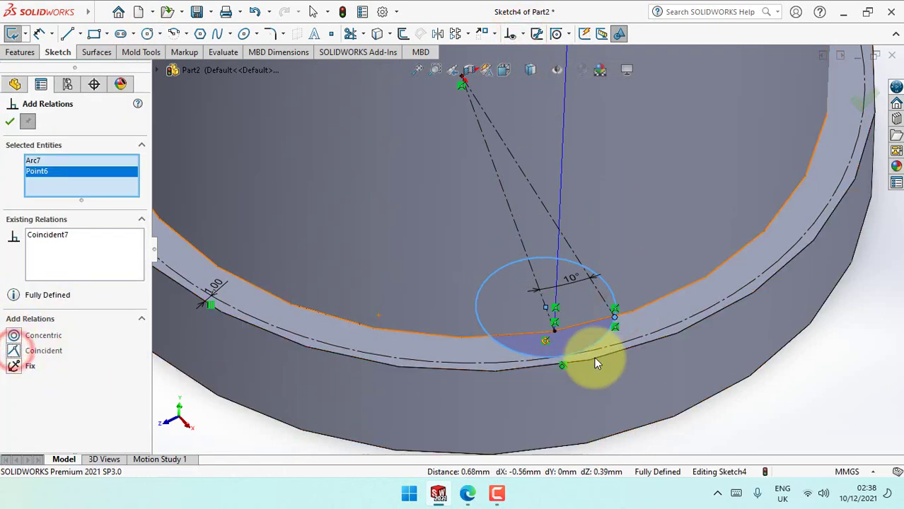
{"action": "left_click", "coordinate": [622, 343]}
{"action": "left_click", "coordinate": [622, 343]}
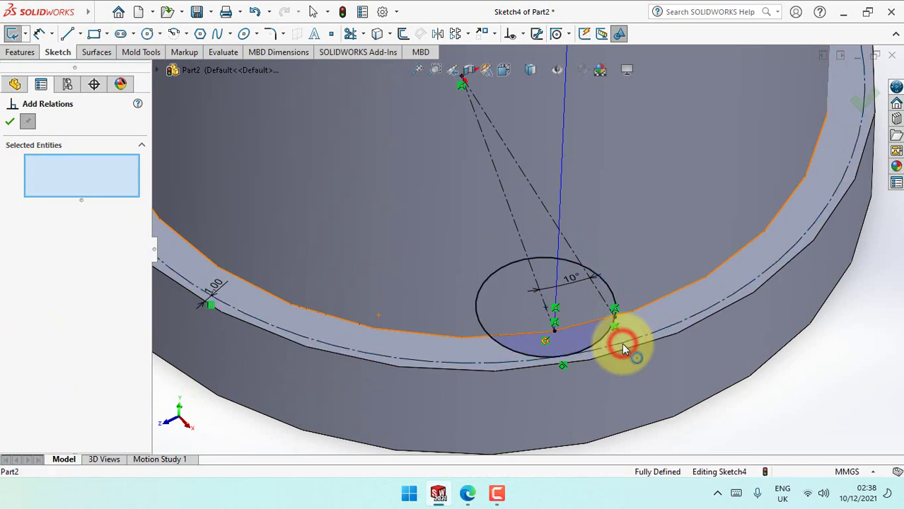
{"action": "left_click", "coordinate": [10, 121]}
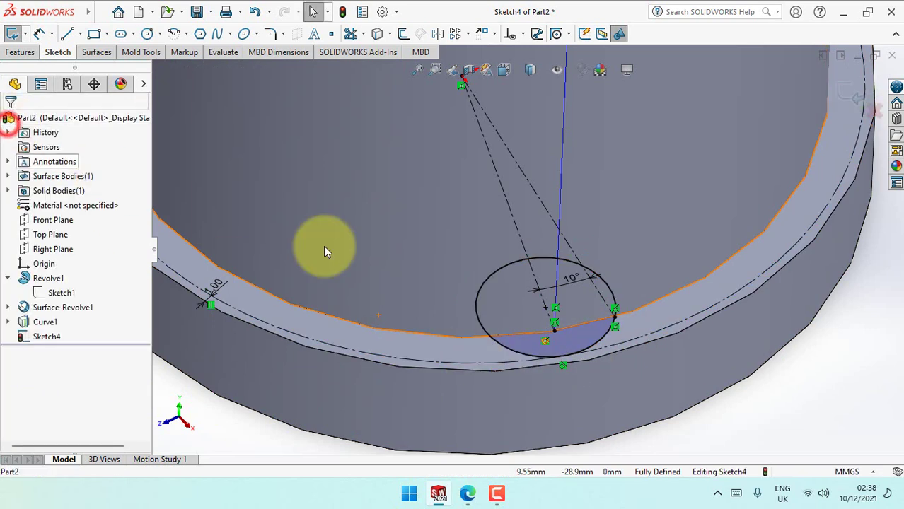
- Exit Sketch4 and rotate the view to show the bottle's upper body
{"action": "left_click", "coordinate": [850, 97]}
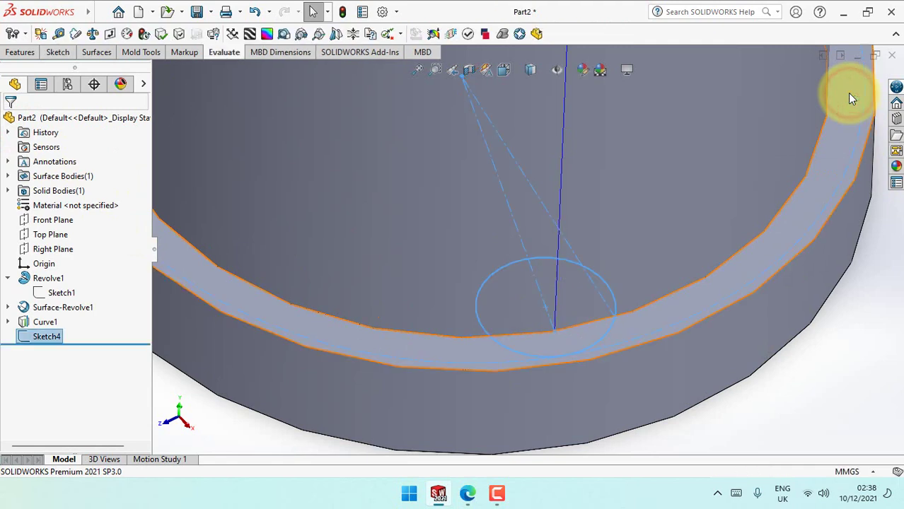
{"action": "left_click", "coordinate": [853, 328]}
{"action": "scroll", "coordinate": [632, 233], "scroll_direction": "up", "scroll_amount": 5}
{"action": "scroll", "coordinate": [631, 234], "scroll_direction": "up", "scroll_amount": 3}
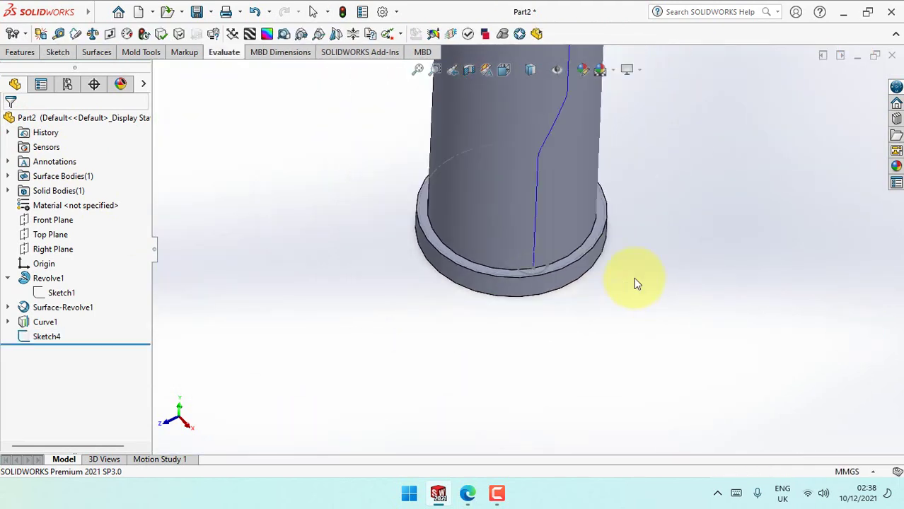
{"action": "scroll", "coordinate": [621, 415], "scroll_direction": "down", "scroll_amount": 3}
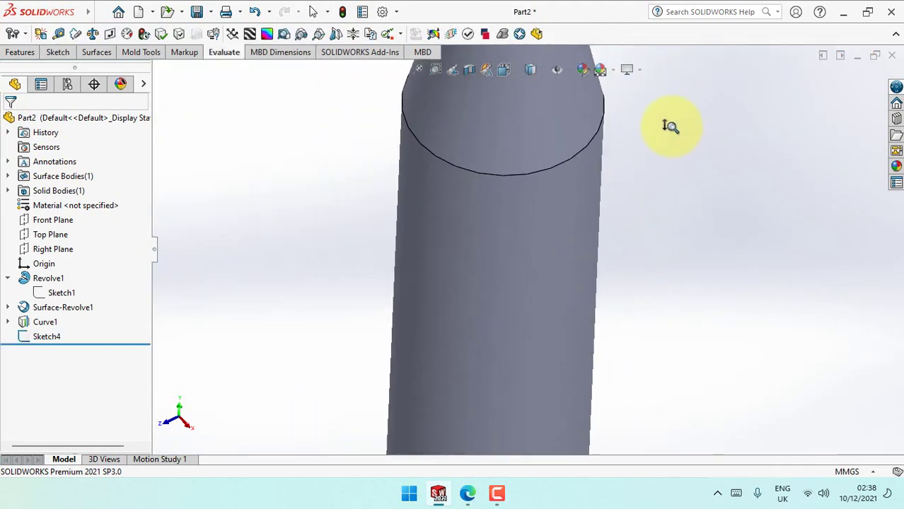
{"action": "mouse_move", "coordinate": [673, 170]}
{"action": "middle_mouse_down"}
{"action": "mouse_move", "coordinate": [698, 162]}
{"action": "mouse_move", "coordinate": [651, 240]}
{"action": "middle_mouse_up"}
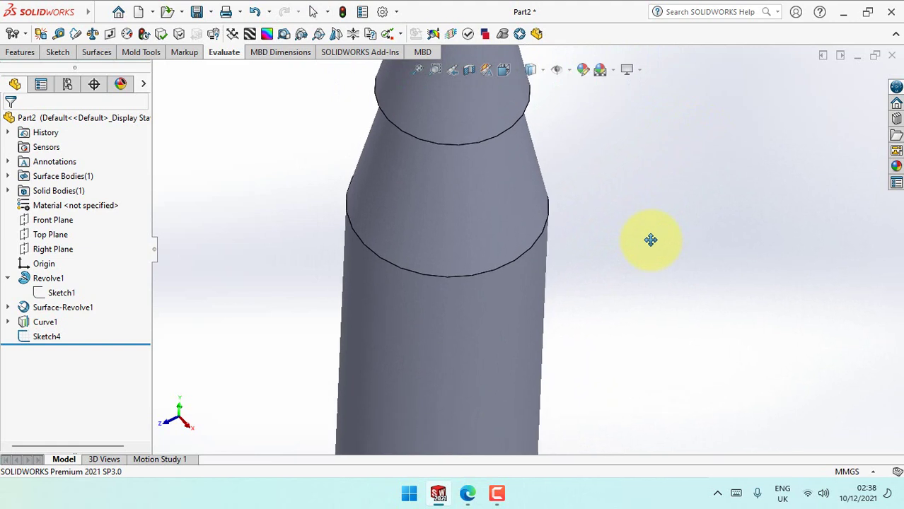
- Create Plane1 at the circular tapering edge and start a sketch on it
{"action": "left_click", "coordinate": [25, 52]}
{"action": "left_click", "coordinate": [376, 33]}
{"action": "left_click", "coordinate": [391, 55]}
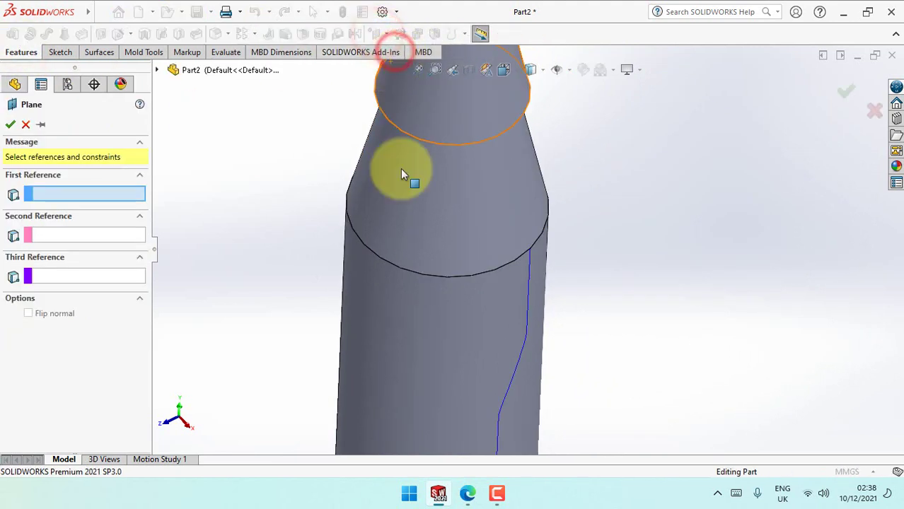
{"action": "left_click", "coordinate": [405, 270]}
{"action": "right_click", "coordinate": [403, 265]}
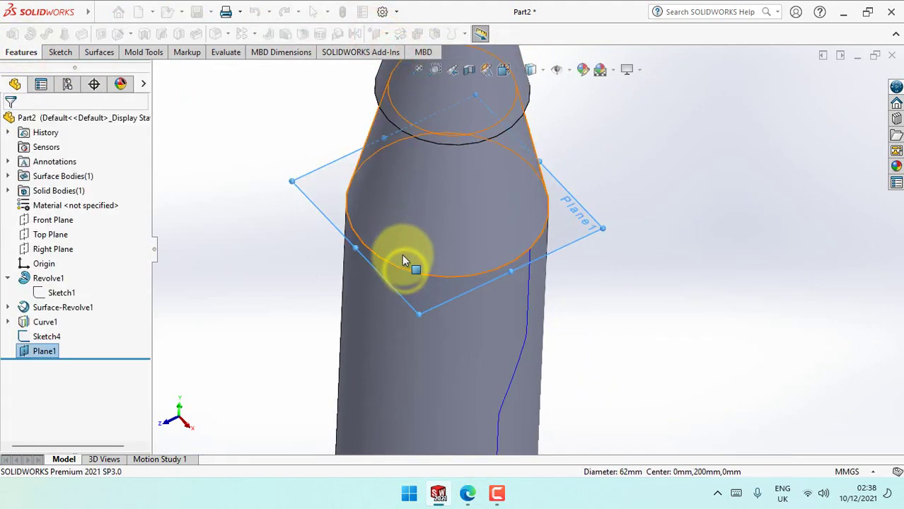
{"action": "left_click", "coordinate": [317, 182]}
{"action": "left_click", "coordinate": [374, 141]}
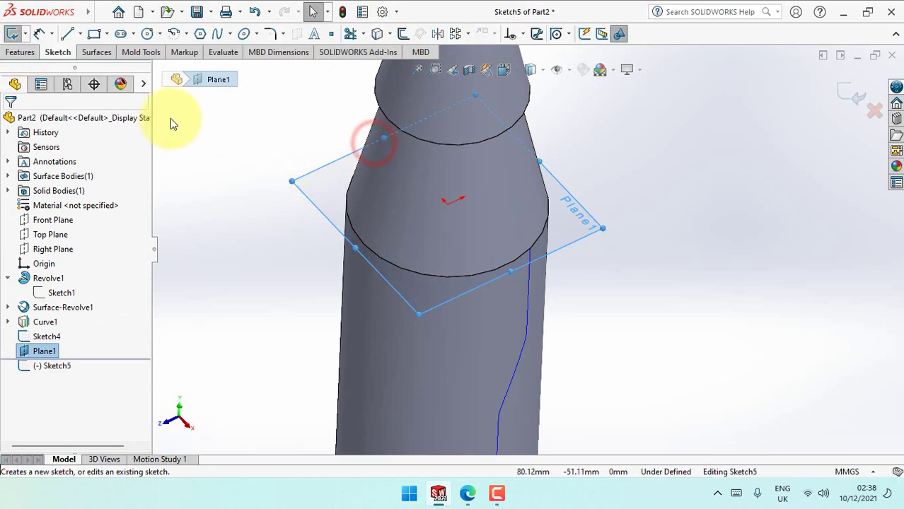
- Draw two centerlines from the bottle edge to the centre and back out
{"action": "left_click", "coordinate": [79, 33]}
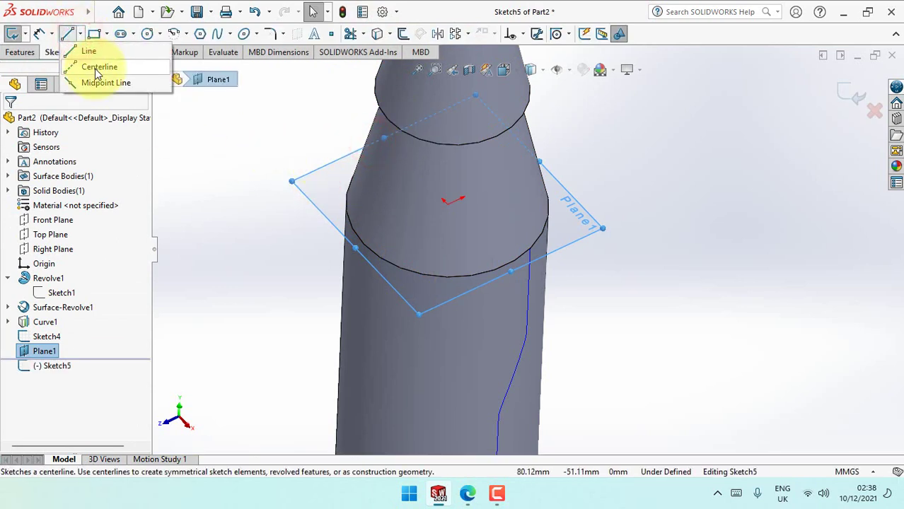
{"action": "left_click", "coordinate": [97, 68]}
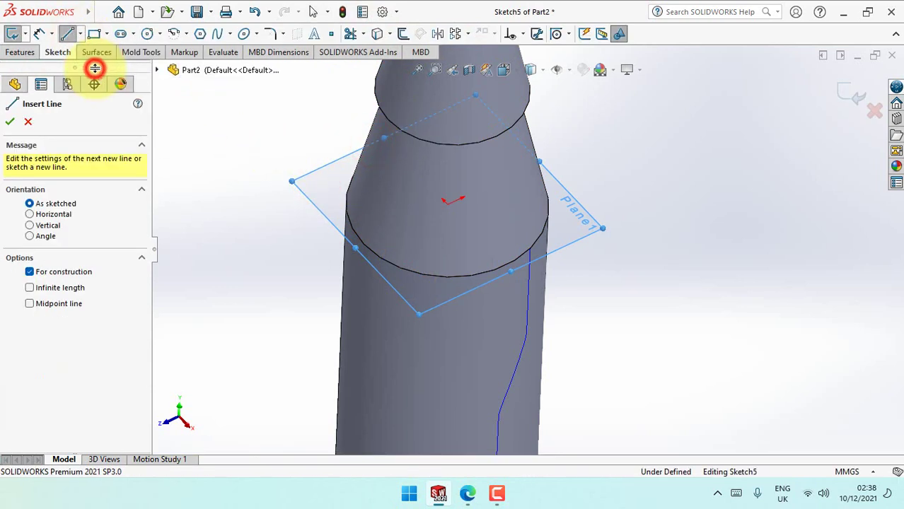
{"action": "left_click", "coordinate": [531, 252]}
{"action": "left_click", "coordinate": [448, 205]}
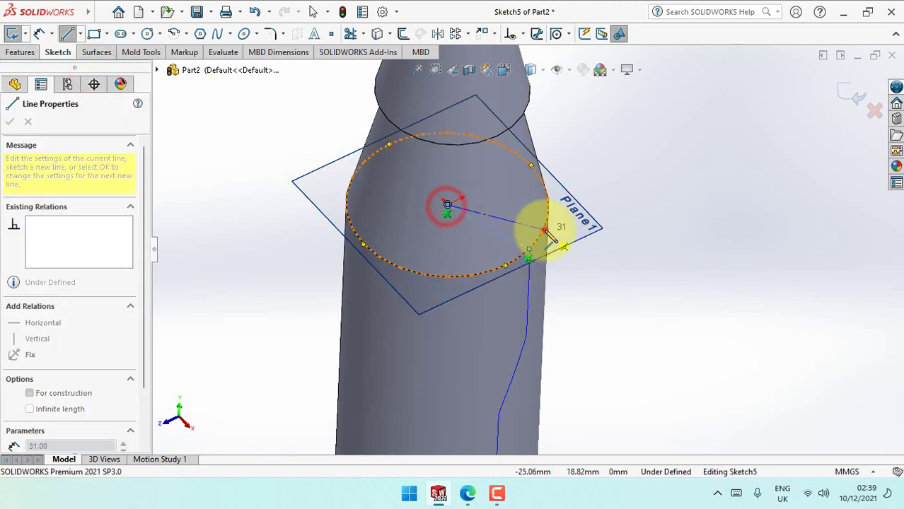
{"action": "left_click", "coordinate": [544, 233]}
{"action": "right_click", "coordinate": [545, 233]}
{"action": "left_click", "coordinate": [570, 239]}
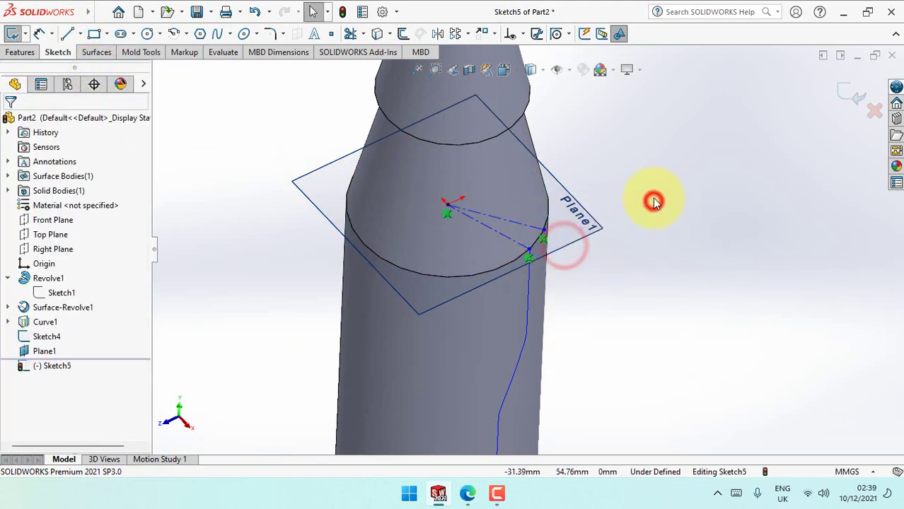
{"action": "middle_click_drag", "start_coordinate": [659, 288], "coordinate": [620, 242], "text": "shift"}
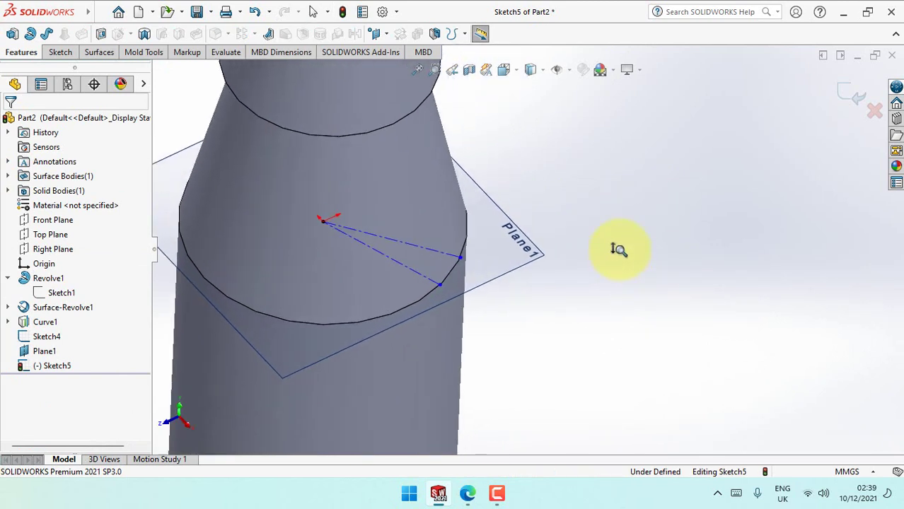
- Pierce the lower centerline's end point onto the edge
{"action": "left_click", "coordinate": [61, 54]}
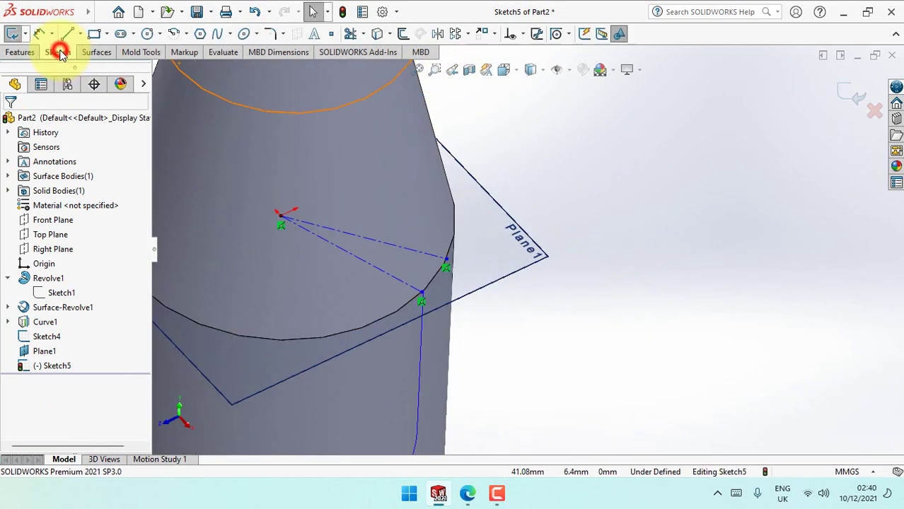
{"action": "left_click", "coordinate": [522, 34]}
{"action": "left_click", "coordinate": [532, 65]}
{"action": "left_click", "coordinate": [421, 300]}
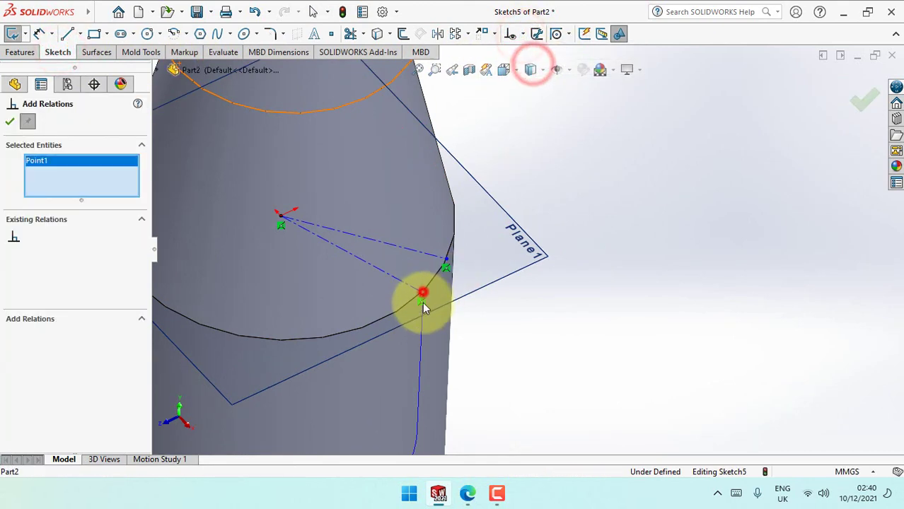
{"action": "left_click", "coordinate": [421, 319]}
{"action": "left_click", "coordinate": [16, 335]}
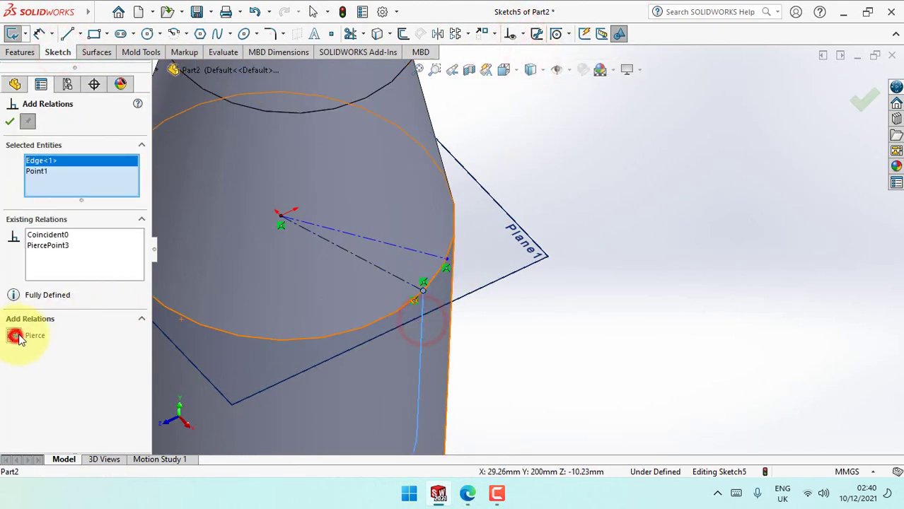
- Dimension the angle between the two centerlines to 10°
{"action": "left_click", "coordinate": [38, 34]}
{"action": "left_click", "coordinate": [410, 249]}
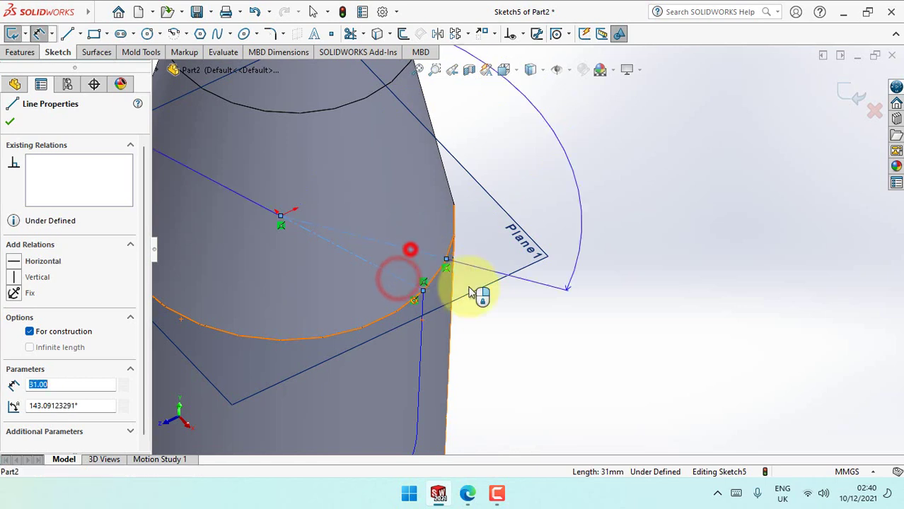
{"action": "left_click", "coordinate": [504, 301]}
{"action": "left_click", "coordinate": [512, 308]}
{"action": "type", "text": "1"}
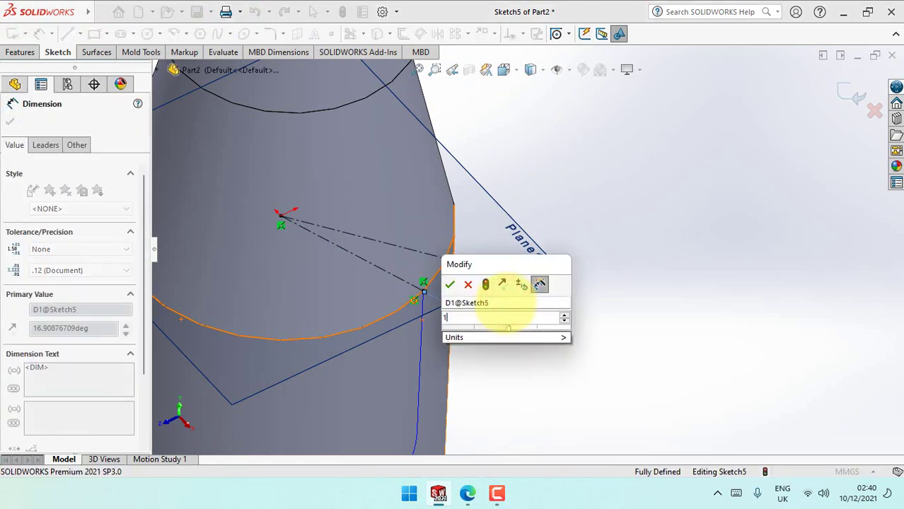
{"action": "type", "text": "0"}
{"action": "left_click", "coordinate": [449, 284]}
{"action": "left_click", "coordinate": [590, 338]}
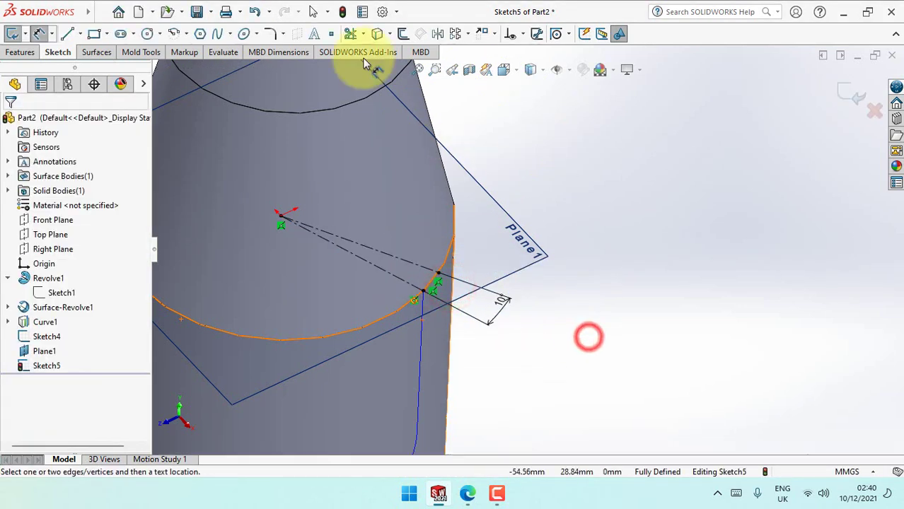
- Offset the bottle's outer edge into Sketch5
{"action": "left_click", "coordinate": [403, 33]}
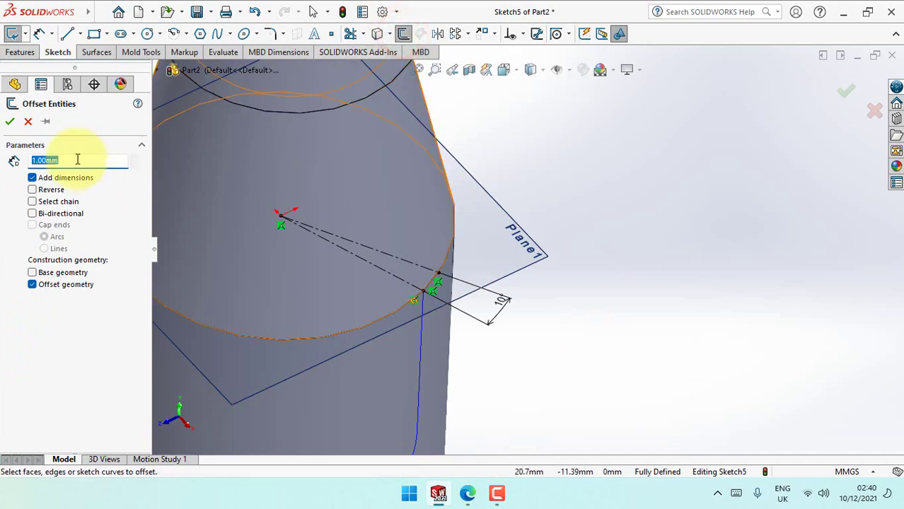
{"action": "left_click", "coordinate": [451, 258]}
{"action": "left_click", "coordinate": [449, 251]}
{"action": "scroll", "coordinate": [443, 247], "scroll_direction": "down", "scroll_amount": 2}
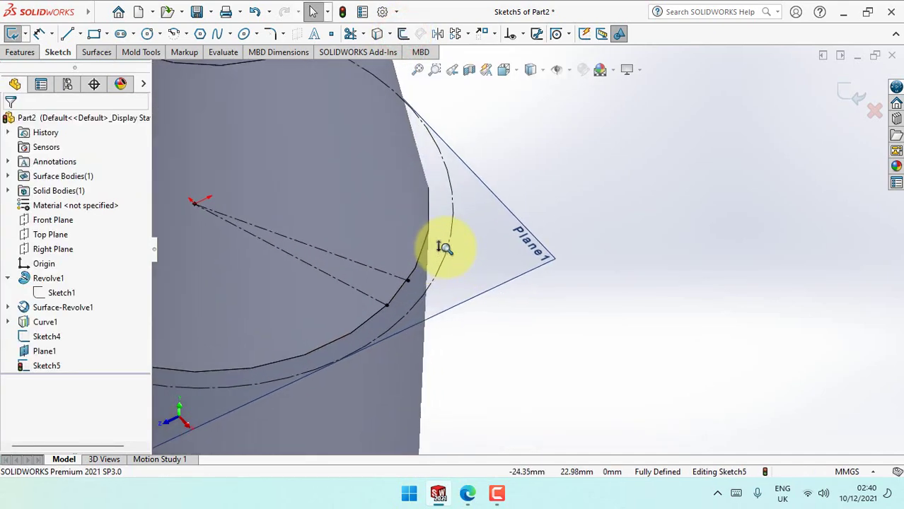
{"action": "scroll", "coordinate": [453, 259], "scroll_direction": "down", "scroll_amount": 2}
{"action": "scroll", "coordinate": [414, 196], "scroll_direction": "down", "scroll_amount": 3}
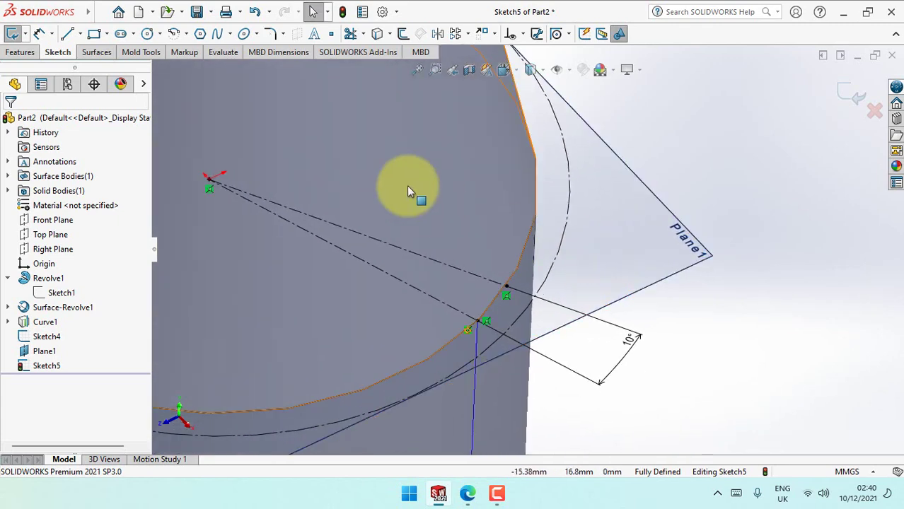
- Draw a groove circle centred on the angled line, sized to the edge
{"action": "left_click", "coordinate": [147, 33]}
{"action": "left_click", "coordinate": [438, 301]}
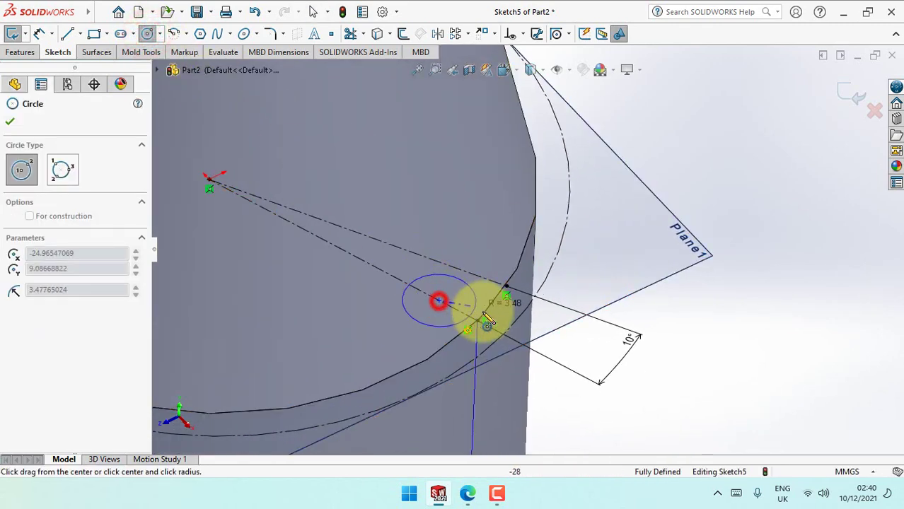
{"action": "left_click", "coordinate": [506, 327]}
- Make the circle pass through the angled line's end point and close Sketch5
{"action": "left_click", "coordinate": [523, 34]}
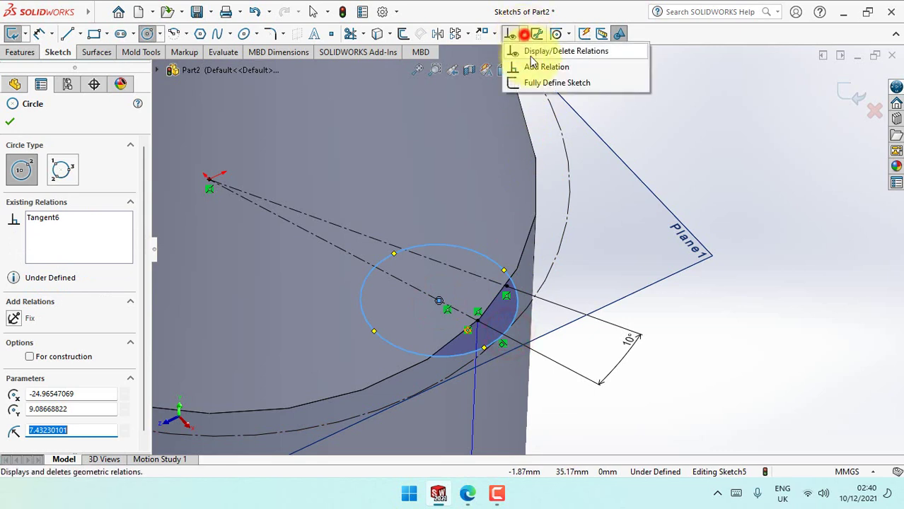
{"action": "left_click", "coordinate": [546, 66]}
{"action": "left_click", "coordinate": [507, 285]}
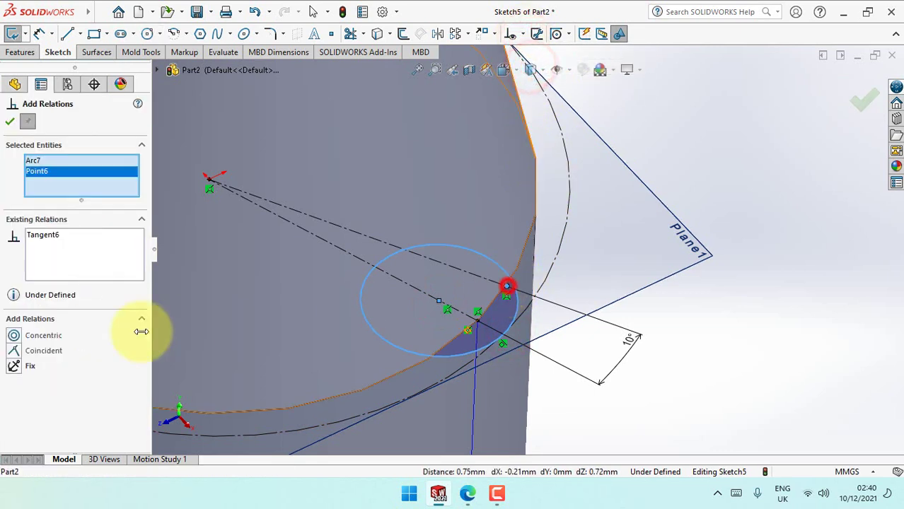
{"action": "left_click", "coordinate": [15, 351]}
{"action": "left_click", "coordinate": [10, 125]}
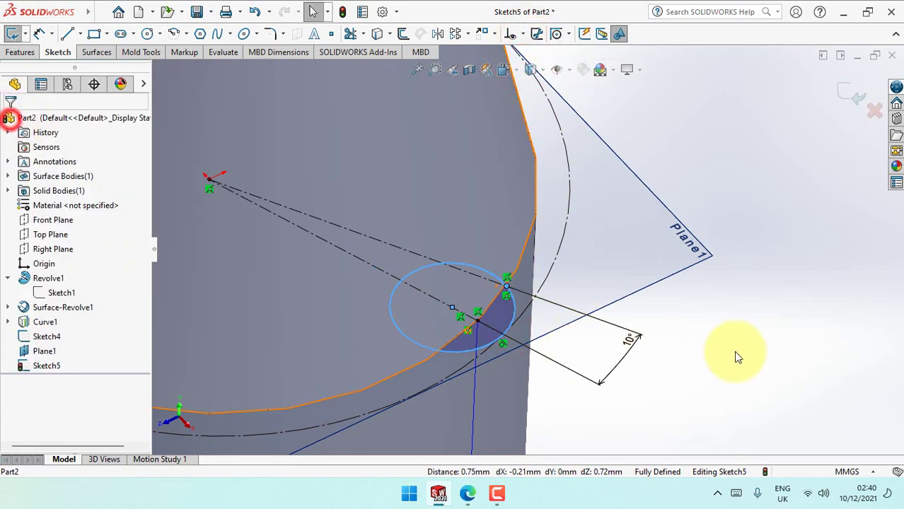
{"action": "left_click", "coordinate": [734, 351]}
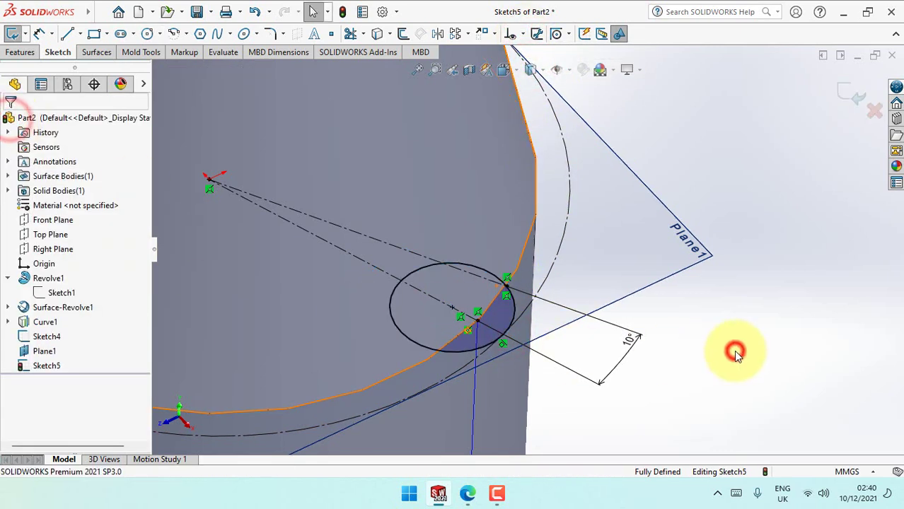
{"action": "left_click", "coordinate": [854, 99]}
- Hide Plane1 and orbit the bottle to bring its upper face into view
{"action": "right_click", "coordinate": [649, 242]}
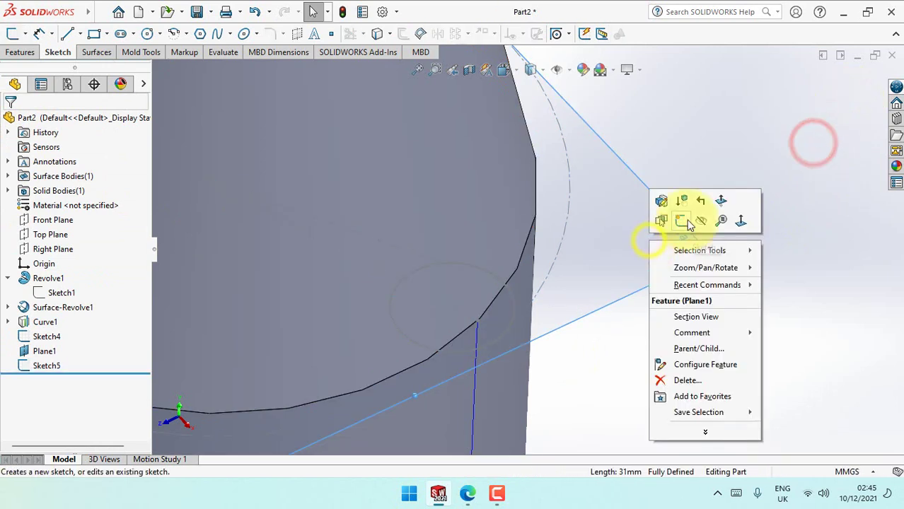
{"action": "left_click", "coordinate": [700, 221]}
{"action": "scroll", "coordinate": [677, 191], "scroll_direction": "up", "scroll_amount": 3}
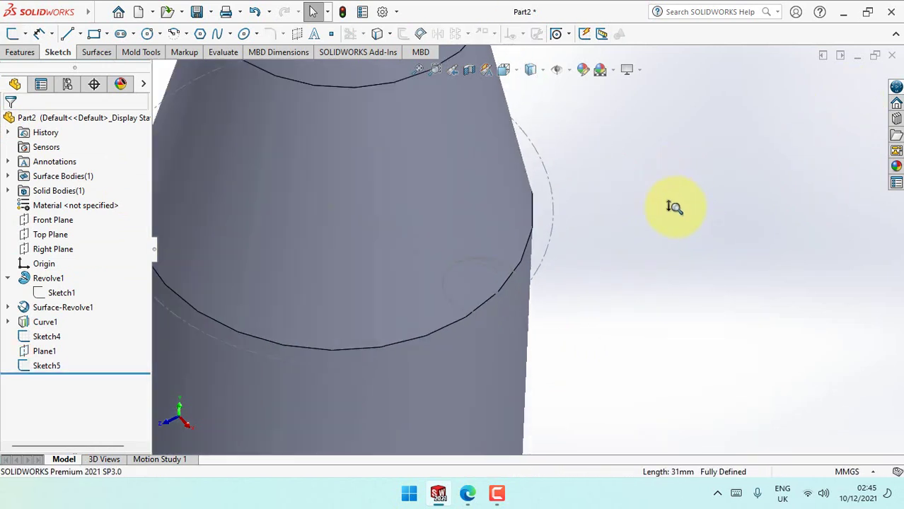
{"action": "mouse_move", "coordinate": [654, 311]}
{"action": "middle_mouse_down"}
{"action": "mouse_move", "coordinate": [637, 141]}
{"action": "mouse_move", "coordinate": [625, 218]}
{"action": "mouse_move", "coordinate": [620, 162]}
{"action": "mouse_move", "coordinate": [620, 214]}
{"action": "middle_mouse_up"}
{"action": "scroll", "coordinate": [534, 213], "scroll_direction": "up", "scroll_amount": 2}
{"action": "scroll", "coordinate": [534, 214], "scroll_direction": "down", "scroll_amount": 1}
{"action": "scroll", "coordinate": [575, 175], "scroll_direction": "down", "scroll_amount": 2}
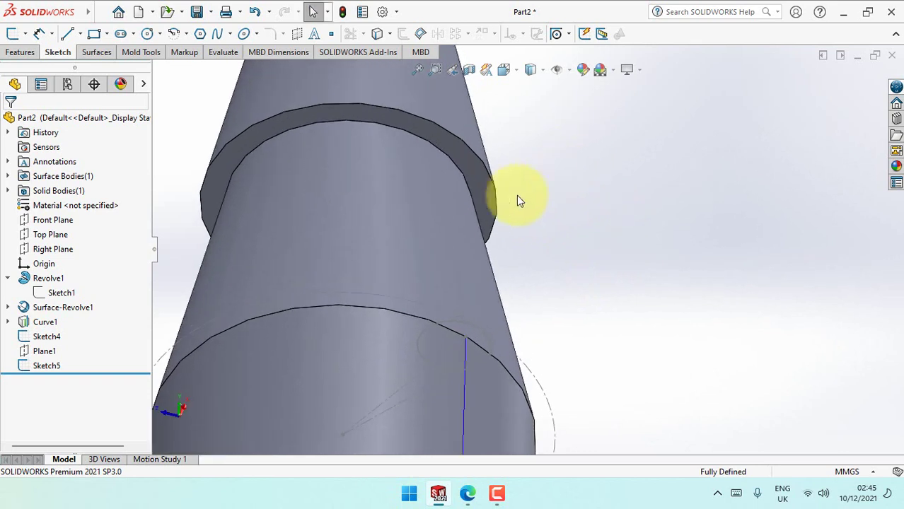
- Start a sketch on the upper face and convert both Sketch5 lines and the upper circular edge
{"action": "left_click", "coordinate": [485, 202]}
{"action": "left_click", "coordinate": [541, 159]}
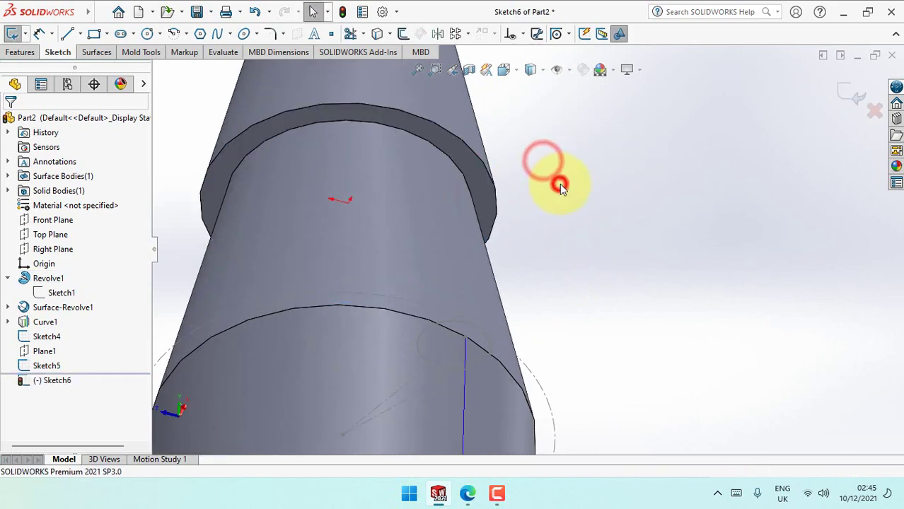
{"action": "left_click", "coordinate": [560, 184]}
{"action": "left_click", "coordinate": [373, 33]}
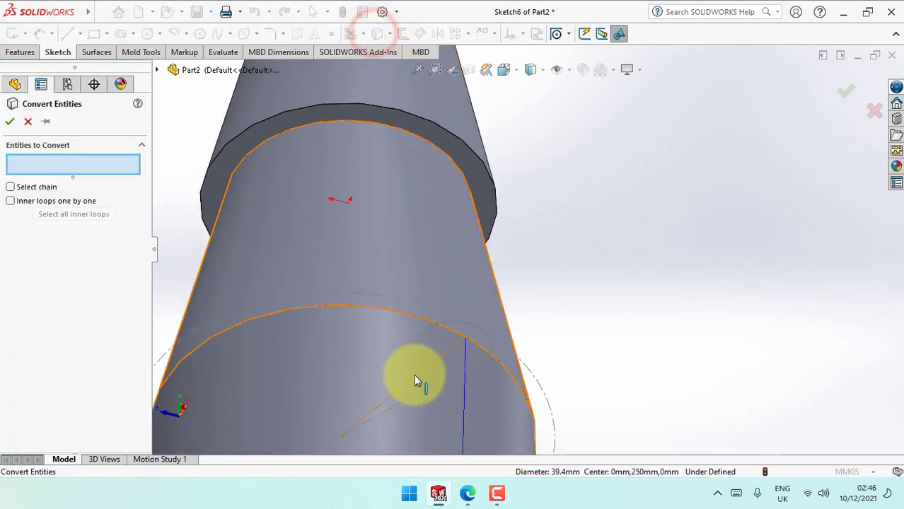
{"action": "left_click", "coordinate": [413, 378]}
{"action": "left_click", "coordinate": [417, 391]}
{"action": "left_click", "coordinate": [442, 151]}
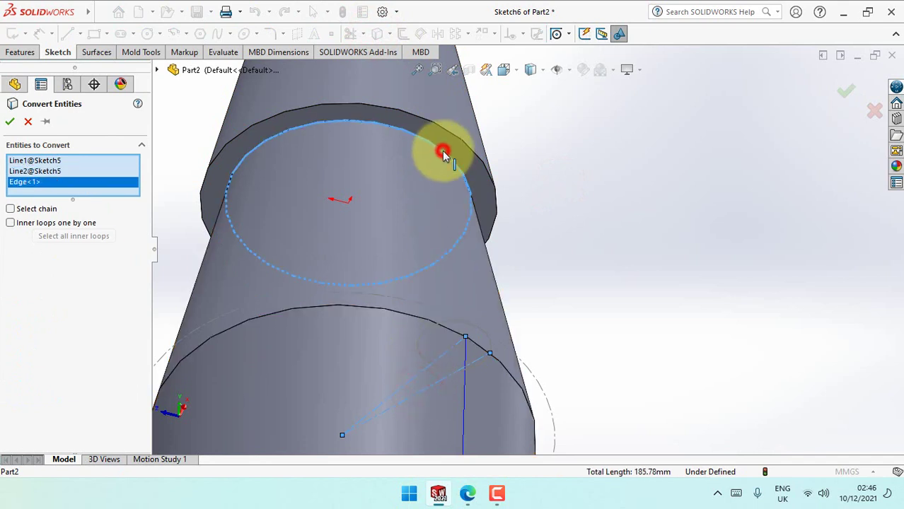
{"action": "left_click", "coordinate": [10, 121]}
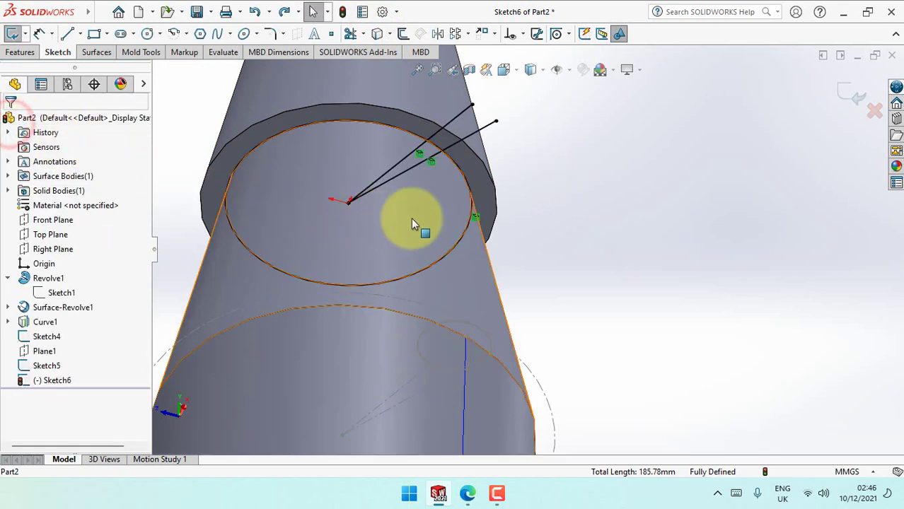
{"action": "left_click", "coordinate": [348, 34]}
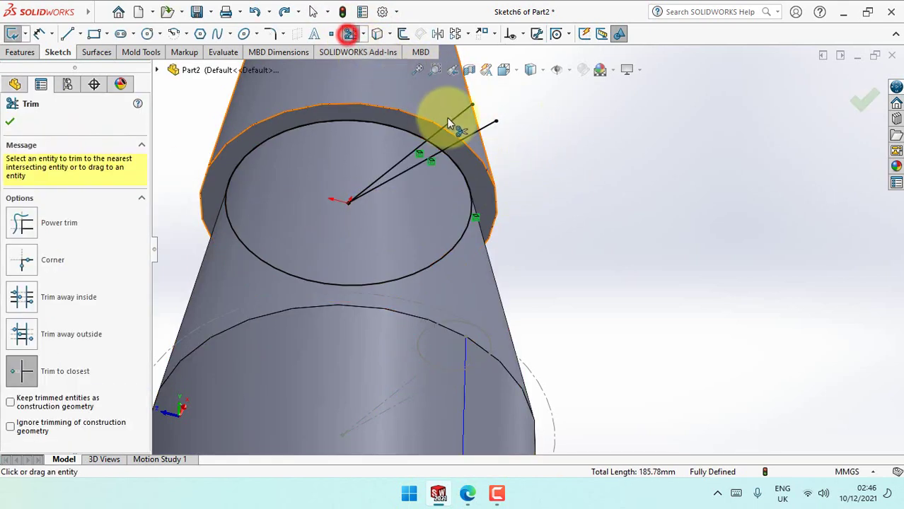
- Turn the converted arc and two lines into construction geometry
{"action": "left_click", "coordinate": [10, 122]}
{"action": "left_click_drag", "start_coordinate": [553, 198], "coordinate": [417, 129]}
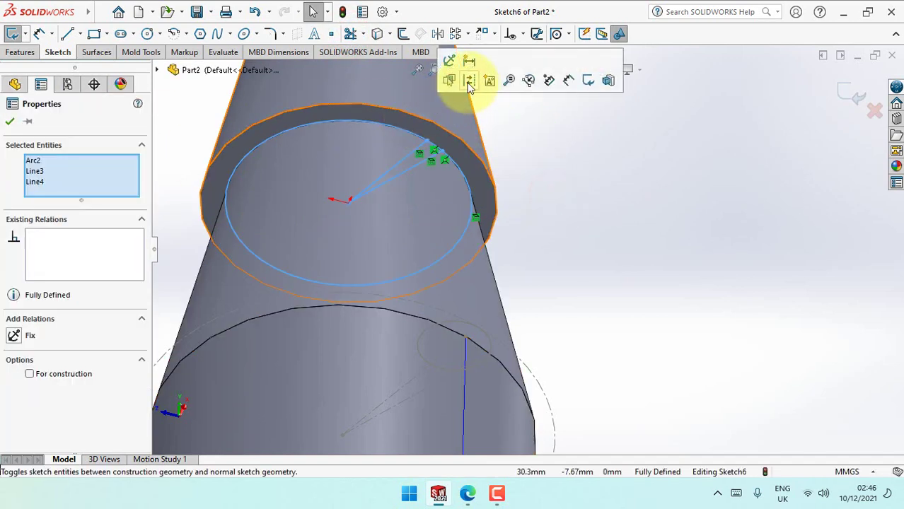
{"action": "left_click", "coordinate": [468, 84]}
{"action": "mouse_move", "coordinate": [549, 135]}
{"action": "middle_mouse_down", "text": "ctrl"}
{"action": "mouse_move", "coordinate": [550, 216]}
{"action": "mouse_move", "coordinate": [514, 160]}
{"action": "middle_mouse_up", "text": "ctrl"}
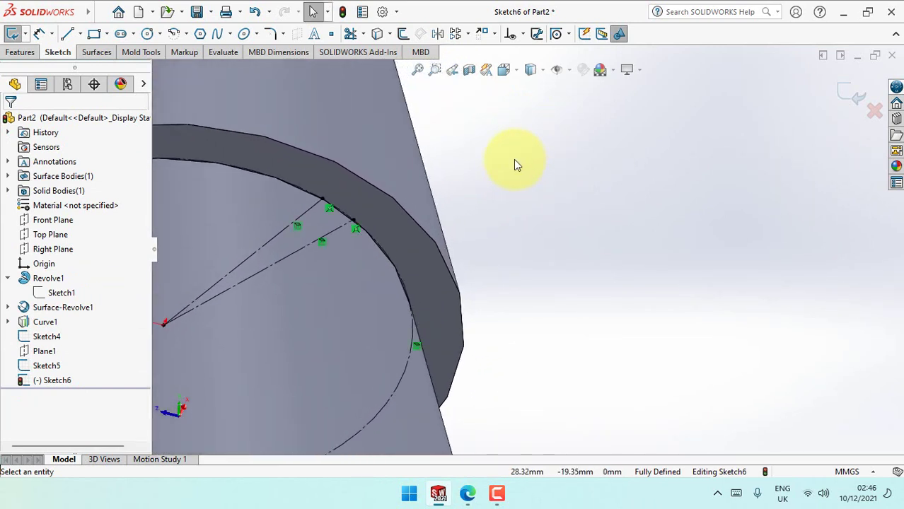
{"action": "left_click", "coordinate": [497, 493]}
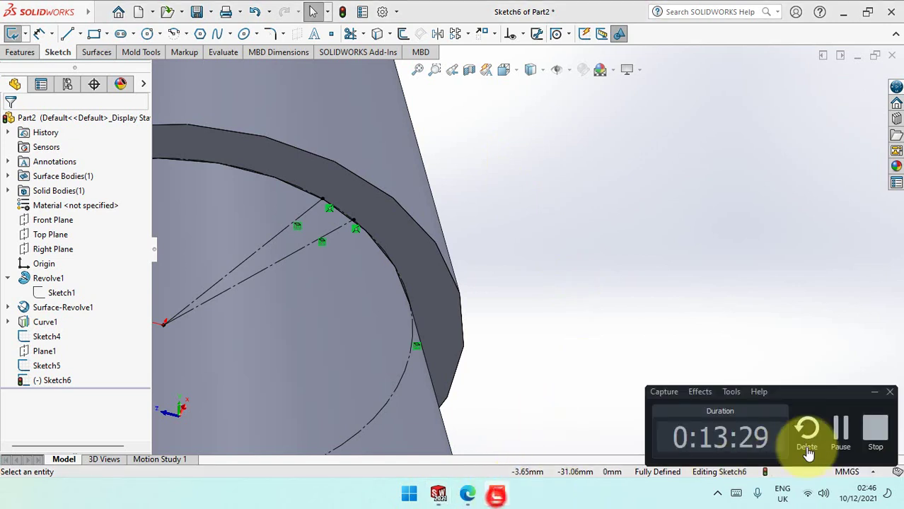
{"action": "left_click", "coordinate": [838, 429]}
- Offset the rim edge by 1.00 mm
{"action": "mouse_move", "coordinate": [528, 210]}
{"action": "middle_mouse_down", "text": "shift"}
{"action": "mouse_move", "coordinate": [636, 227]}
{"action": "mouse_move", "coordinate": [631, 205]}
{"action": "middle_mouse_up", "text": "shift"}
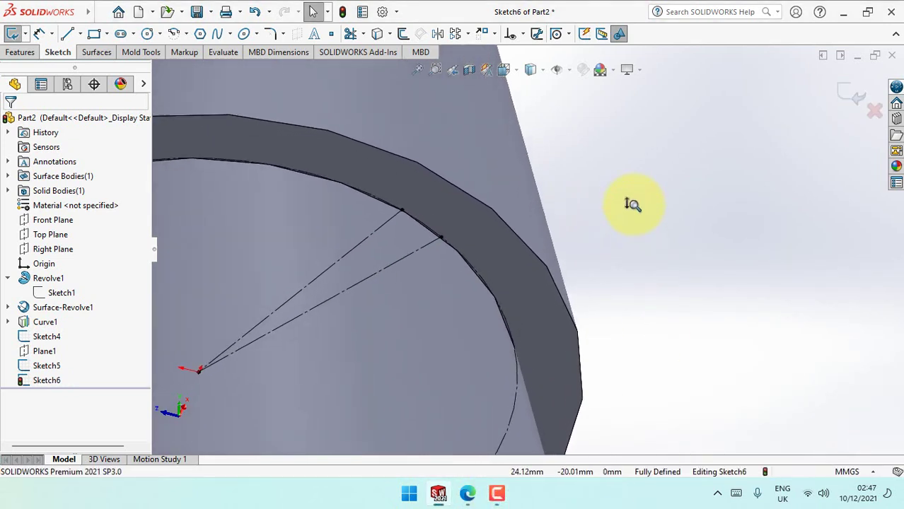
{"action": "left_click", "coordinate": [403, 34]}
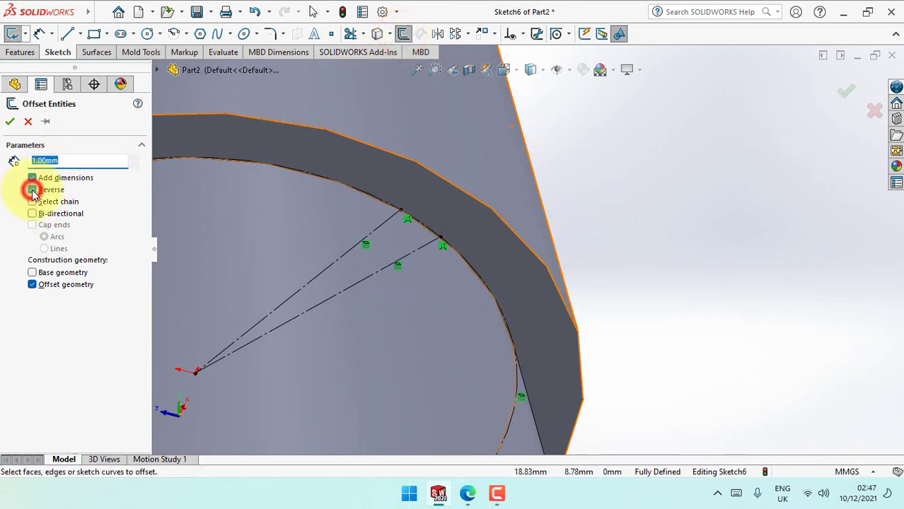
{"action": "left_click", "coordinate": [480, 201]}
{"action": "left_click", "coordinate": [480, 201]}
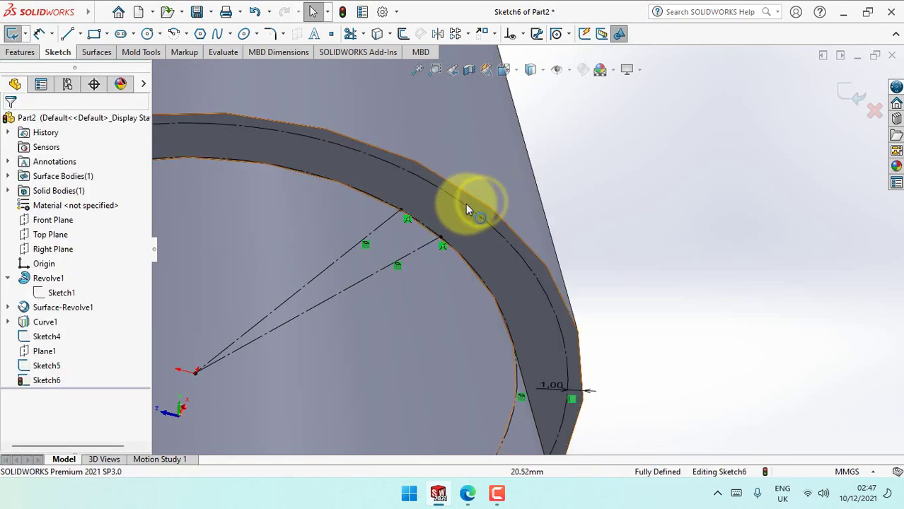
- Draw a small circle on the rim, make it coincident with a line's endpoint, and exit Sketch6
{"action": "left_click", "coordinate": [148, 33]}
{"action": "left_click", "coordinate": [387, 221]}
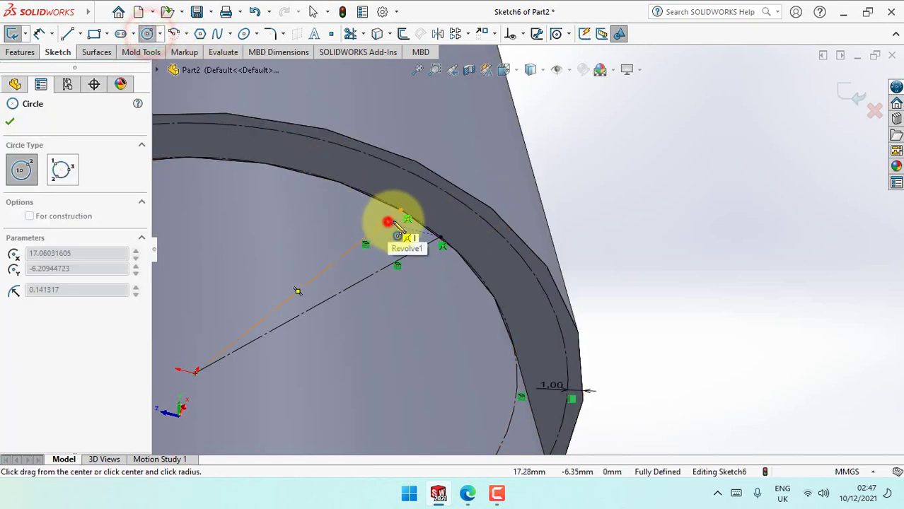
{"action": "left_click", "coordinate": [448, 196]}
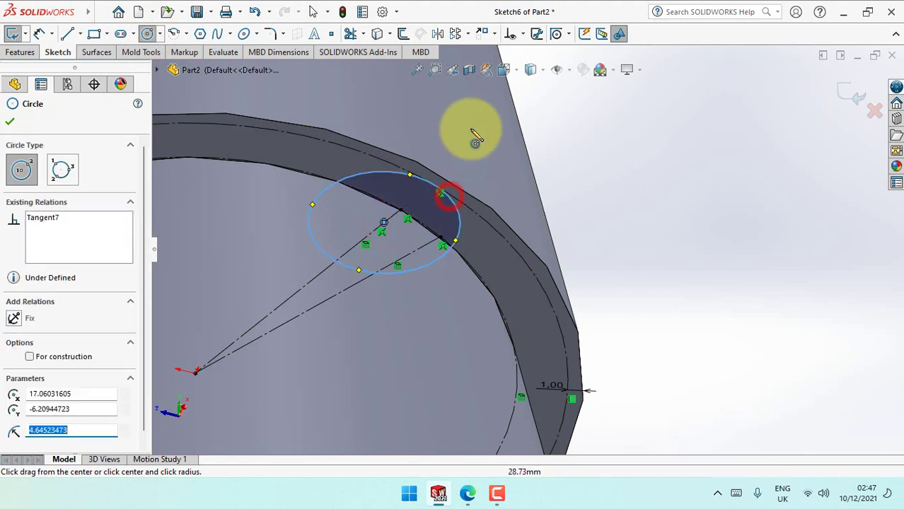
{"action": "left_click", "coordinate": [523, 34]}
{"action": "left_click", "coordinate": [566, 66]}
{"action": "left_click", "coordinate": [440, 237]}
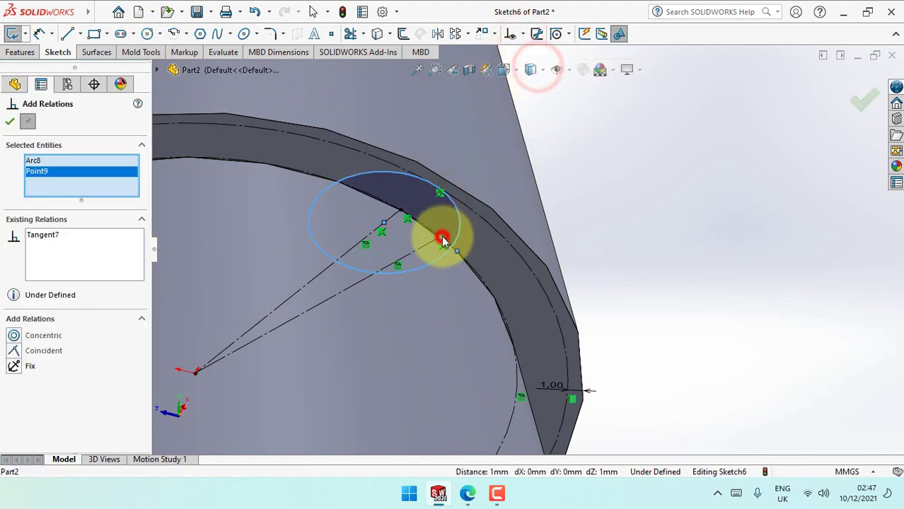
{"action": "left_click", "coordinate": [15, 351]}
{"action": "left_click", "coordinate": [9, 123]}
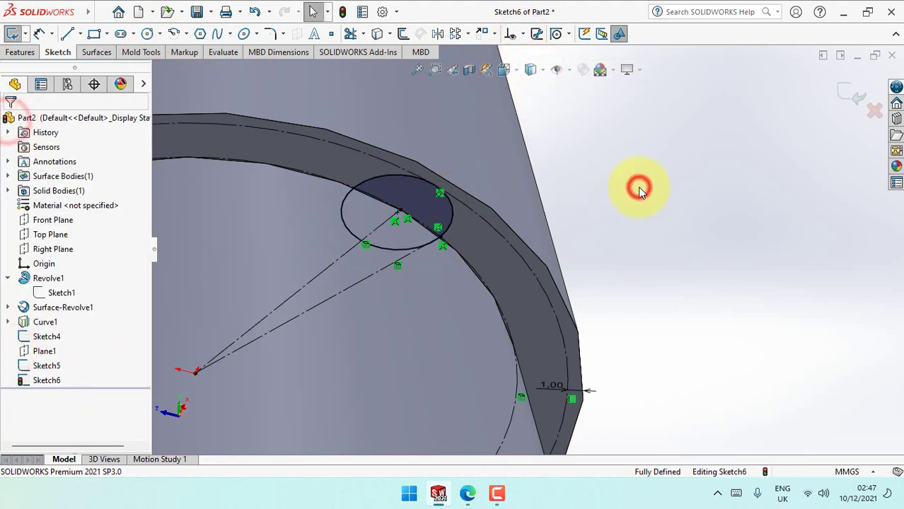
{"action": "left_click", "coordinate": [842, 92]}
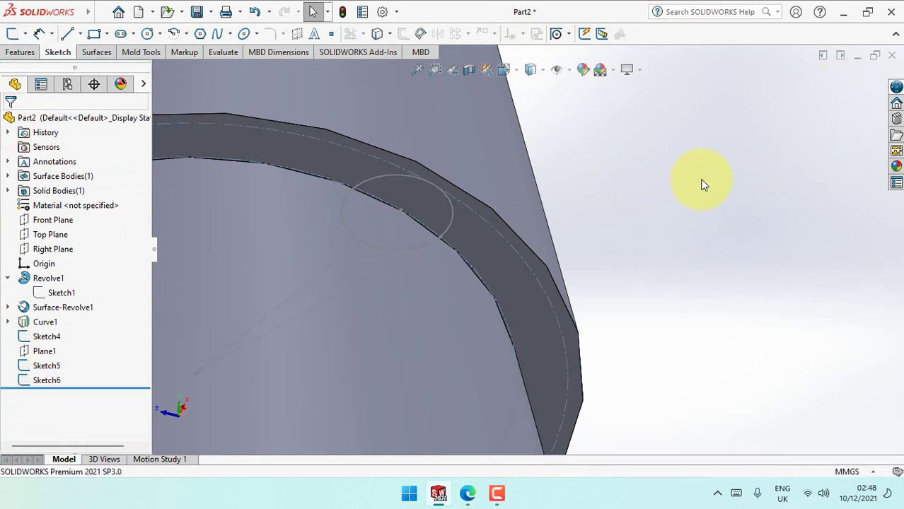
- Start a loft with Sketch5 and Sketch4 as its two profiles
{"action": "middle_click_drag", "start_coordinate": [701, 184], "coordinate": [689, 263], "text": "shift"}
{"action": "mouse_move", "coordinate": [681, 298]}
{"action": "middle_mouse_down"}
{"action": "mouse_move", "coordinate": [662, 313]}
{"action": "mouse_move", "coordinate": [666, 145]}
{"action": "mouse_move", "coordinate": [663, 164]}
{"action": "middle_mouse_up"}
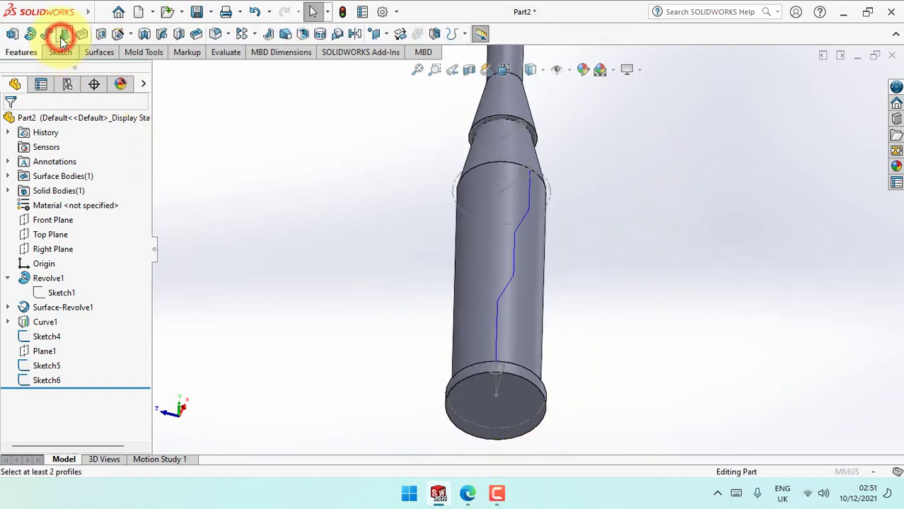
{"action": "left_click", "coordinate": [63, 35]}
{"action": "mouse_move", "coordinate": [598, 196]}
{"action": "middle_mouse_down", "text": "shift"}
{"action": "mouse_move", "coordinate": [601, 154]}
{"action": "mouse_move", "coordinate": [635, 200]}
{"action": "mouse_move", "coordinate": [622, 307]}
{"action": "mouse_move", "coordinate": [632, 225]}
{"action": "mouse_move", "coordinate": [629, 288]}
{"action": "mouse_move", "coordinate": [642, 232]}
{"action": "middle_mouse_up", "text": "shift"}
{"action": "left_click", "coordinate": [532, 115]}
{"action": "scroll", "coordinate": [613, 315], "scroll_direction": "down", "scroll_amount": 3}
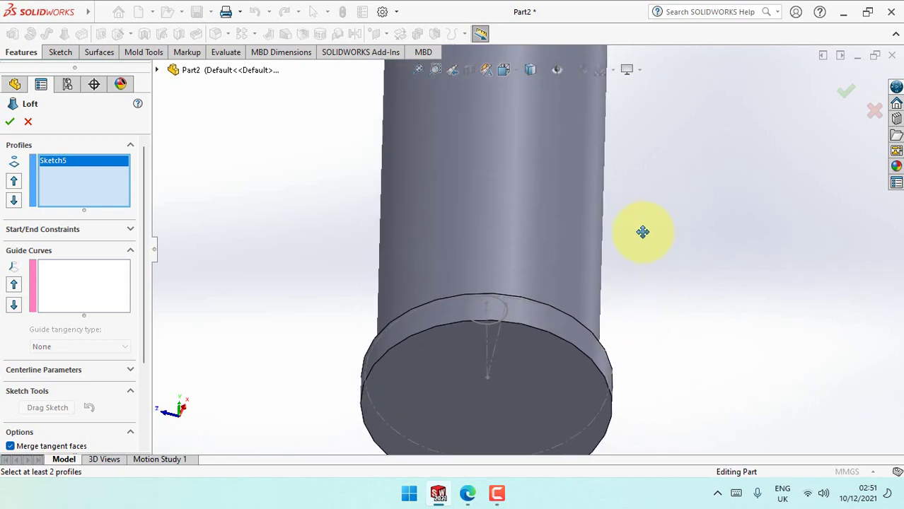
{"action": "left_click", "coordinate": [493, 326]}
- Use Curve1 as the loft centerline and confirm Loft1
{"action": "scroll", "coordinate": [683, 269], "scroll_direction": "up", "scroll_amount": 2}
{"action": "mouse_move", "coordinate": [679, 285]}
{"action": "middle_mouse_down", "text": "ctrl"}
{"action": "mouse_move", "coordinate": [638, 305]}
{"action": "mouse_move", "coordinate": [615, 348]}
{"action": "middle_mouse_up", "text": "ctrl"}
{"action": "left_click", "coordinate": [130, 369]}
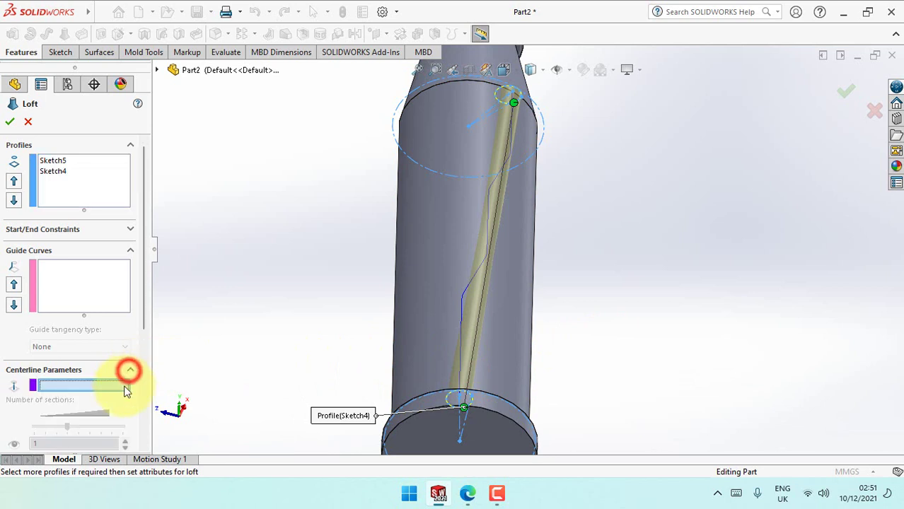
{"action": "left_click", "coordinate": [463, 307]}
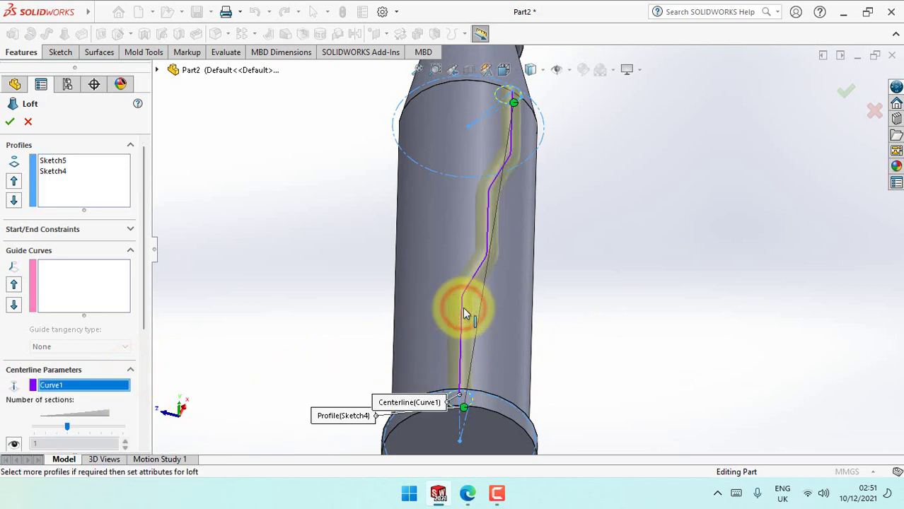
{"action": "left_click_drag", "start_coordinate": [144, 321], "coordinate": [145, 418]}
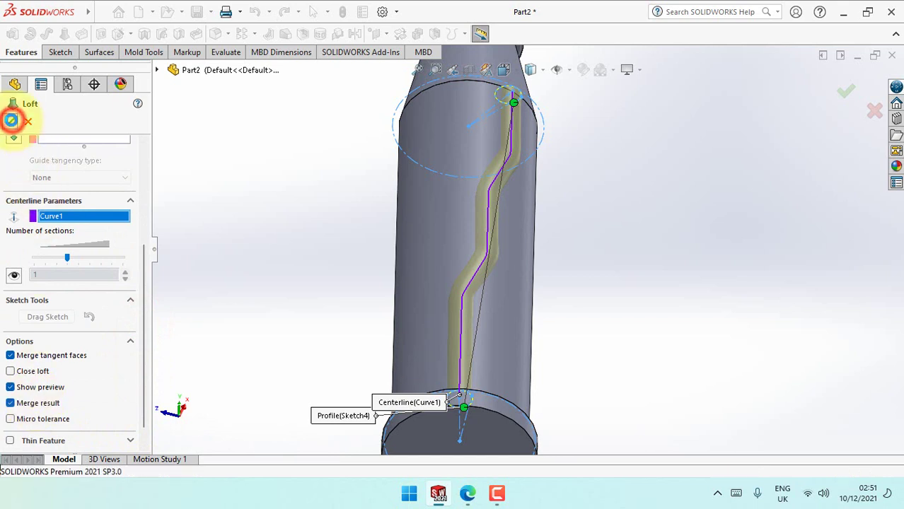
{"action": "left_click", "coordinate": [11, 120]}
{"action": "left_click", "coordinate": [286, 185]}
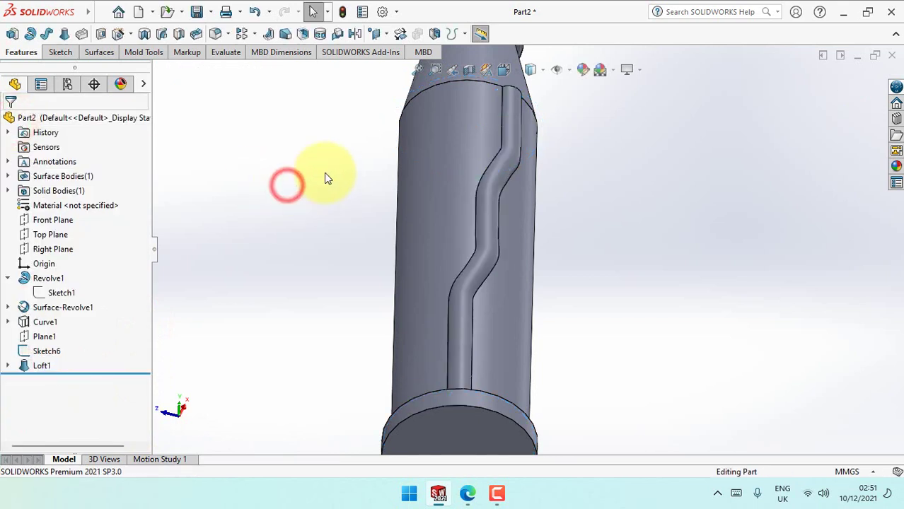
- Show Sketch5 again from under Loft1 in the feature tree
{"action": "mouse_move", "coordinate": [323, 186]}
{"action": "middle_mouse_down"}
{"action": "mouse_move", "coordinate": [493, 301]}
{"action": "mouse_move", "coordinate": [615, 283]}
{"action": "middle_mouse_up"}
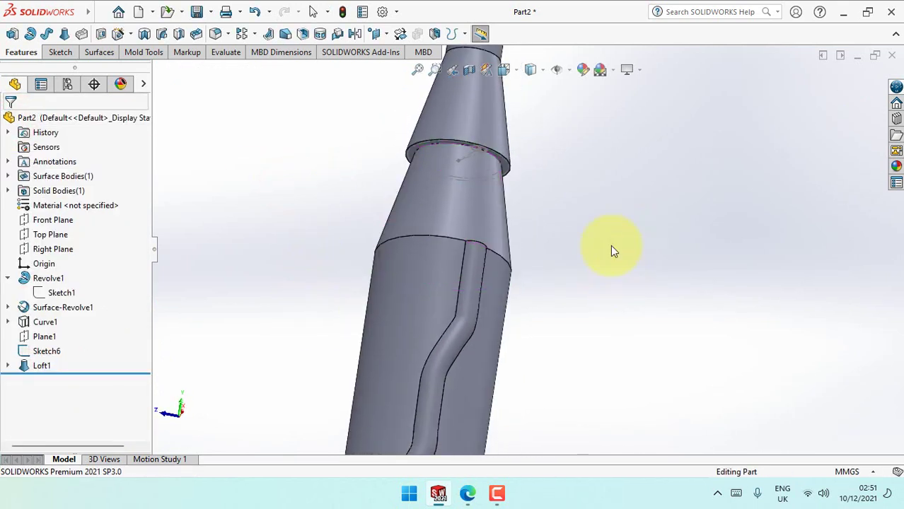
{"action": "scroll", "coordinate": [581, 177], "scroll_direction": "down", "scroll_amount": 3}
{"action": "scroll", "coordinate": [567, 156], "scroll_direction": "down", "scroll_amount": 3}
{"action": "scroll", "coordinate": [594, 233], "scroll_direction": "up", "scroll_amount": 3}
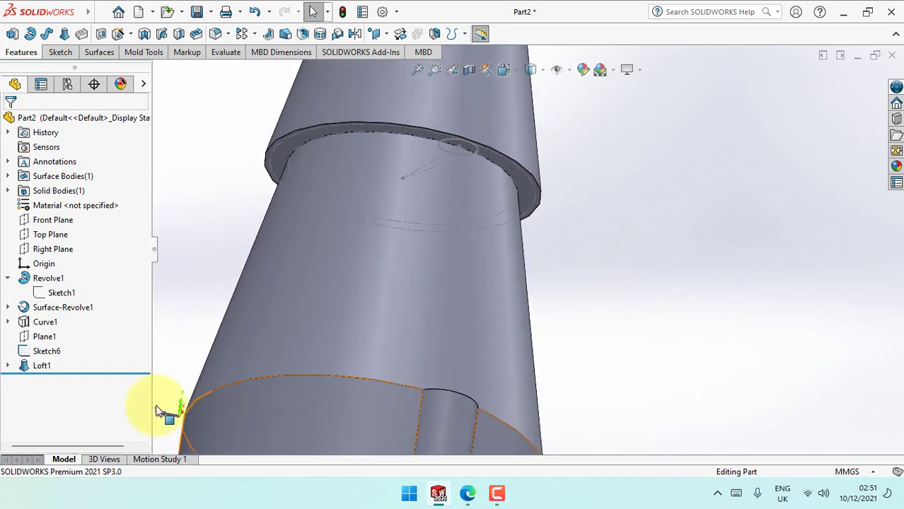
{"action": "left_click", "coordinate": [9, 366]}
{"action": "left_click", "coordinate": [59, 380]}
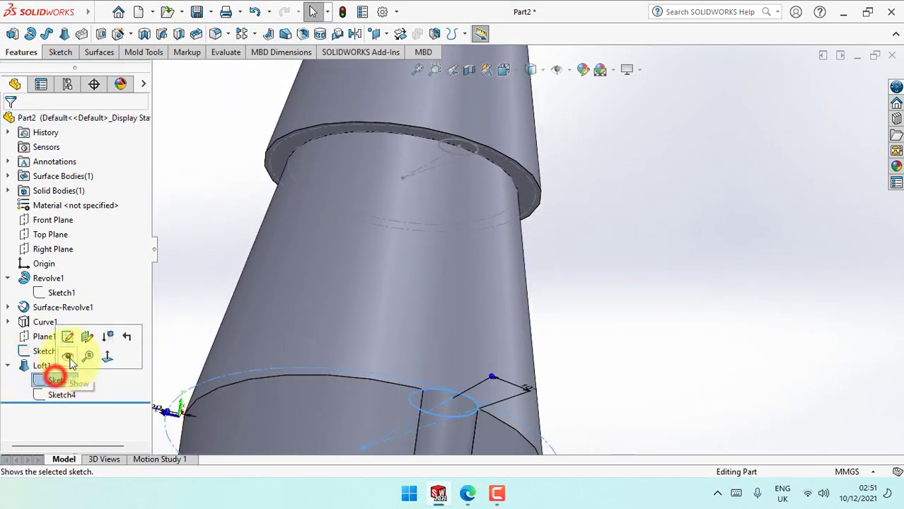
{"action": "left_click", "coordinate": [178, 262]}
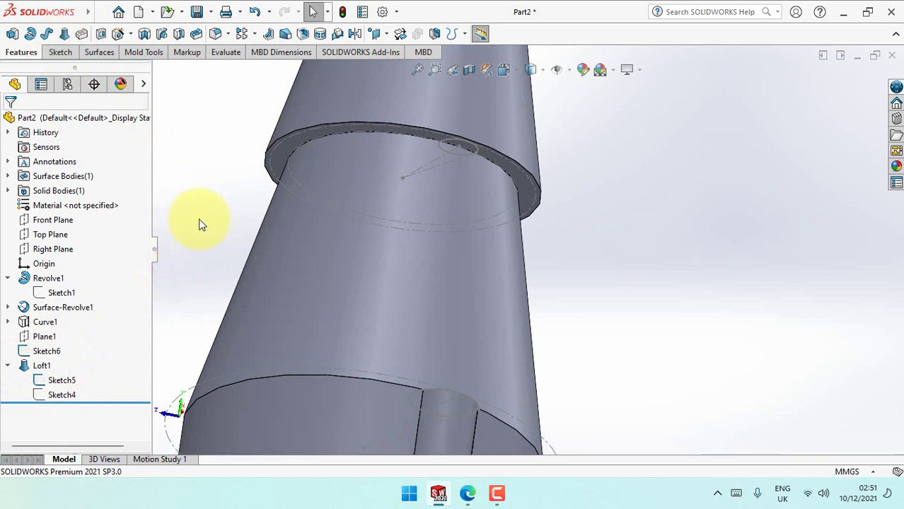
- Create Loft2 from Sketch6 to Sketch5, then hide Sketch5 again
{"action": "left_click", "coordinate": [67, 36]}
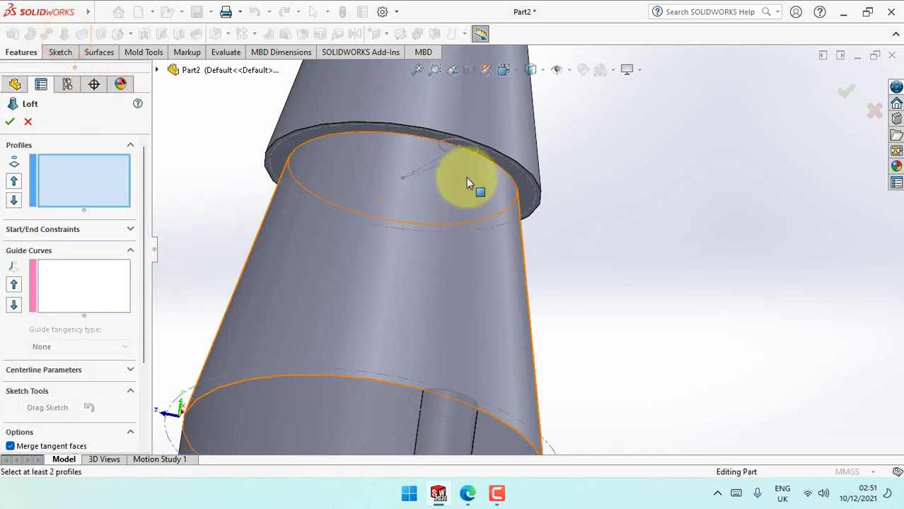
{"action": "left_click", "coordinate": [476, 150]}
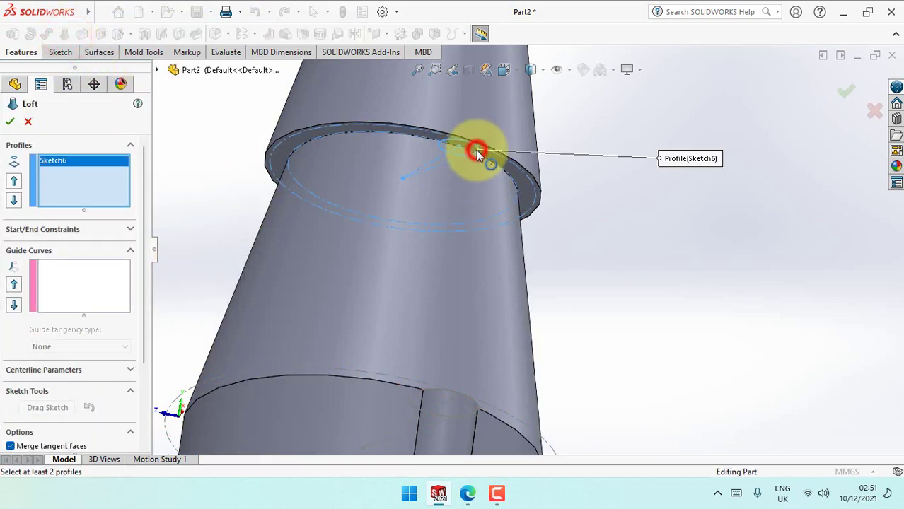
{"action": "left_click", "coordinate": [473, 414]}
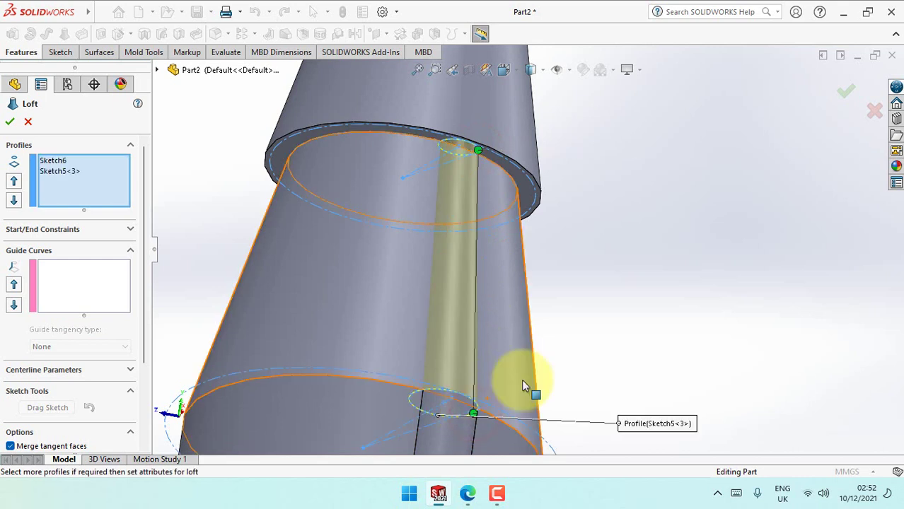
{"action": "left_click", "coordinate": [846, 94]}
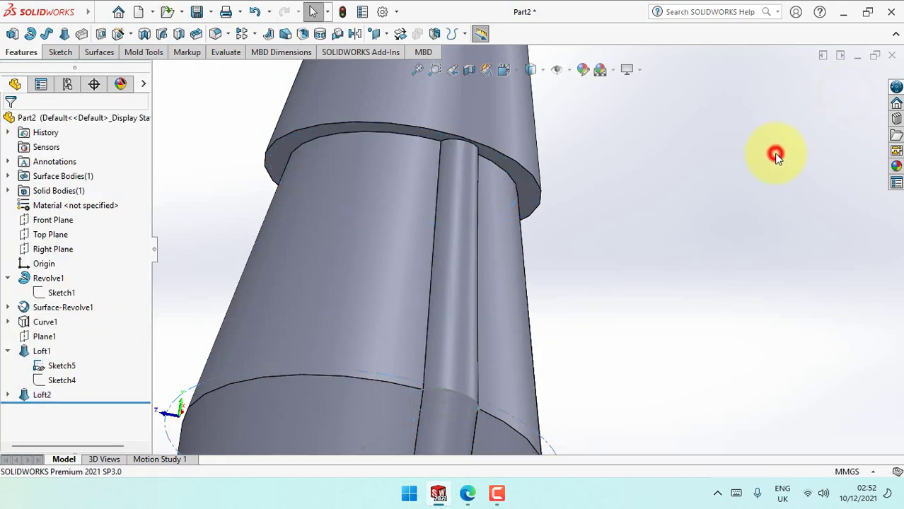
{"action": "left_click", "coordinate": [62, 366]}
{"action": "left_click", "coordinate": [85, 340]}
{"action": "left_click", "coordinate": [172, 272]}
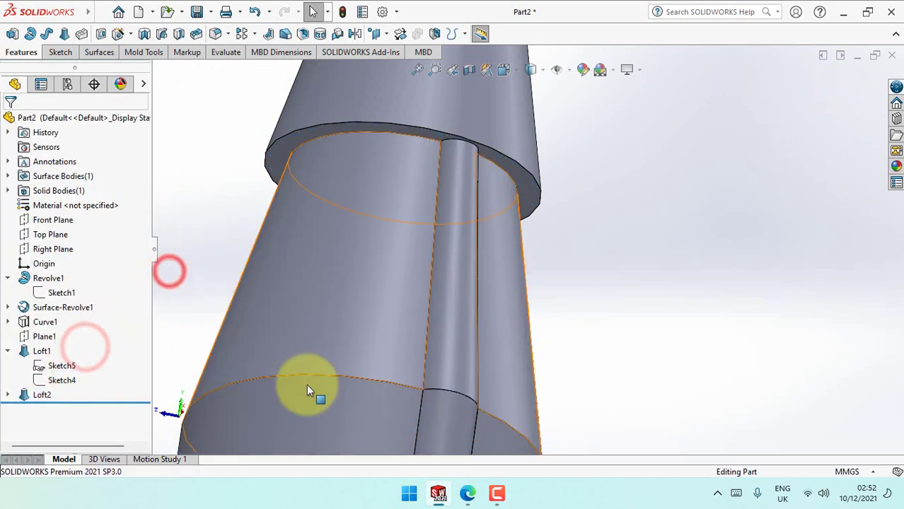
{"action": "scroll", "coordinate": [636, 208], "scroll_direction": "up", "scroll_amount": 3}
{"action": "scroll", "coordinate": [632, 307], "scroll_direction": "up", "scroll_amount": 3}
{"action": "mouse_move", "coordinate": [632, 306]}
{"action": "middle_mouse_down"}
{"action": "mouse_move", "coordinate": [611, 299]}
{"action": "mouse_move", "coordinate": [579, 373]}
{"action": "mouse_move", "coordinate": [589, 369]}
{"action": "mouse_move", "coordinate": [586, 307]}
{"action": "middle_mouse_up"}
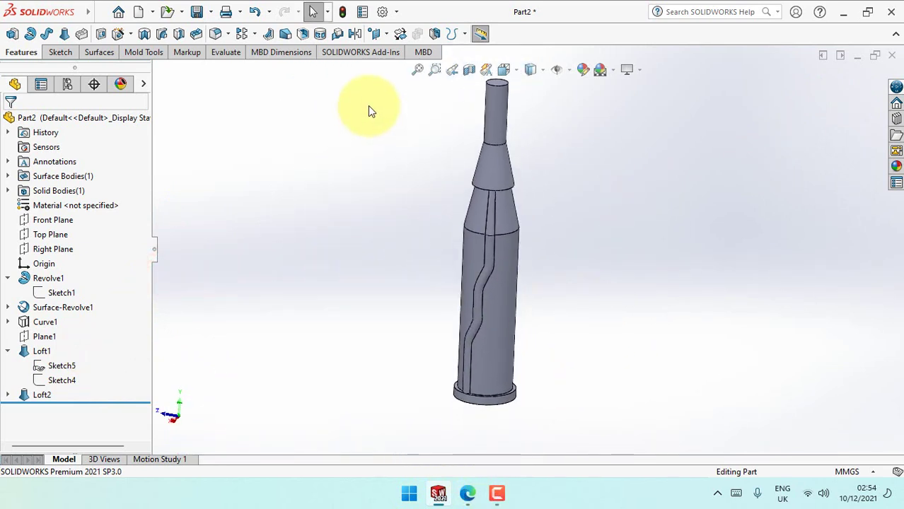
- Circular-pattern Loft1 and Loft2 about the neck face: 18 equally spaced instances over 360°
{"action": "left_click", "coordinate": [256, 35]}
{"action": "left_click", "coordinate": [342, 67]}
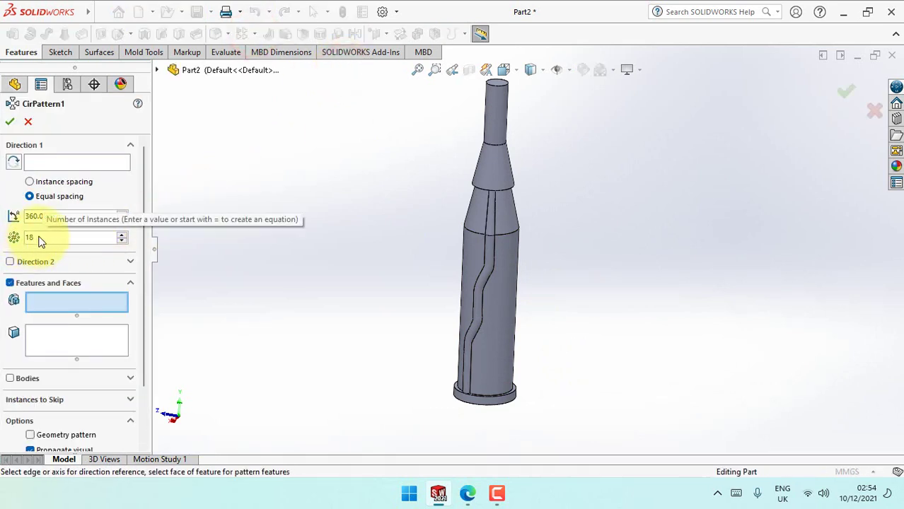
{"action": "left_click", "coordinate": [481, 286]}
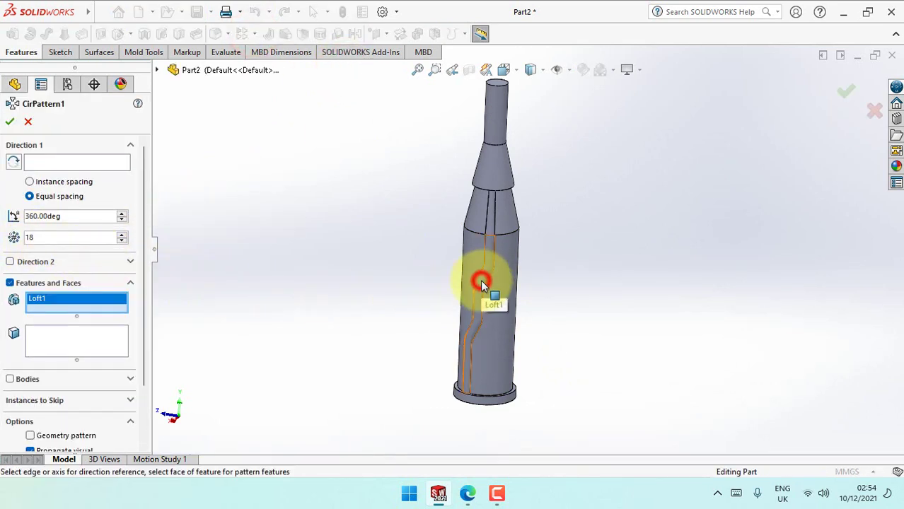
{"action": "left_click", "coordinate": [490, 225]}
{"action": "left_click", "coordinate": [73, 163]}
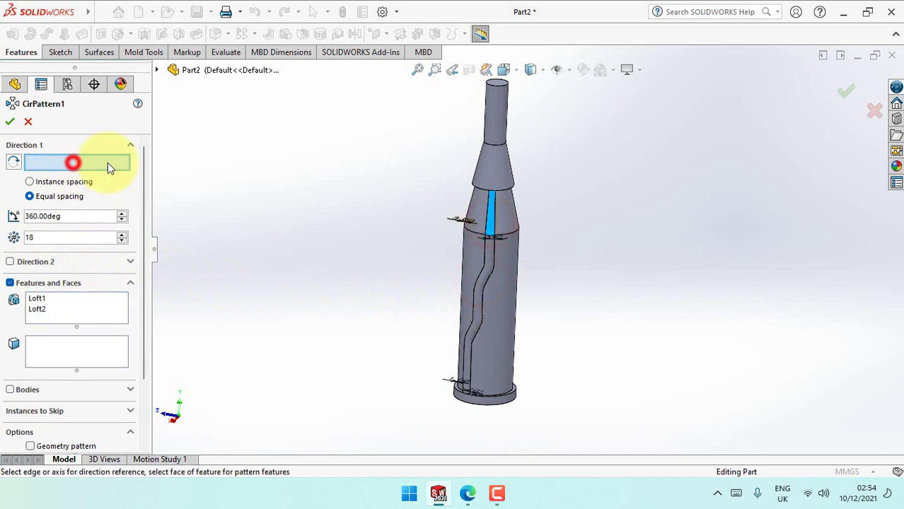
{"action": "left_click", "coordinate": [499, 125]}
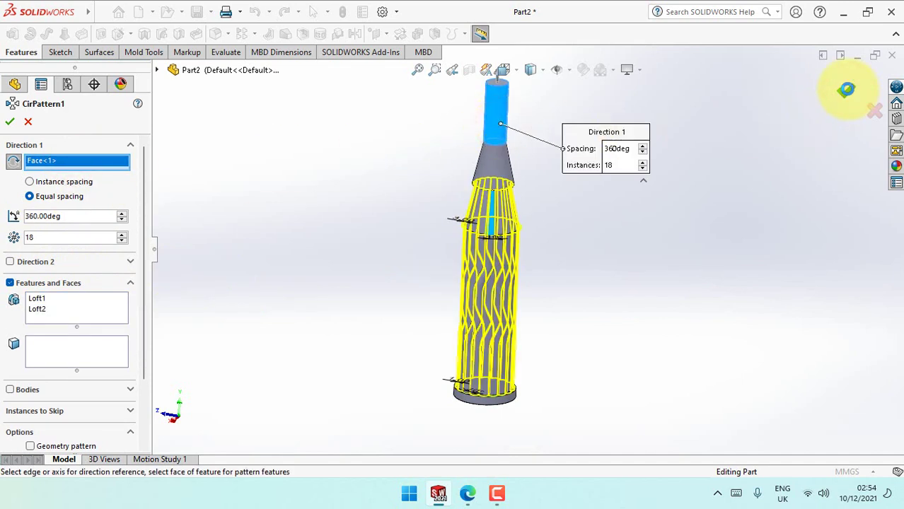
{"action": "left_click", "coordinate": [847, 88]}
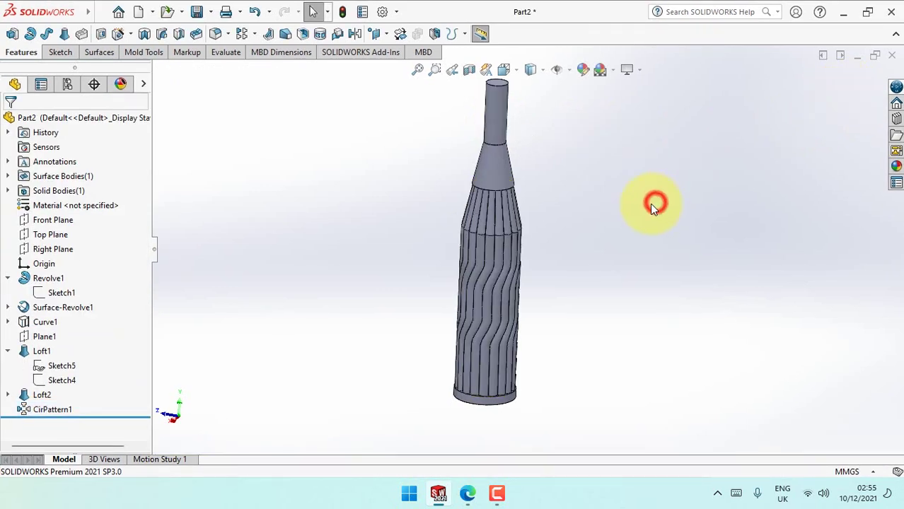
{"action": "left_click", "coordinate": [409, 329]}
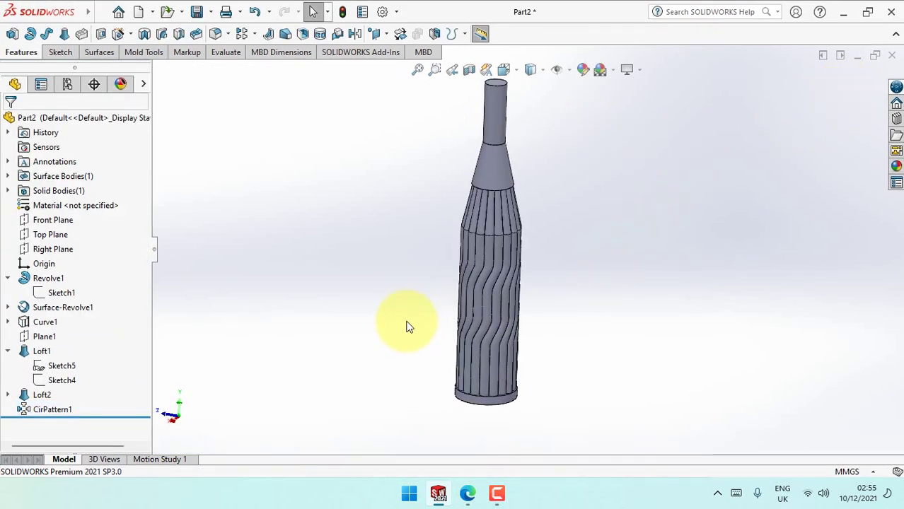
- Start a new sketch on the Right Plane
{"action": "mouse_move", "coordinate": [406, 327]}
{"action": "middle_mouse_down", "text": "shift"}
{"action": "mouse_move", "coordinate": [395, 298]}
{"action": "mouse_move", "coordinate": [337, 316]}
{"action": "mouse_move", "coordinate": [367, 230]}
{"action": "mouse_move", "coordinate": [357, 260]}
{"action": "middle_mouse_up", "text": "shift"}
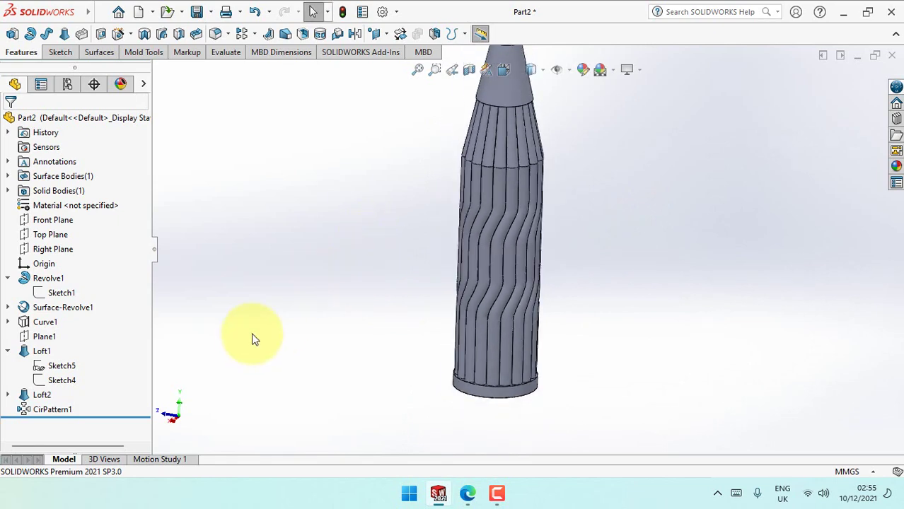
{"action": "left_click", "coordinate": [47, 252]}
{"action": "mouse_move", "coordinate": [312, 339]}
{"action": "middle_mouse_down"}
{"action": "mouse_move", "coordinate": [244, 347]}
{"action": "mouse_move", "coordinate": [297, 341]}
{"action": "mouse_move", "coordinate": [280, 325]}
{"action": "middle_mouse_up"}
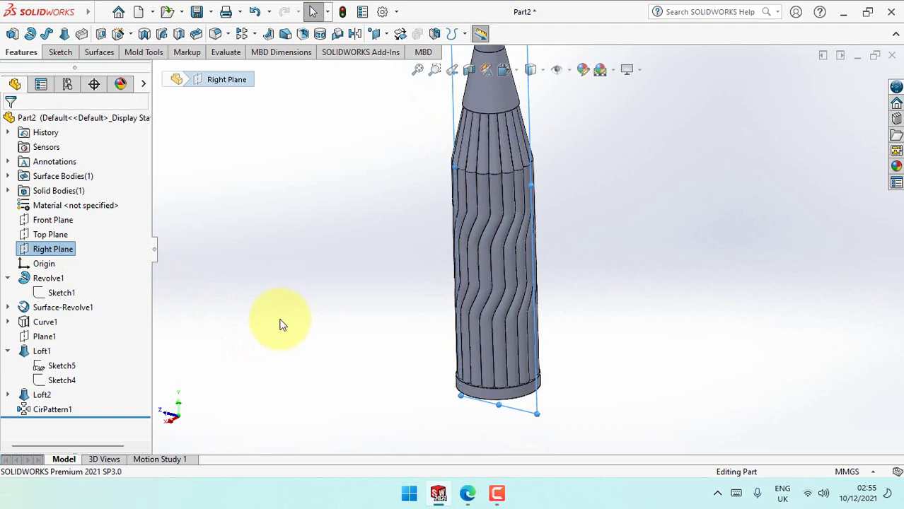
{"action": "left_click", "coordinate": [30, 37]}
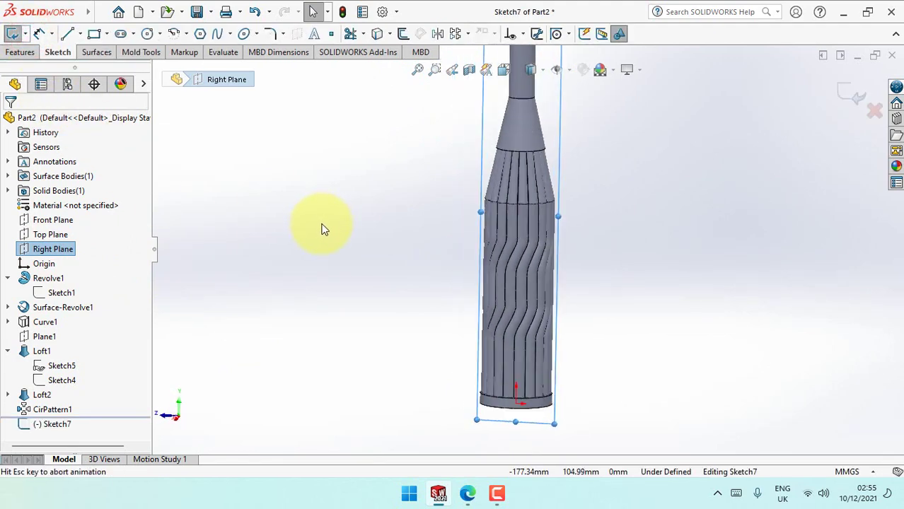
{"action": "scroll", "coordinate": [623, 368], "scroll_direction": "down", "scroll_amount": 2}
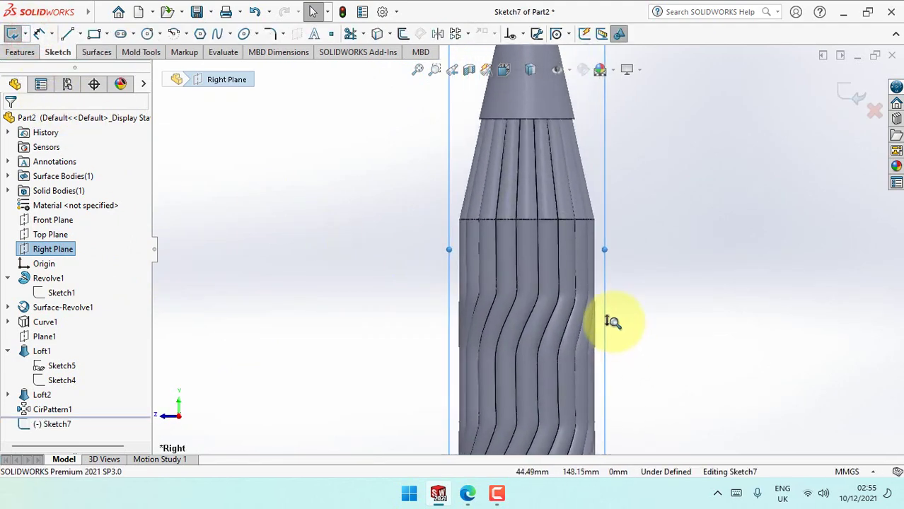
{"action": "scroll", "coordinate": [606, 316], "scroll_direction": "down", "scroll_amount": 2}
{"action": "scroll", "coordinate": [672, 304], "scroll_direction": "down", "scroll_amount": 2}
{"action": "scroll", "coordinate": [644, 219], "scroll_direction": "up", "scroll_amount": 2}
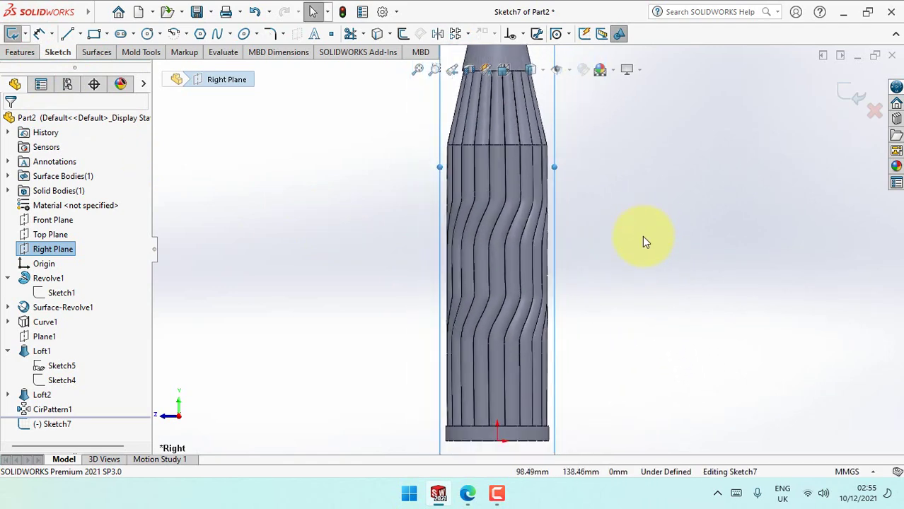
{"action": "scroll", "coordinate": [599, 284], "scroll_direction": "down", "scroll_amount": 1}
{"action": "scroll", "coordinate": [599, 284], "scroll_direction": "down", "scroll_amount": 1}
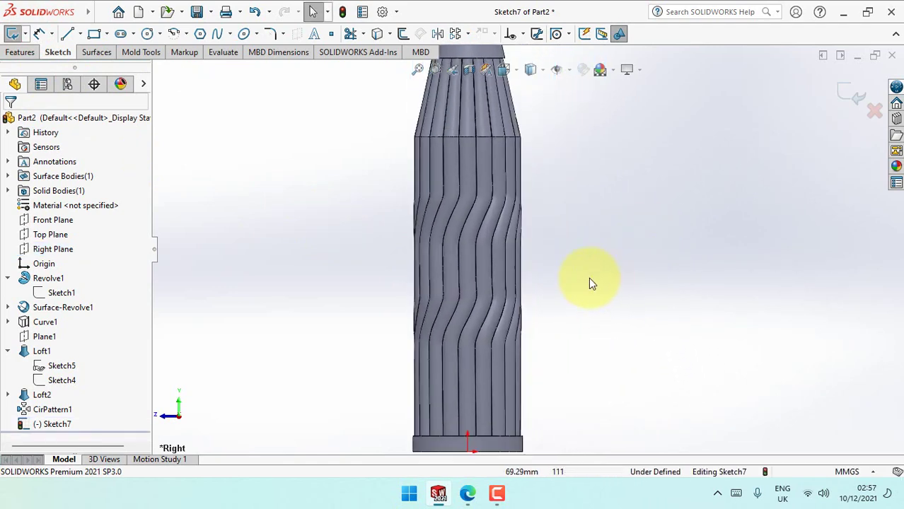
- Draw the base line and the side line up the bottle body
{"action": "left_click", "coordinate": [467, 434]}
{"action": "left_click", "coordinate": [522, 437]}
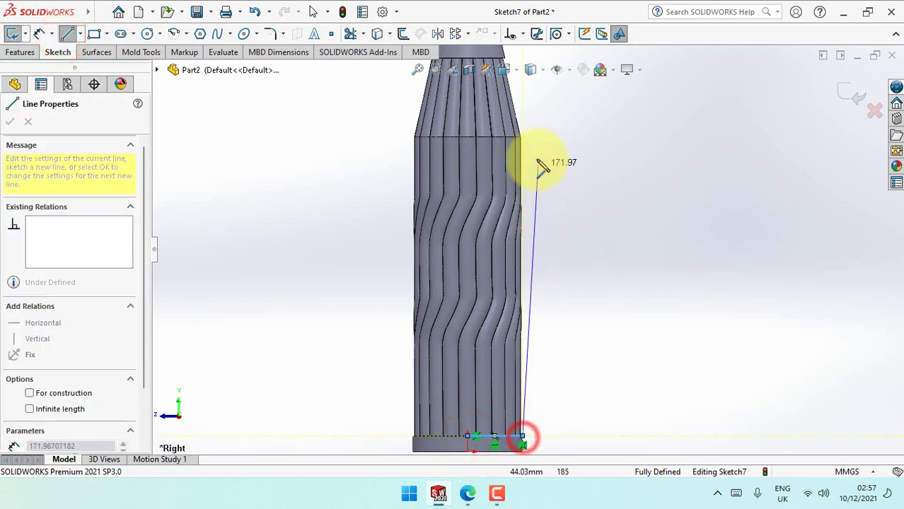
{"action": "left_click", "coordinate": [525, 138]}
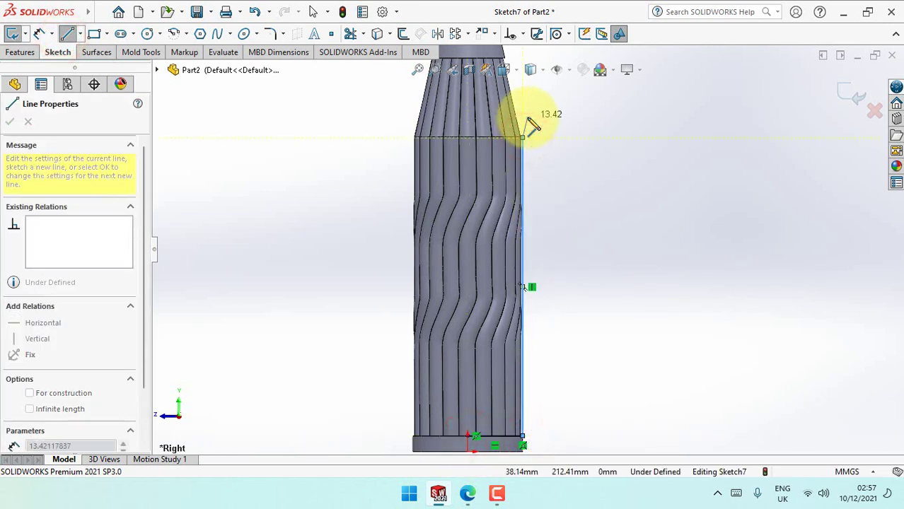
{"action": "scroll", "coordinate": [504, 195], "scroll_direction": "down", "scroll_amount": 1}
{"action": "scroll", "coordinate": [489, 145], "scroll_direction": "down", "scroll_amount": 2}
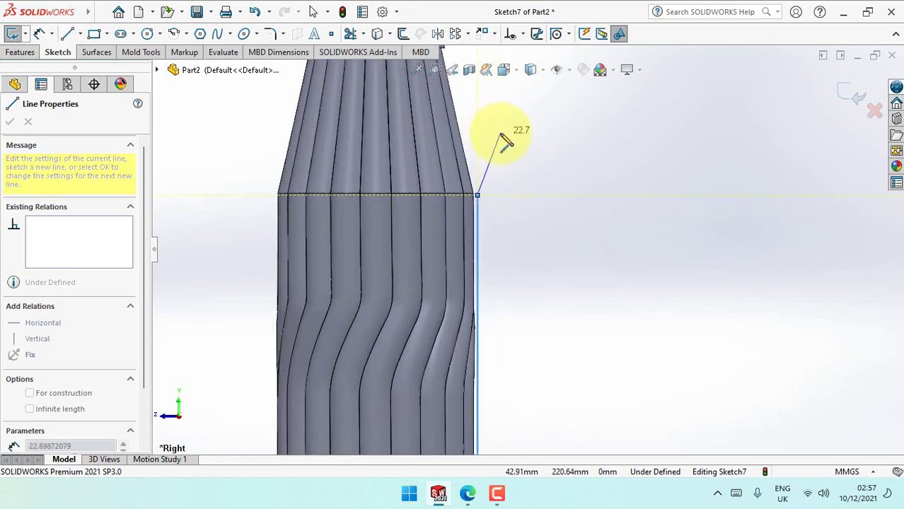
{"action": "middle_click_drag", "start_coordinate": [500, 136], "coordinate": [494, 238], "text": "ctrl"}
- Draw the sloped shoulder, the top line and the centre line closing the profile
{"action": "left_click", "coordinate": [459, 168]}
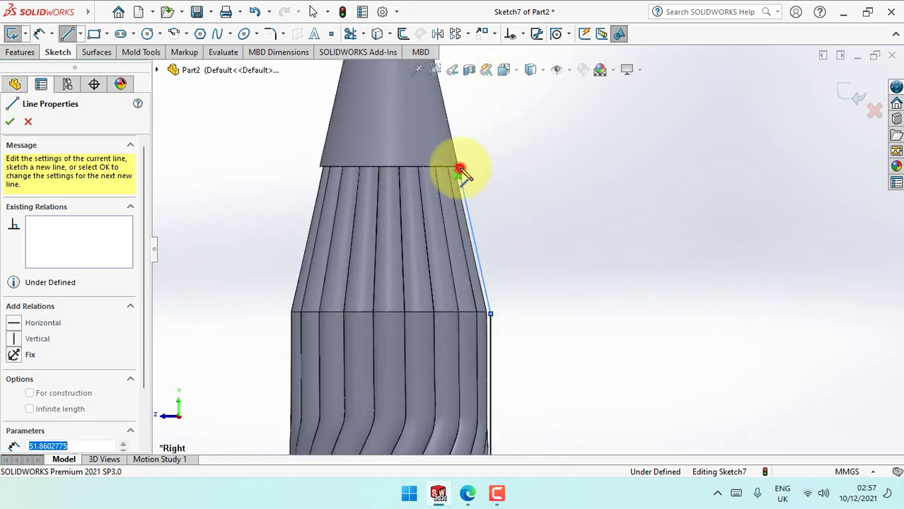
{"action": "left_click", "coordinate": [388, 167]}
{"action": "scroll", "coordinate": [398, 205], "scroll_direction": "up", "scroll_amount": 2}
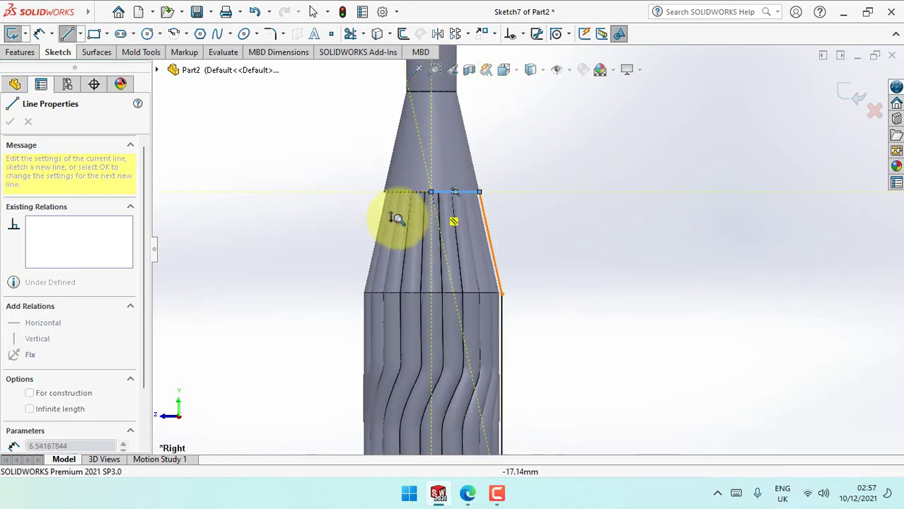
{"action": "scroll", "coordinate": [403, 233], "scroll_direction": "up", "scroll_amount": 2}
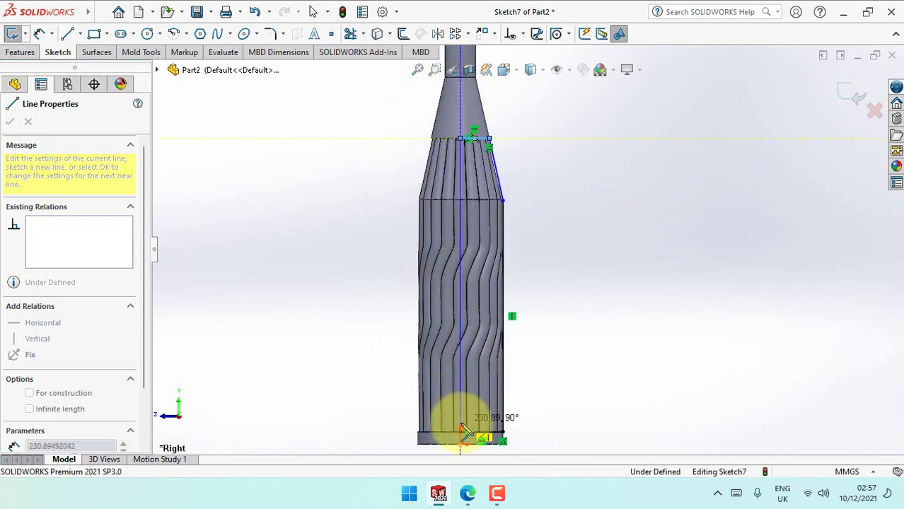
{"action": "left_click", "coordinate": [460, 430]}
{"action": "right_click", "coordinate": [576, 293]}
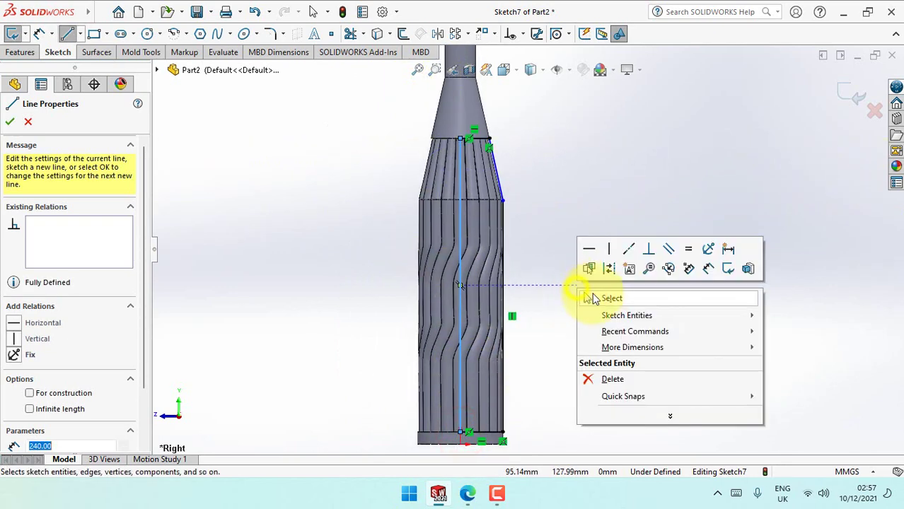
{"action": "left_click", "coordinate": [598, 296]}
- Make the shoulder line collinear with the bottle's silhouette edge
{"action": "scroll", "coordinate": [526, 132], "scroll_direction": "down", "scroll_amount": 1}
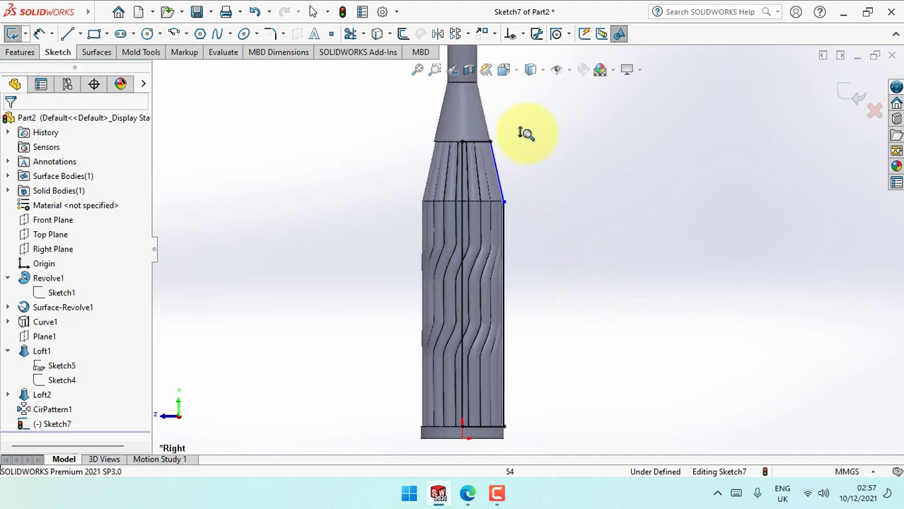
{"action": "scroll", "coordinate": [520, 167], "scroll_direction": "down", "scroll_amount": 2}
{"action": "scroll", "coordinate": [503, 240], "scroll_direction": "down", "scroll_amount": 2}
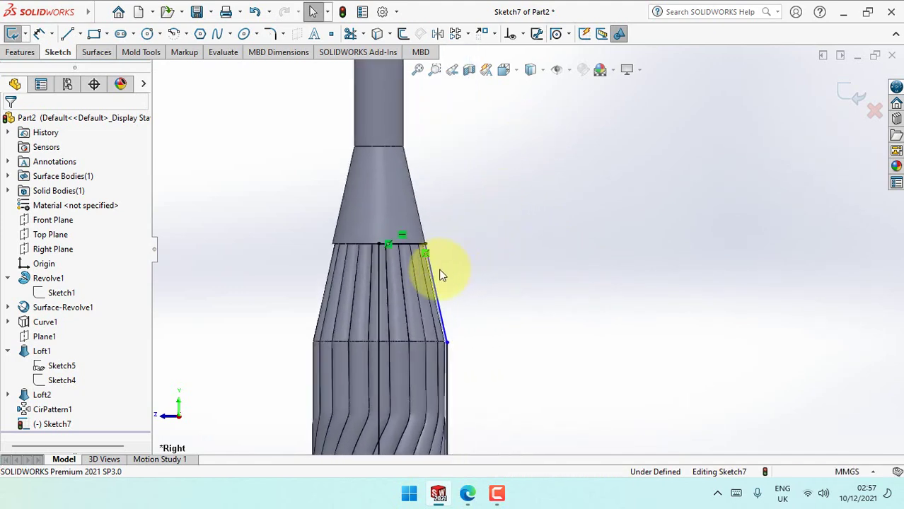
{"action": "left_click", "coordinate": [417, 203], "text": "ctrl"}
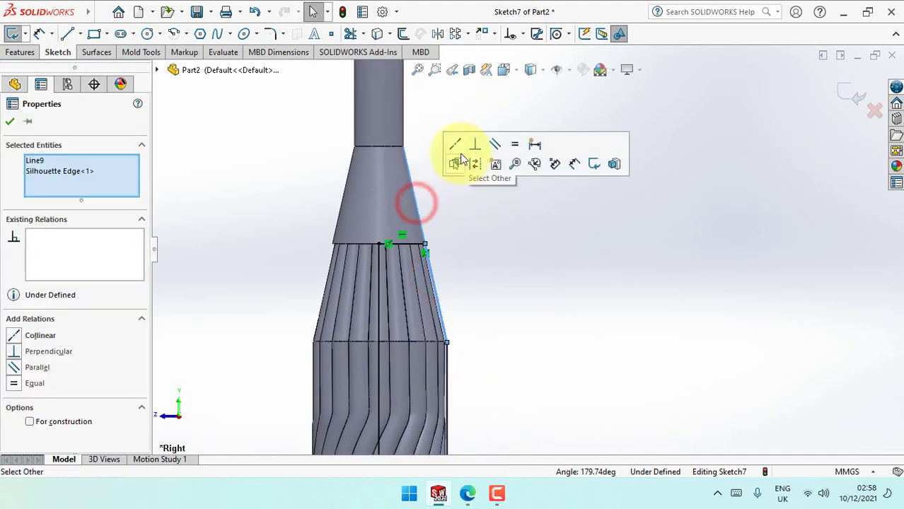
{"action": "left_click", "coordinate": [379, 298]}
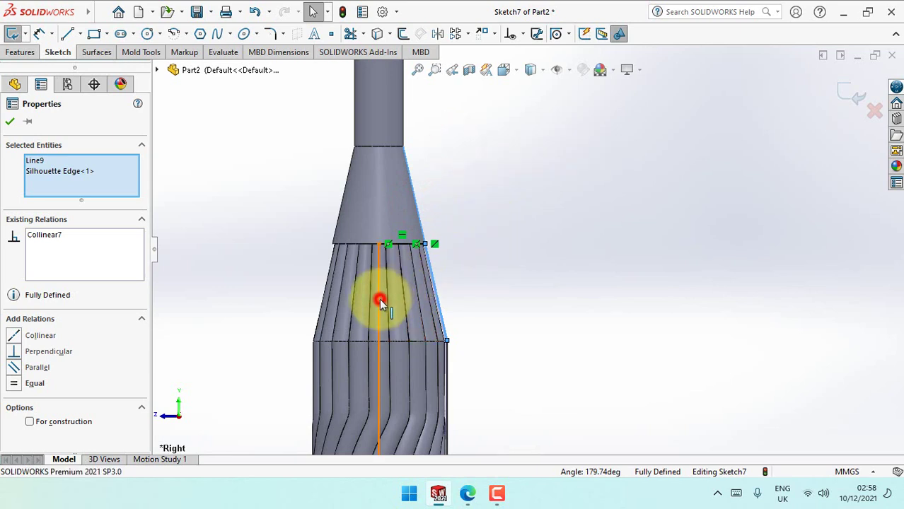
{"action": "left_click", "coordinate": [438, 256]}
{"action": "scroll", "coordinate": [535, 265], "scroll_direction": "up", "scroll_amount": 5}
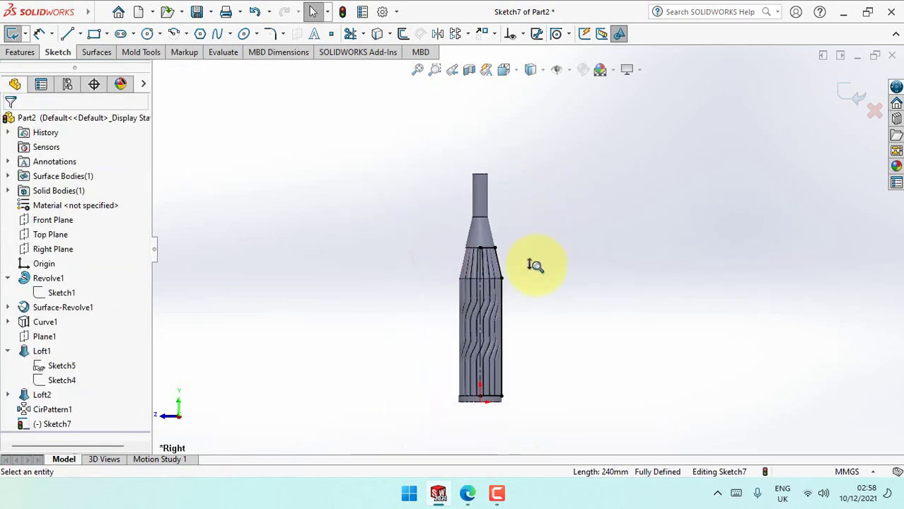
{"action": "middle_click_drag", "start_coordinate": [553, 320], "coordinate": [542, 314]}
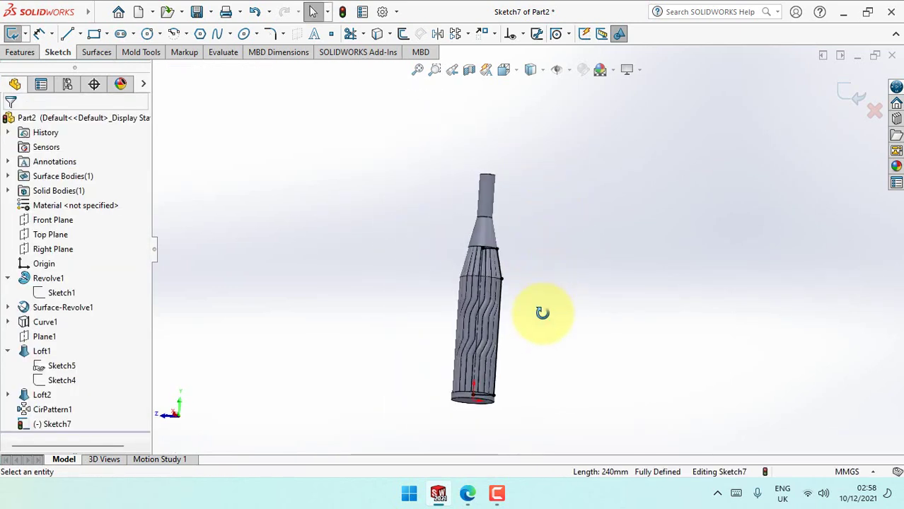
{"action": "scroll", "coordinate": [543, 301], "scroll_direction": "down", "scroll_amount": 5}
{"action": "middle_click_drag", "start_coordinate": [545, 245], "coordinate": [545, 279]}
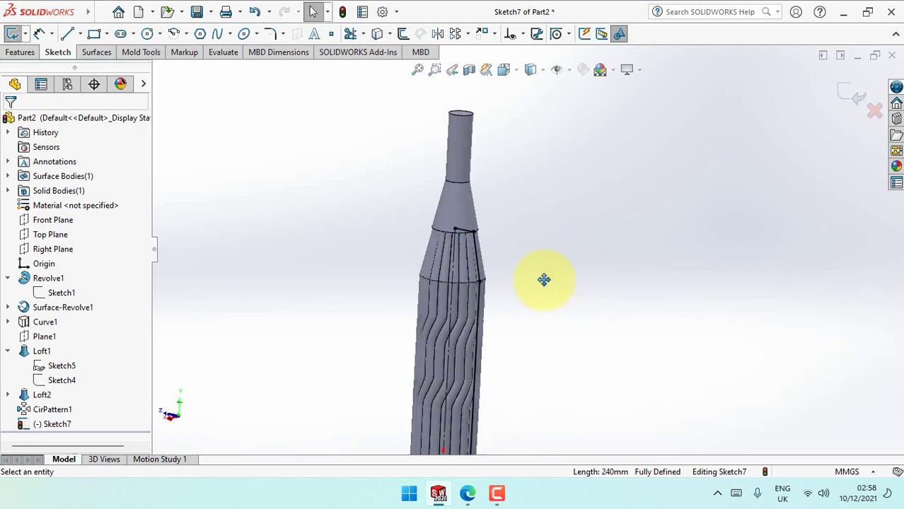
{"action": "scroll", "coordinate": [540, 232], "scroll_direction": "up", "scroll_amount": 3}
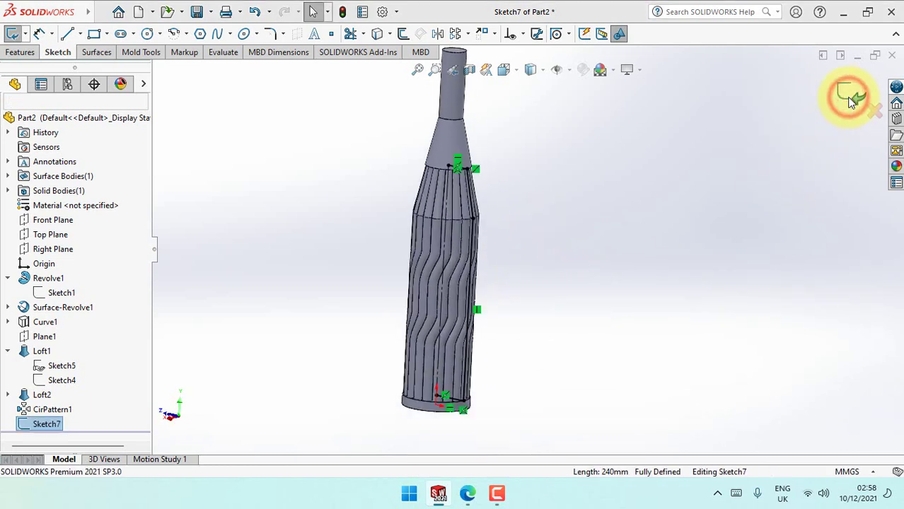
- Revolve the sketch with Direction 1 set to Up To Vertex at a base vertex
{"action": "left_click", "coordinate": [491, 250]}
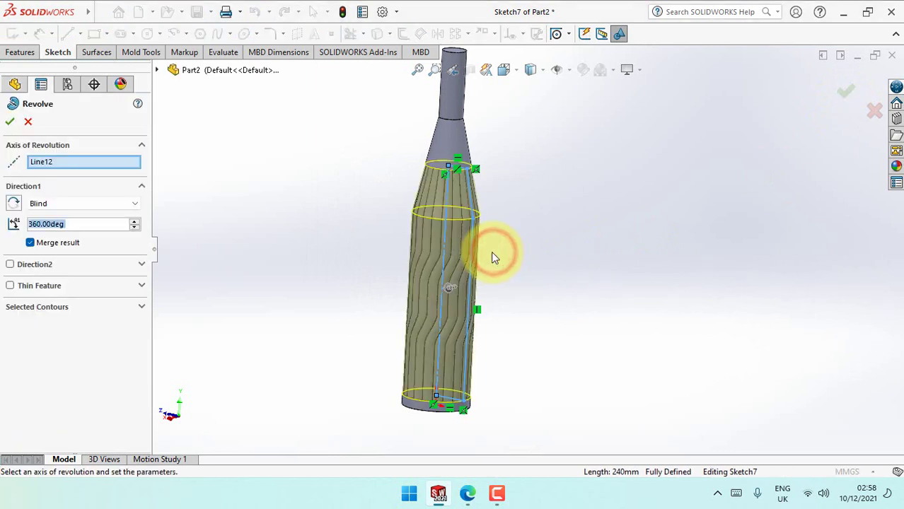
{"action": "middle_click_drag", "start_coordinate": [495, 414], "coordinate": [506, 370]}
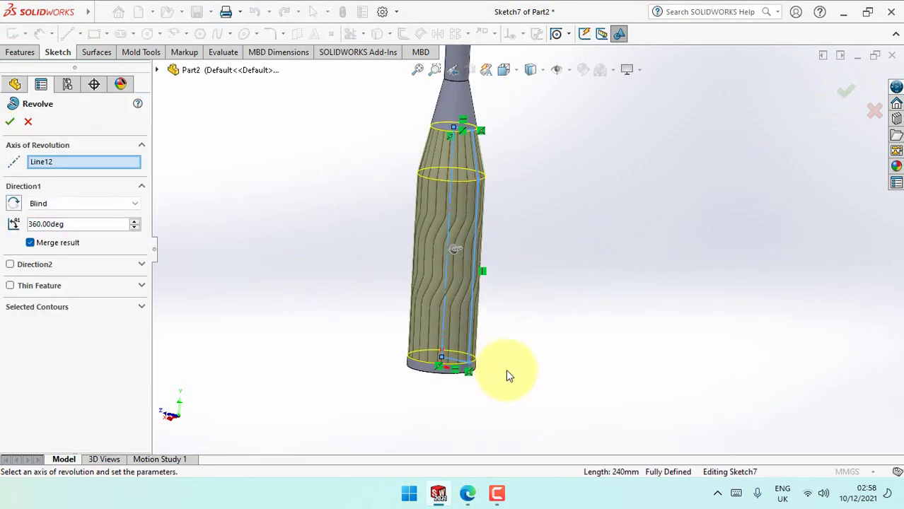
{"action": "scroll", "coordinate": [509, 339], "scroll_direction": "down", "scroll_amount": 3}
{"action": "middle_click_drag", "start_coordinate": [512, 315], "coordinate": [538, 229]}
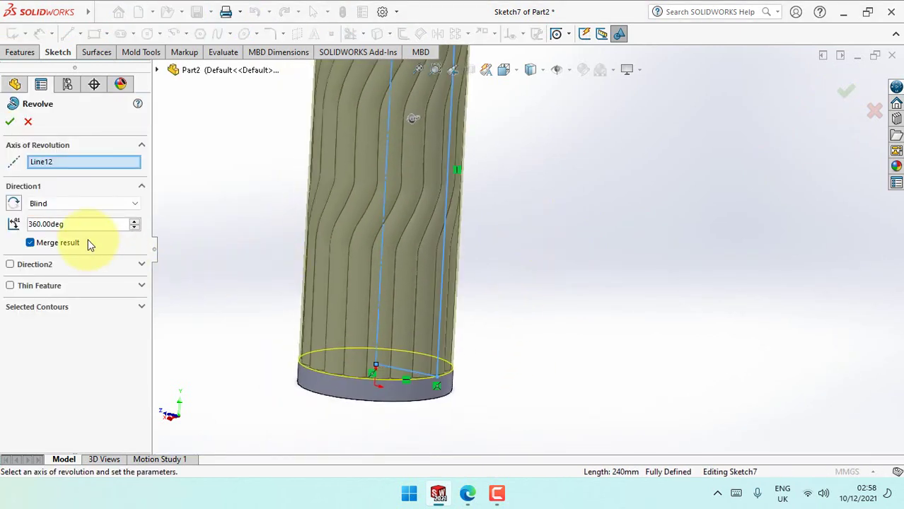
{"action": "left_click", "coordinate": [97, 224]}
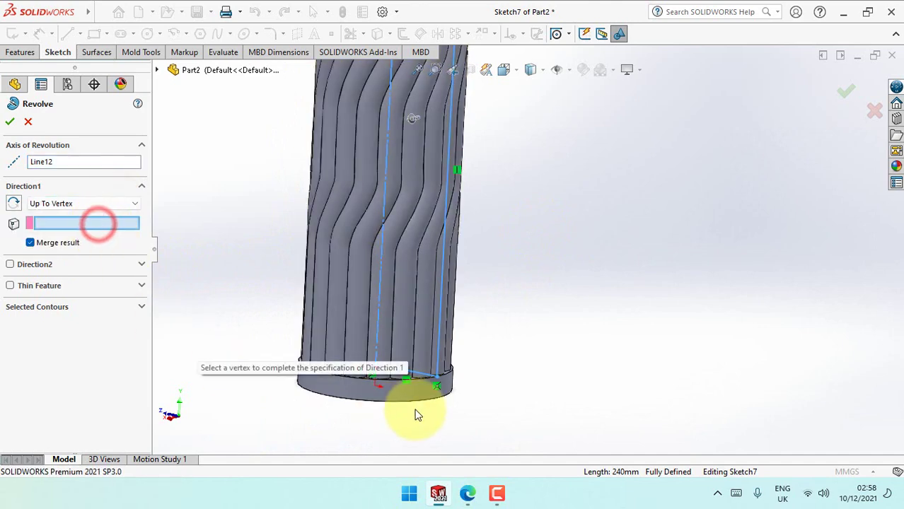
{"action": "scroll", "coordinate": [418, 385], "scroll_direction": "down", "scroll_amount": 5}
{"action": "scroll", "coordinate": [520, 262], "scroll_direction": "up", "scroll_amount": 1}
{"action": "scroll", "coordinate": [520, 262], "scroll_direction": "up", "scroll_amount": 3}
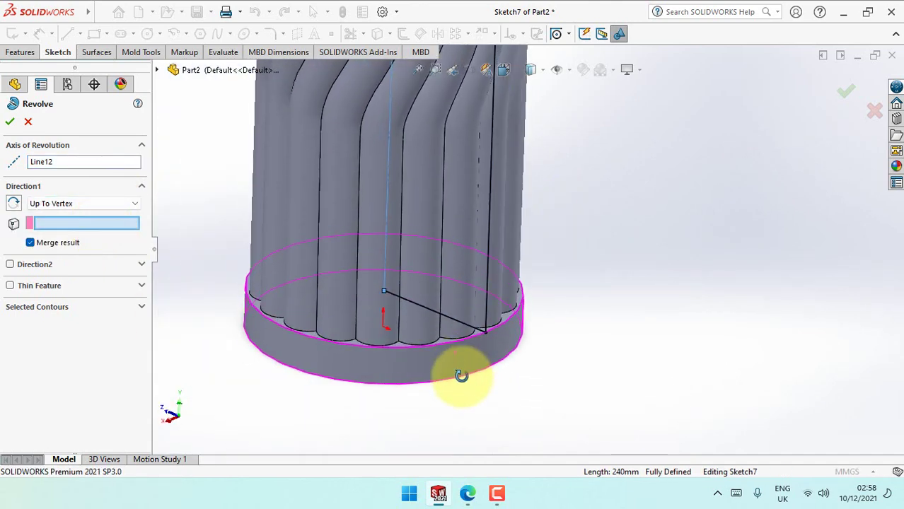
{"action": "left_click", "coordinate": [439, 336]}
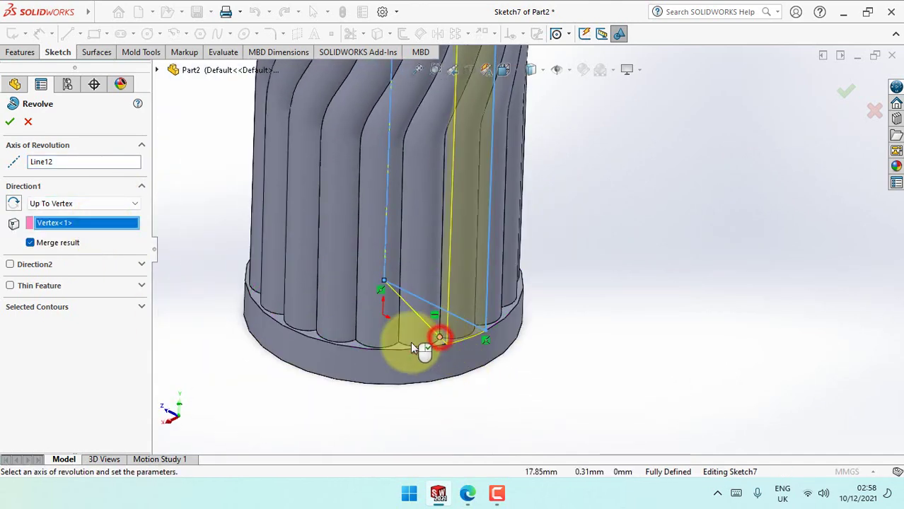
- Add Direction 2 Up To Vertex at the other base vertex and create unmerged Revolve2
{"action": "left_click", "coordinate": [75, 266]}
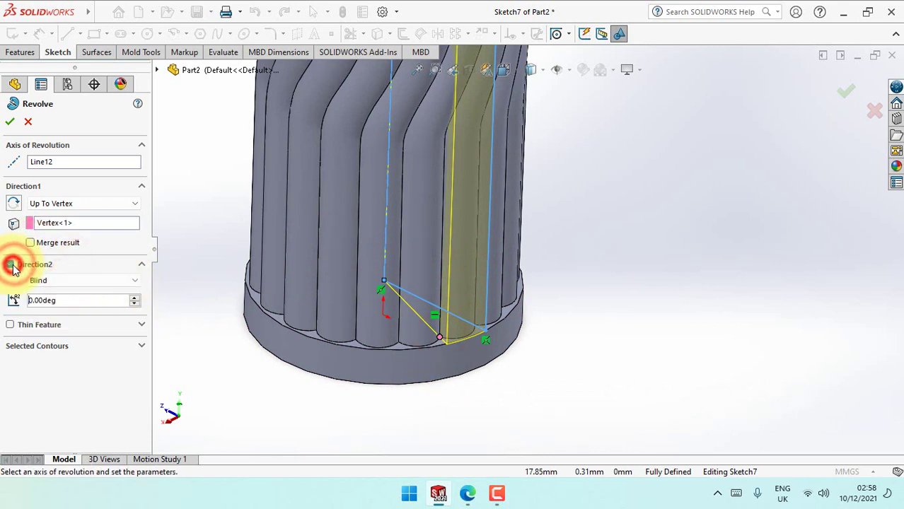
{"action": "left_click", "coordinate": [115, 282]}
{"action": "left_click", "coordinate": [104, 300]}
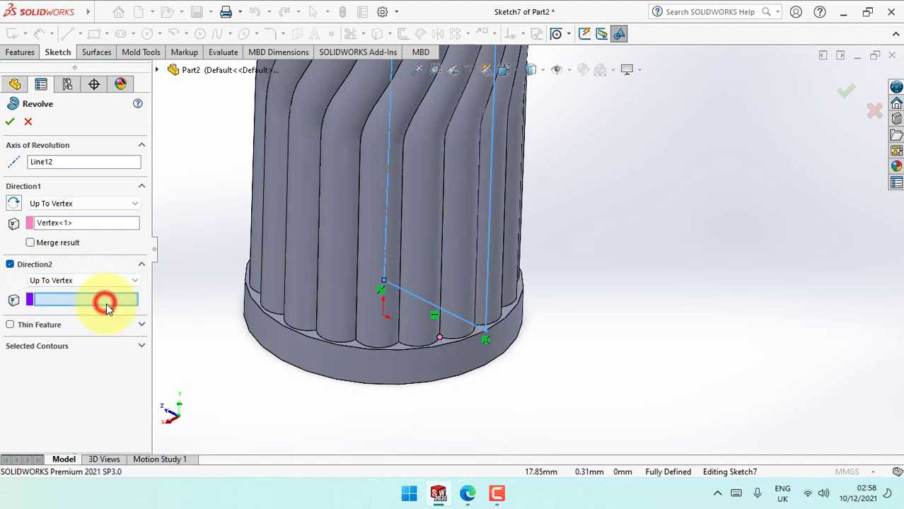
{"action": "middle_click_drag", "start_coordinate": [450, 367], "coordinate": [397, 375]}
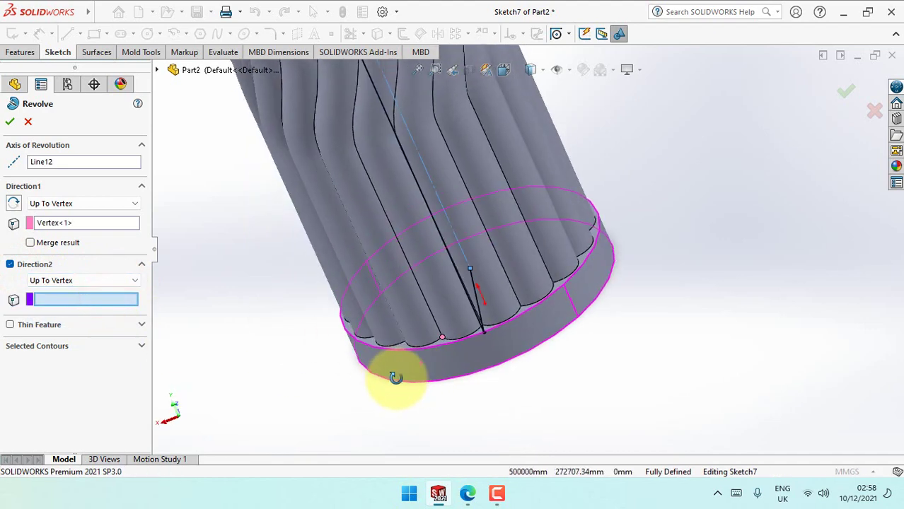
{"action": "left_click", "coordinate": [521, 306]}
{"action": "mouse_move", "coordinate": [545, 346]}
{"action": "middle_mouse_down"}
{"action": "mouse_move", "coordinate": [605, 289]}
{"action": "mouse_move", "coordinate": [579, 377]}
{"action": "mouse_move", "coordinate": [710, 221]}
{"action": "middle_mouse_up"}
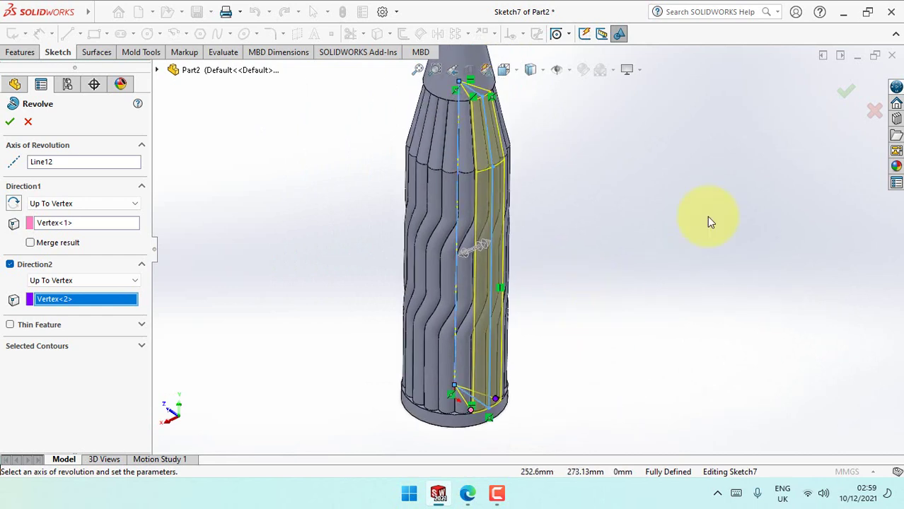
{"action": "left_click", "coordinate": [845, 92]}
{"action": "left_click", "coordinate": [636, 221]}
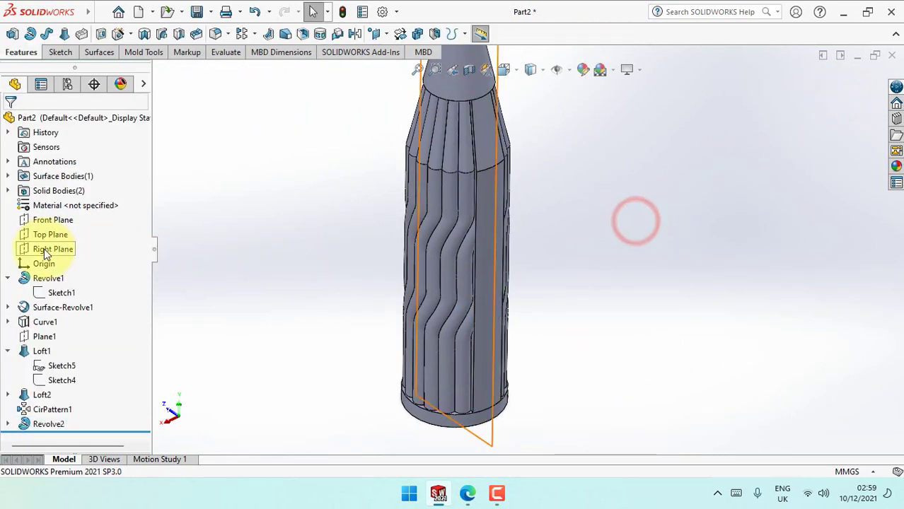
- Mirror the Revolve2 body across the Front Plane as Mirror1
{"action": "left_click", "coordinate": [354, 31]}
{"action": "left_click", "coordinate": [107, 258]}
{"action": "left_click", "coordinate": [485, 314]}
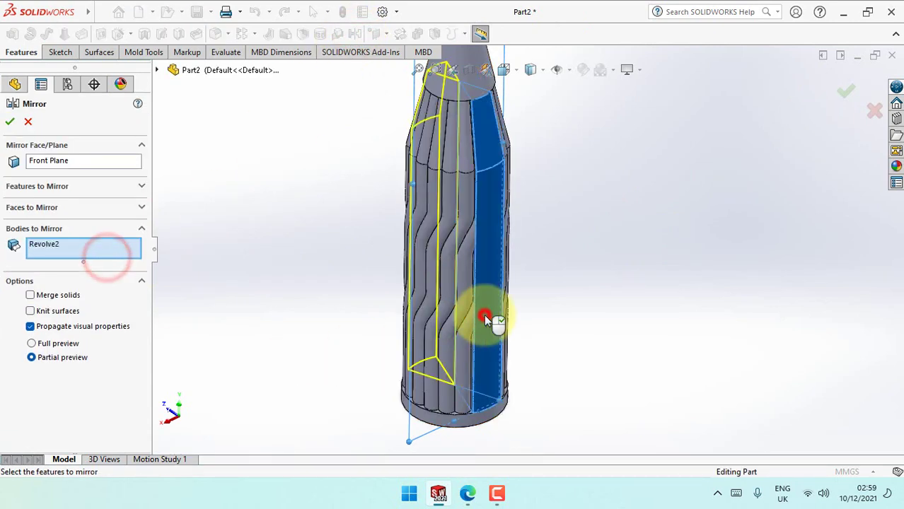
{"action": "left_click", "coordinate": [11, 121]}
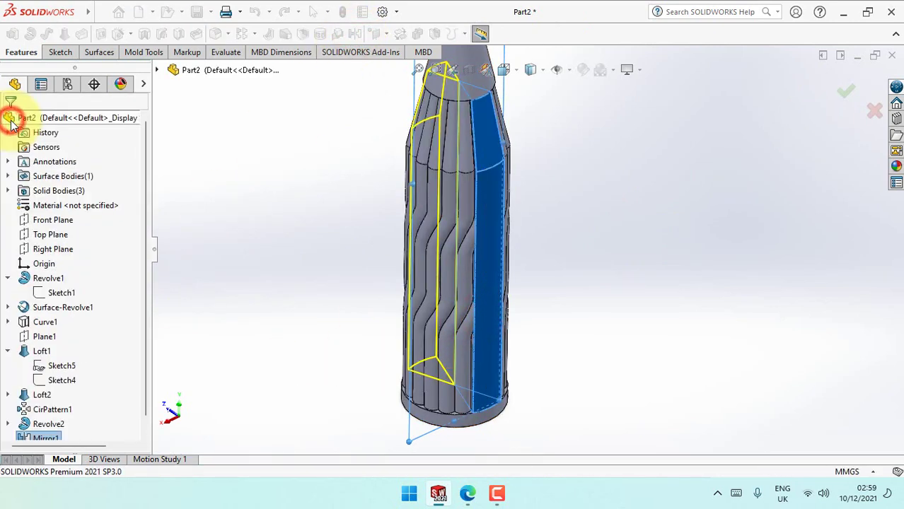
{"action": "mouse_move", "coordinate": [317, 205]}
{"action": "middle_mouse_down"}
{"action": "mouse_move", "coordinate": [346, 313]}
{"action": "mouse_move", "coordinate": [286, 256]}
{"action": "middle_mouse_up"}
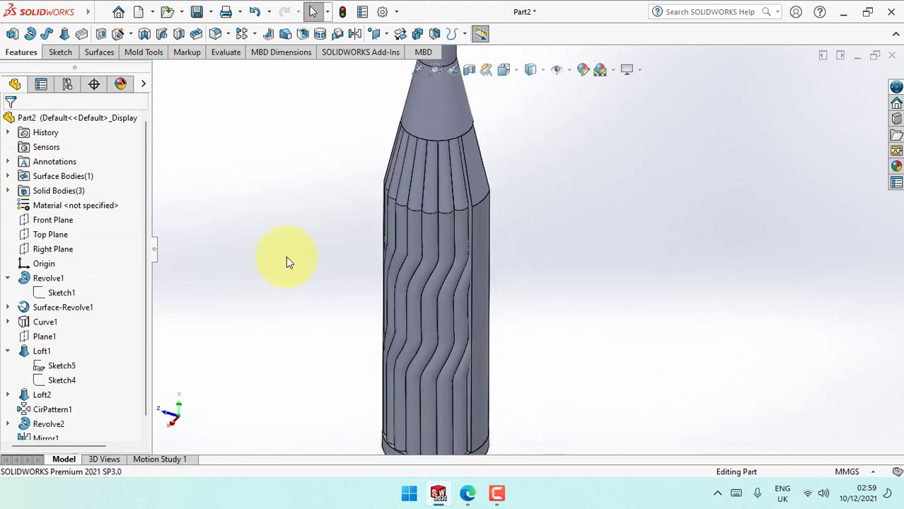
- Combine Revolve2, CirPattern1 and Mirror1 with the Add operation into one solid body
{"action": "left_click", "coordinate": [417, 33]}
{"action": "left_click", "coordinate": [482, 251]}
{"action": "left_click", "coordinate": [430, 252]}
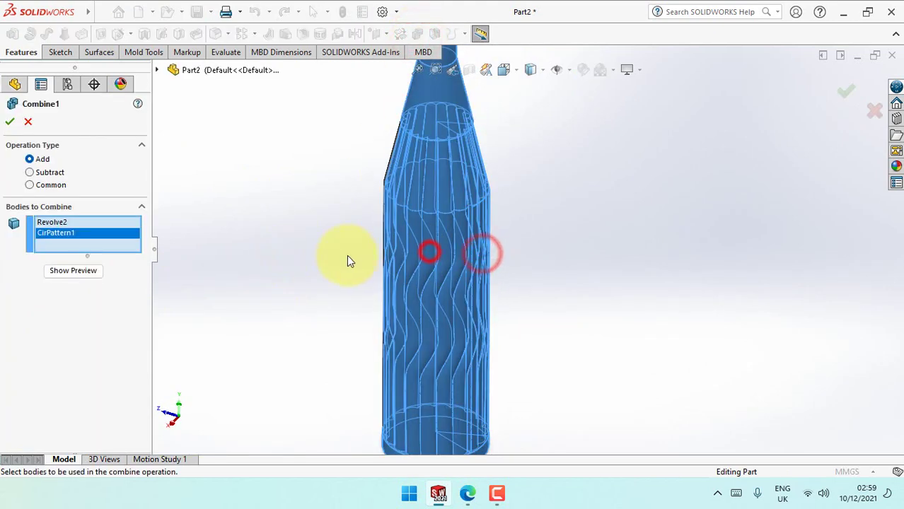
{"action": "middle_click_drag", "start_coordinate": [348, 259], "coordinate": [385, 268]}
{"action": "left_click", "coordinate": [378, 241]}
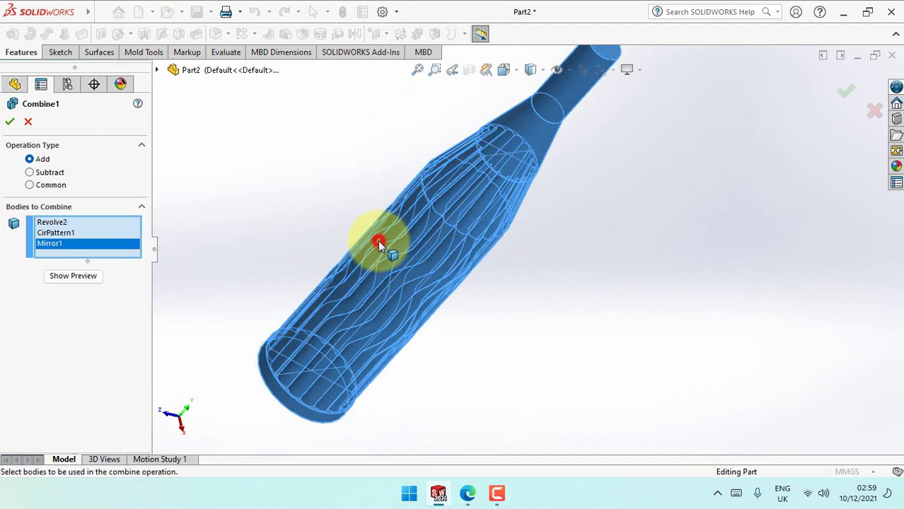
{"action": "left_click", "coordinate": [9, 118]}
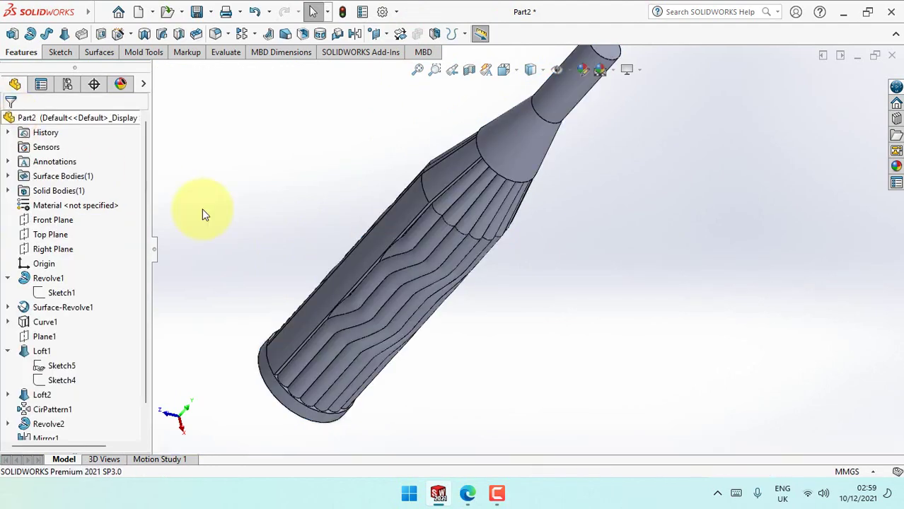
- Orbit and zoom around the combined bottle to inspect the grooves
{"action": "mouse_move", "coordinate": [465, 343]}
{"action": "middle_mouse_down"}
{"action": "mouse_move", "coordinate": [393, 252]}
{"action": "mouse_move", "coordinate": [501, 313]}
{"action": "mouse_move", "coordinate": [514, 222]}
{"action": "mouse_move", "coordinate": [504, 223]}
{"action": "middle_mouse_up"}
{"action": "scroll", "coordinate": [513, 234], "scroll_direction": "up", "scroll_amount": 3}
{"action": "scroll", "coordinate": [527, 297], "scroll_direction": "down", "scroll_amount": 1}
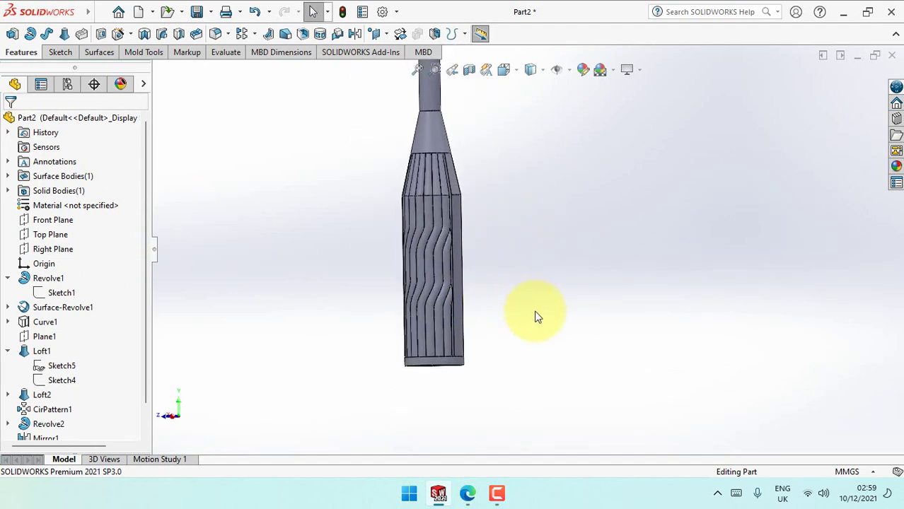
{"action": "scroll", "coordinate": [499, 283], "scroll_direction": "down", "scroll_amount": 5}
{"action": "mouse_move", "coordinate": [492, 267]}
{"action": "middle_mouse_down"}
{"action": "mouse_move", "coordinate": [479, 208]}
{"action": "mouse_move", "coordinate": [452, 323]}
{"action": "mouse_move", "coordinate": [440, 299]}
{"action": "mouse_move", "coordinate": [420, 328]}
{"action": "mouse_move", "coordinate": [431, 331]}
{"action": "middle_mouse_up"}
{"action": "scroll", "coordinate": [519, 304], "scroll_direction": "up", "scroll_amount": 2}
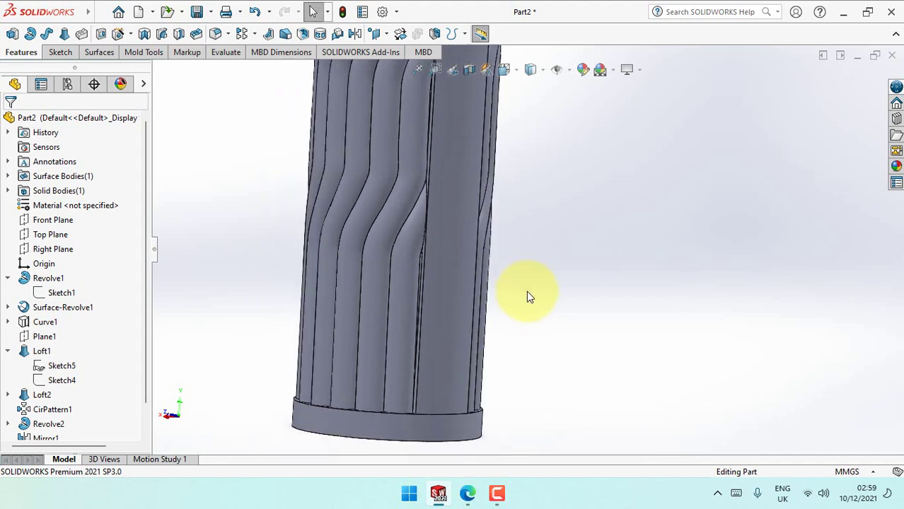
{"action": "scroll", "coordinate": [528, 262], "scroll_direction": "down", "scroll_amount": 3}
- Start a Delete and Patch face deletion and select the first two groove faces
{"action": "left_click", "coordinate": [99, 51]}
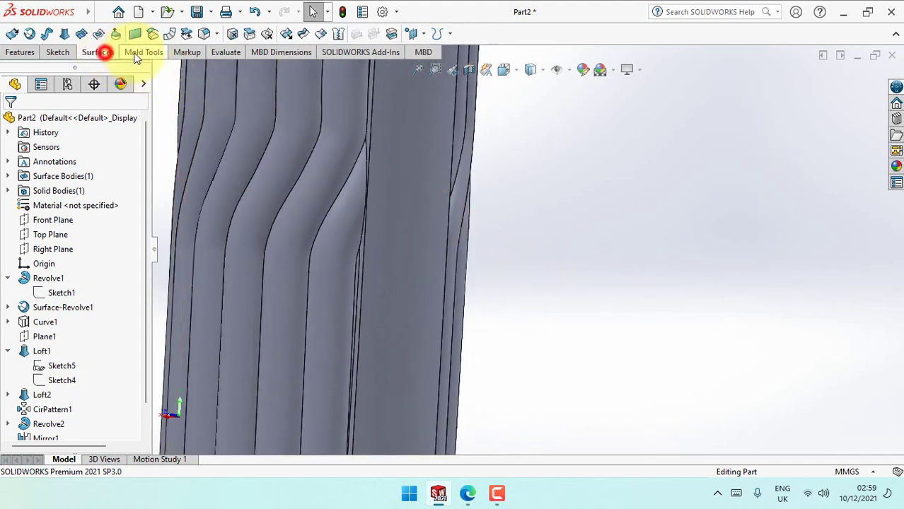
{"action": "left_click", "coordinate": [233, 33]}
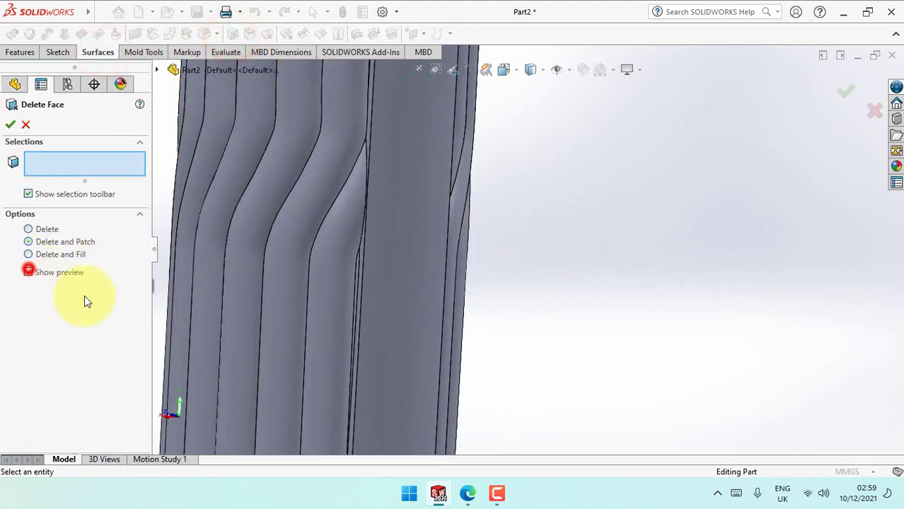
{"action": "middle_click_drag", "start_coordinate": [355, 340], "coordinate": [211, 312]}
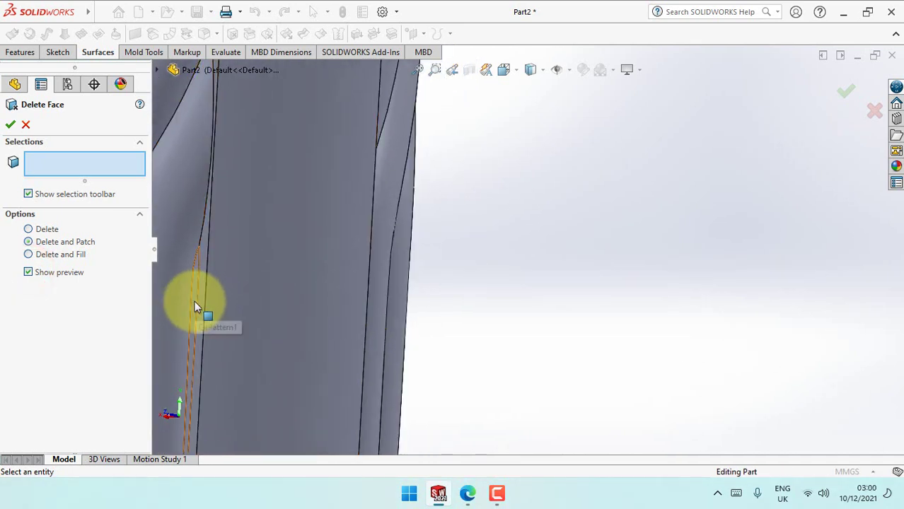
{"action": "left_click", "coordinate": [196, 306]}
{"action": "middle_click_drag", "start_coordinate": [299, 289], "coordinate": [466, 287]}
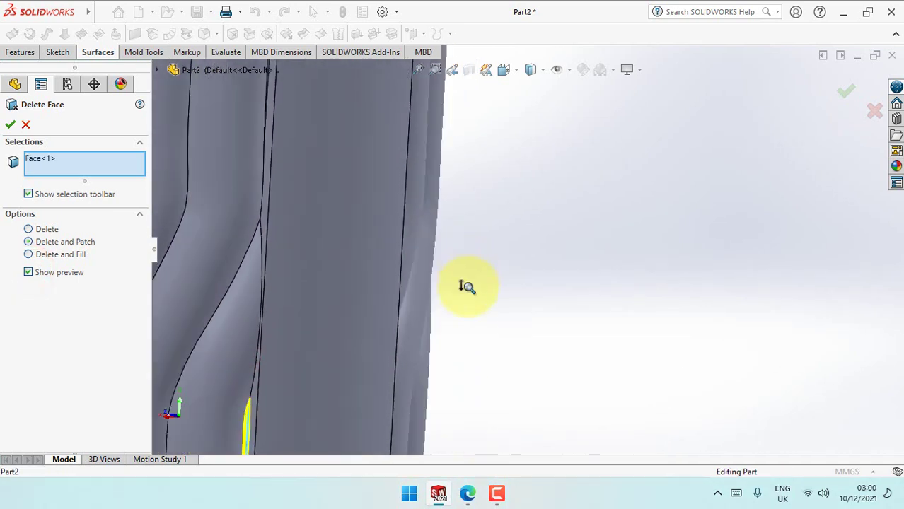
{"action": "scroll", "coordinate": [466, 286], "scroll_direction": "up", "scroll_amount": 3}
{"action": "mouse_move", "coordinate": [514, 256]}
{"action": "middle_mouse_down", "text": "ctrl"}
{"action": "mouse_move", "coordinate": [334, 302]}
{"action": "mouse_move", "coordinate": [319, 206]}
{"action": "mouse_move", "coordinate": [419, 232]}
{"action": "middle_mouse_up", "text": "ctrl"}
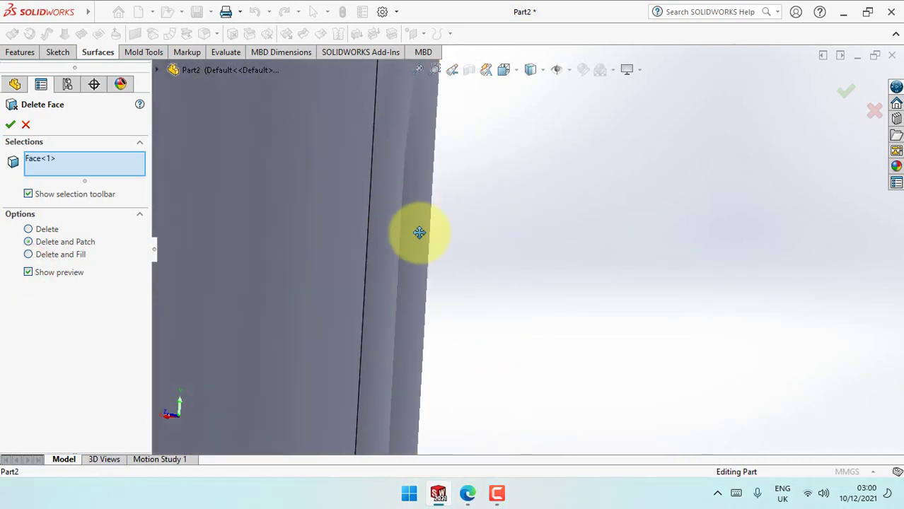
{"action": "scroll", "coordinate": [419, 232], "scroll_direction": "up", "scroll_amount": 3}
{"action": "left_click", "coordinate": [319, 206]}
- Add the third, fourth and fifth groove faces between the ribs
{"action": "mouse_move", "coordinate": [319, 206]}
{"action": "middle_mouse_down", "text": "shift"}
{"action": "mouse_move", "coordinate": [368, 324]}
{"action": "mouse_move", "coordinate": [500, 191]}
{"action": "mouse_move", "coordinate": [357, 298]}
{"action": "middle_mouse_up", "text": "shift"}
{"action": "scroll", "coordinate": [442, 256], "scroll_direction": "down", "scroll_amount": 3}
{"action": "left_click", "coordinate": [442, 256]}
{"action": "scroll", "coordinate": [544, 309], "scroll_direction": "down", "scroll_amount": 3}
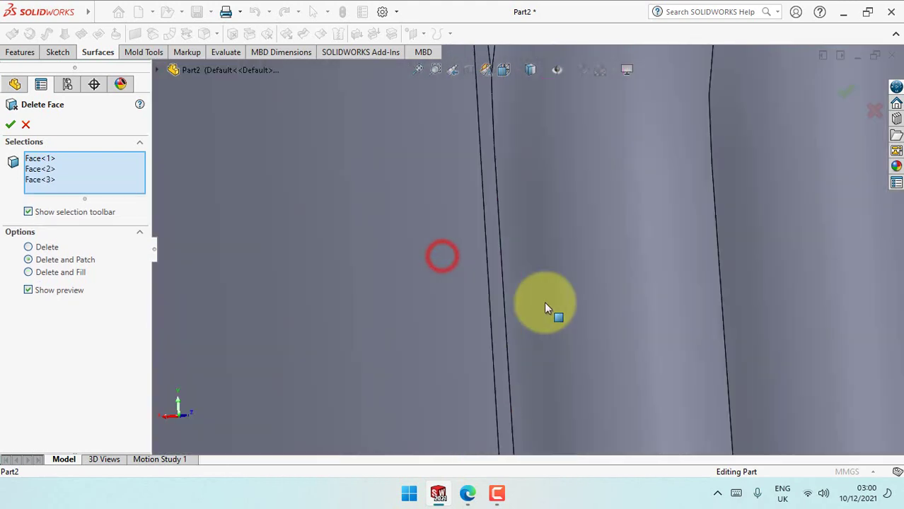
{"action": "left_click", "coordinate": [524, 239]}
{"action": "scroll", "coordinate": [524, 239], "scroll_direction": "up", "scroll_amount": 3}
{"action": "middle_click_drag", "start_coordinate": [524, 239], "coordinate": [429, 332]}
{"action": "scroll", "coordinate": [678, 287], "scroll_direction": "down", "scroll_amount": 3}
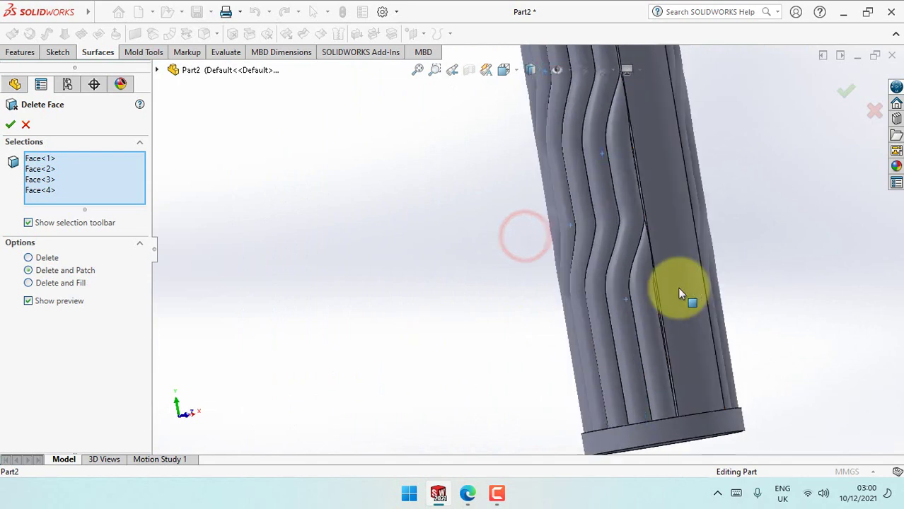
{"action": "scroll", "coordinate": [677, 288], "scroll_direction": "down", "scroll_amount": 3}
{"action": "scroll", "coordinate": [610, 293], "scroll_direction": "down", "scroll_amount": 2}
{"action": "left_click", "coordinate": [586, 302]}
- Add the sixth, seventh and eighth groove faces and review the eight-face selection
{"action": "left_click", "coordinate": [521, 154]}
{"action": "mouse_move", "coordinate": [520, 155]}
{"action": "middle_mouse_down", "text": "ctrl"}
{"action": "mouse_move", "coordinate": [589, 203]}
{"action": "mouse_move", "coordinate": [510, 246]}
{"action": "middle_mouse_up", "text": "ctrl"}
{"action": "left_click", "coordinate": [666, 178]}
{"action": "middle_click_drag", "start_coordinate": [615, 196], "coordinate": [686, 214]}
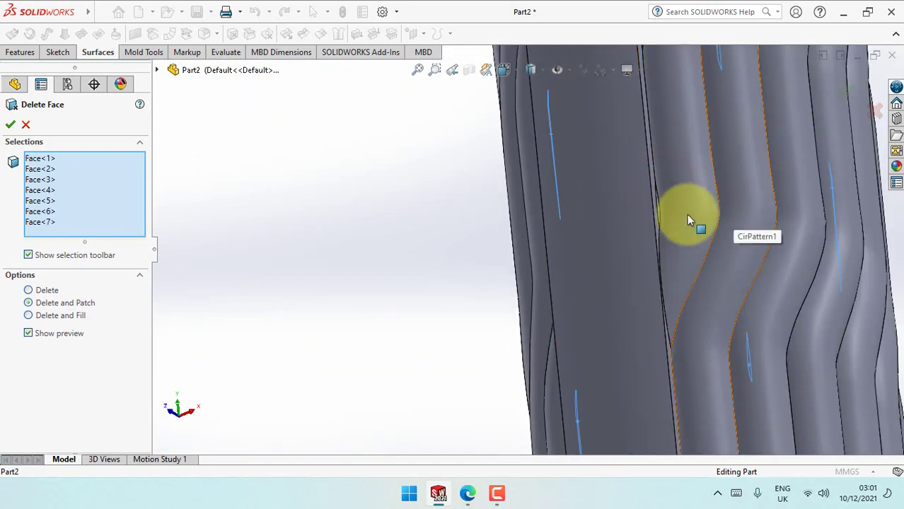
{"action": "left_click", "coordinate": [686, 214]}
{"action": "middle_click_drag", "start_coordinate": [741, 270], "coordinate": [593, 132]}
{"action": "scroll", "coordinate": [594, 139], "scroll_direction": "up", "scroll_amount": 2}
{"action": "scroll", "coordinate": [595, 141], "scroll_direction": "up", "scroll_amount": 2}
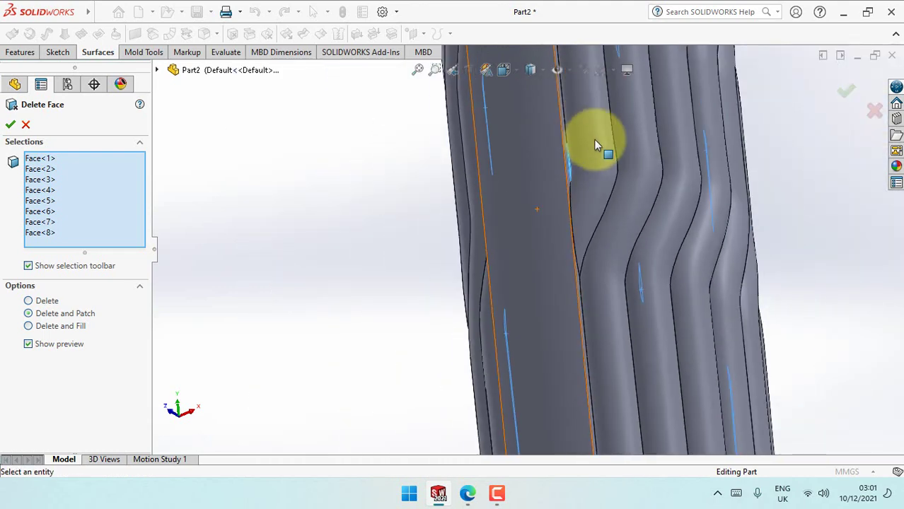
{"action": "scroll", "coordinate": [595, 140], "scroll_direction": "up", "scroll_amount": 3}
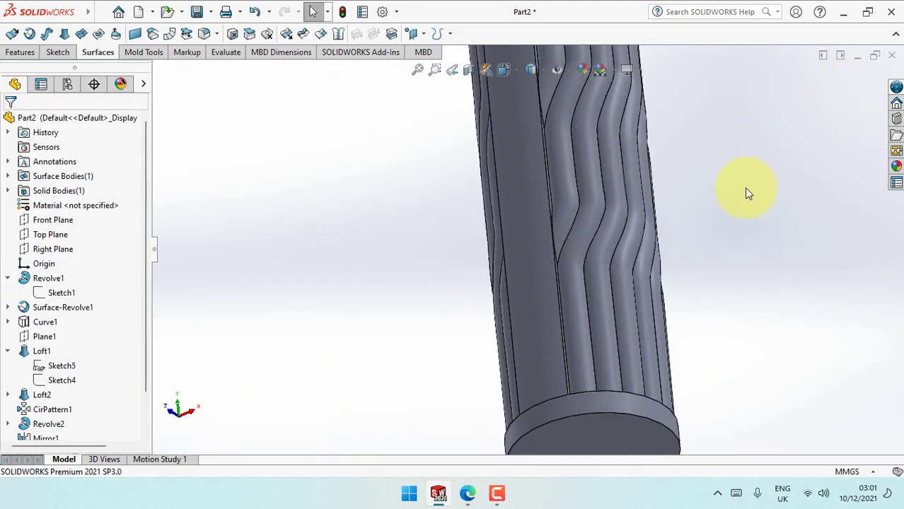
{"action": "mouse_move", "coordinate": [744, 187]}
{"action": "middle_mouse_down"}
{"action": "mouse_move", "coordinate": [750, 238]}
{"action": "mouse_move", "coordinate": [807, 262]}
{"action": "mouse_move", "coordinate": [742, 246]}
{"action": "mouse_move", "coordinate": [726, 265]}
{"action": "middle_mouse_up"}
{"action": "scroll", "coordinate": [738, 221], "scroll_direction": "up", "scroll_amount": 1}
{"action": "scroll", "coordinate": [737, 220], "scroll_direction": "up", "scroll_amount": 1}
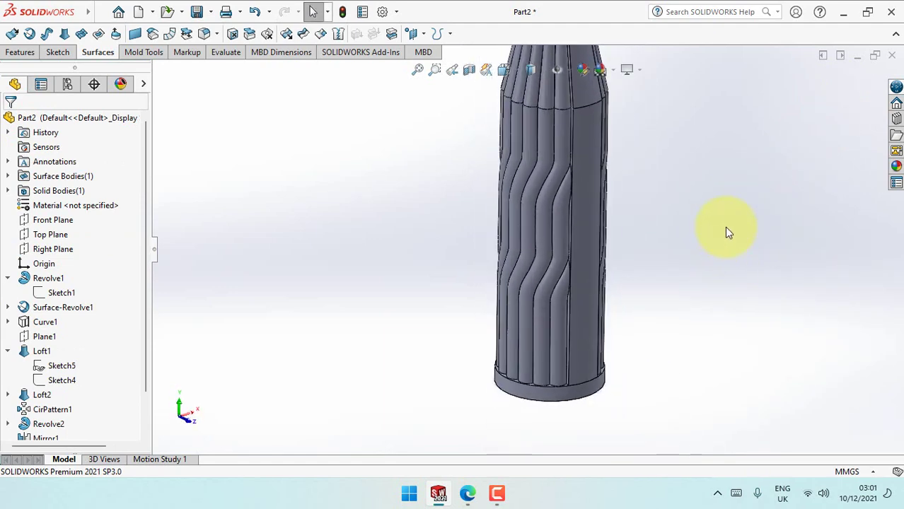
{"action": "scroll", "coordinate": [724, 234], "scroll_direction": "up", "scroll_amount": 1}
{"action": "scroll", "coordinate": [676, 290], "scroll_direction": "up", "scroll_amount": 1}
{"action": "scroll", "coordinate": [651, 255], "scroll_direction": "up", "scroll_amount": 1}
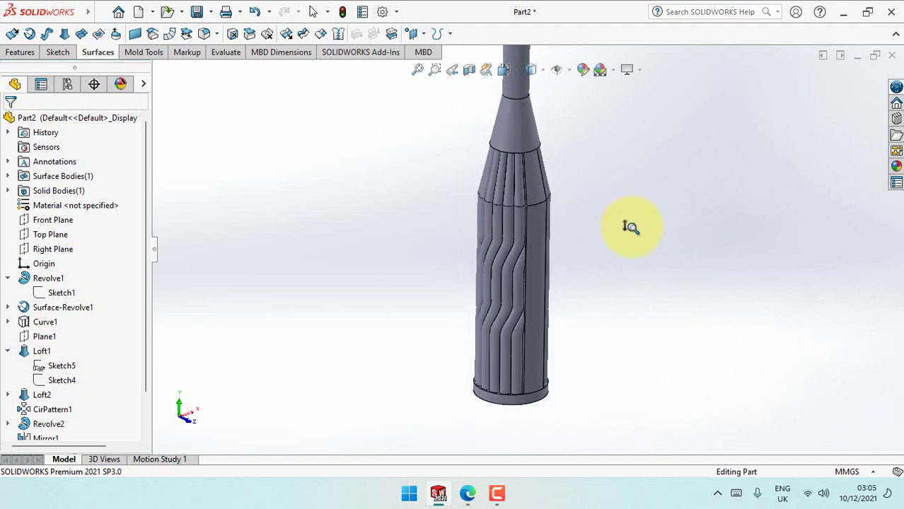